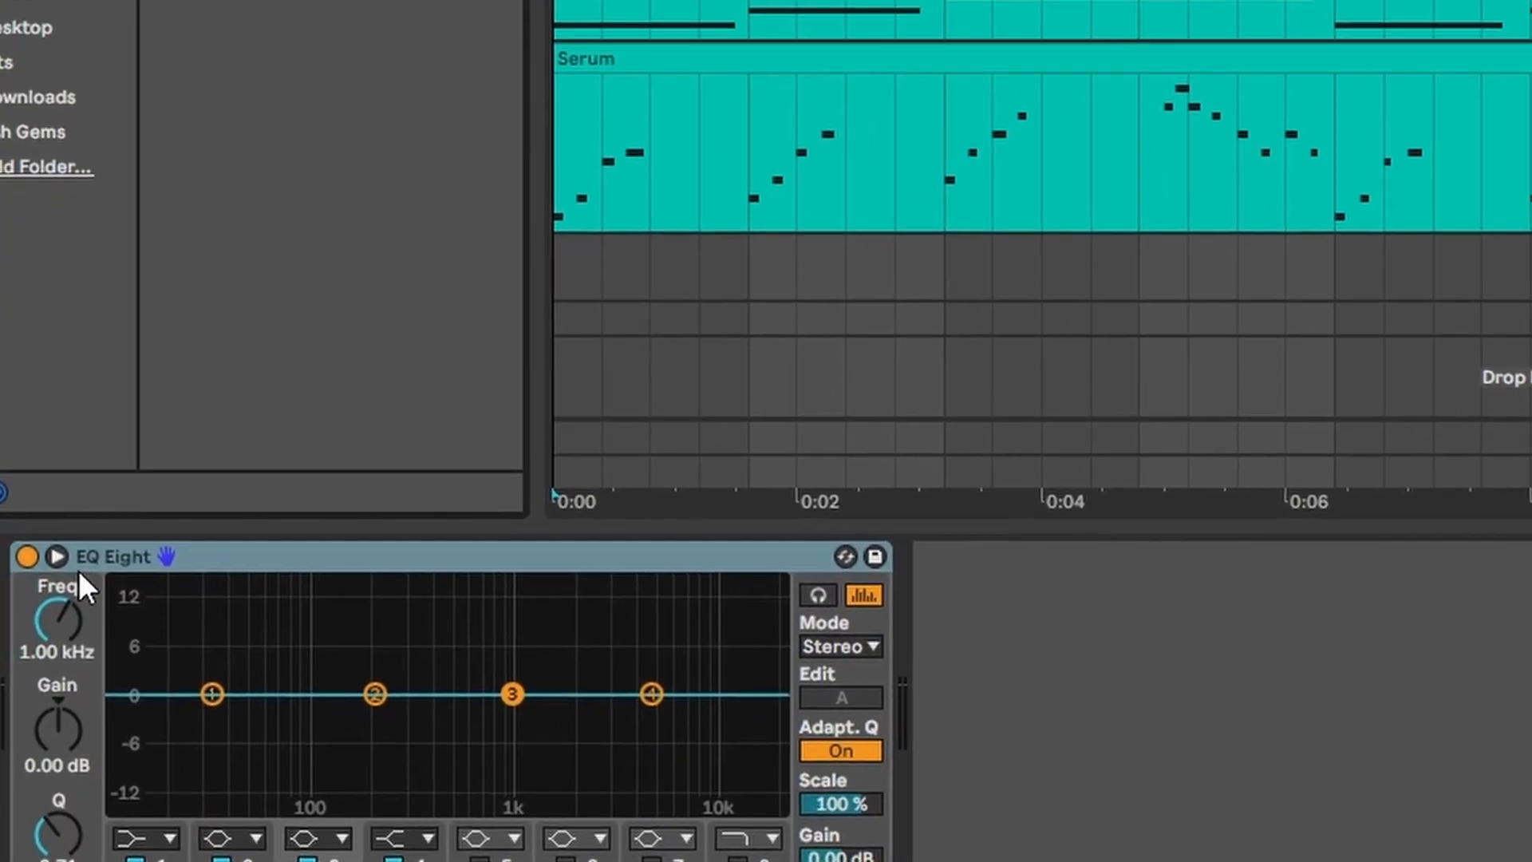
- Expand the EQ Eight display, move band 2 to about 114 Hz near 0 dB, and view band 1's filter types
{"action": "left_click", "coordinate": [48, 607]}
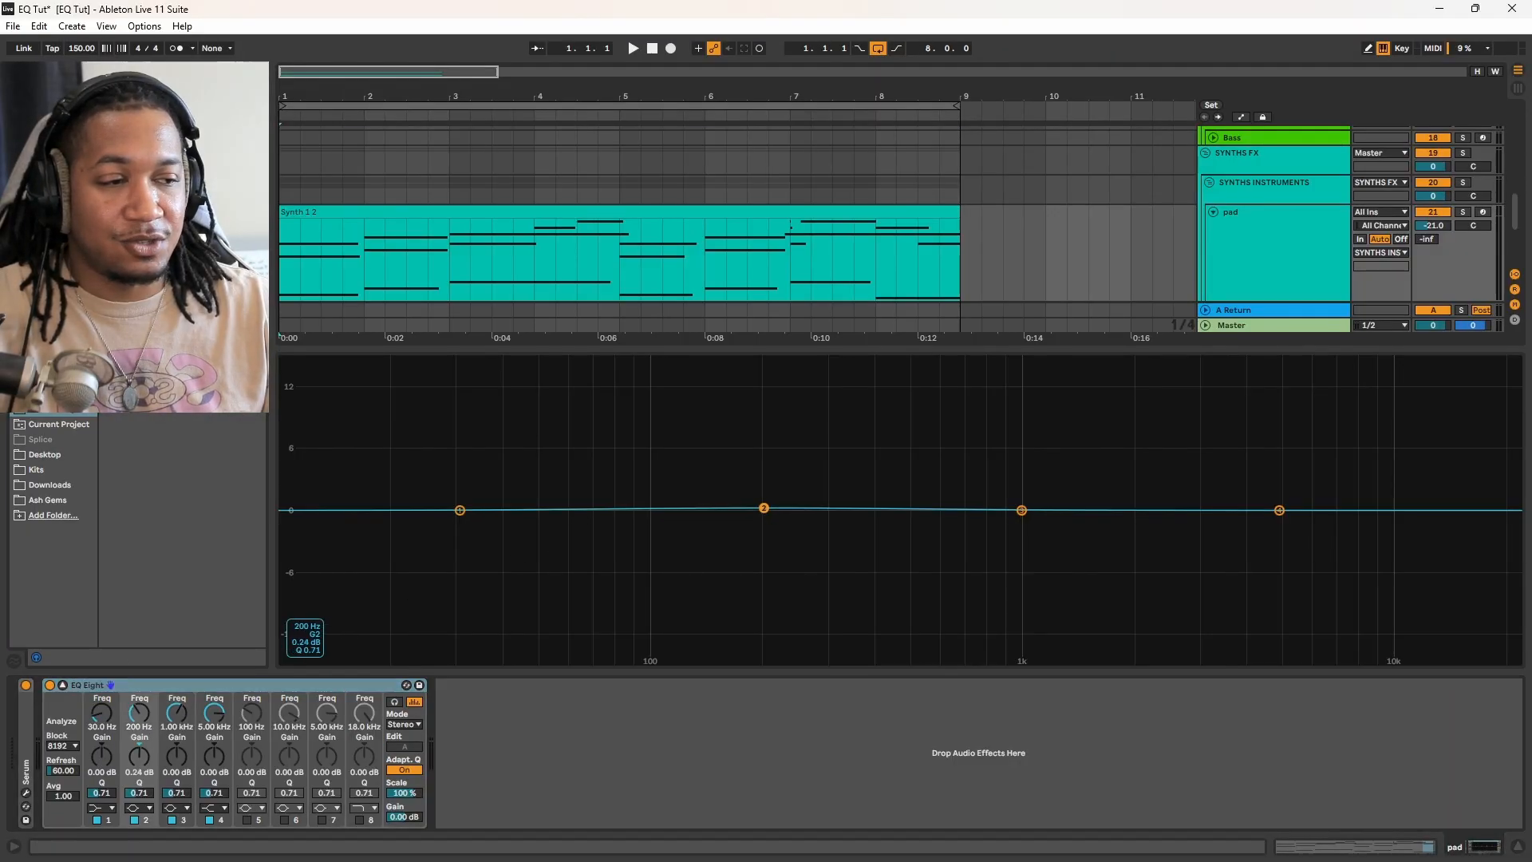
{"action": "left_click_drag", "start_coordinate": [763, 511], "coordinate": [670, 510]}
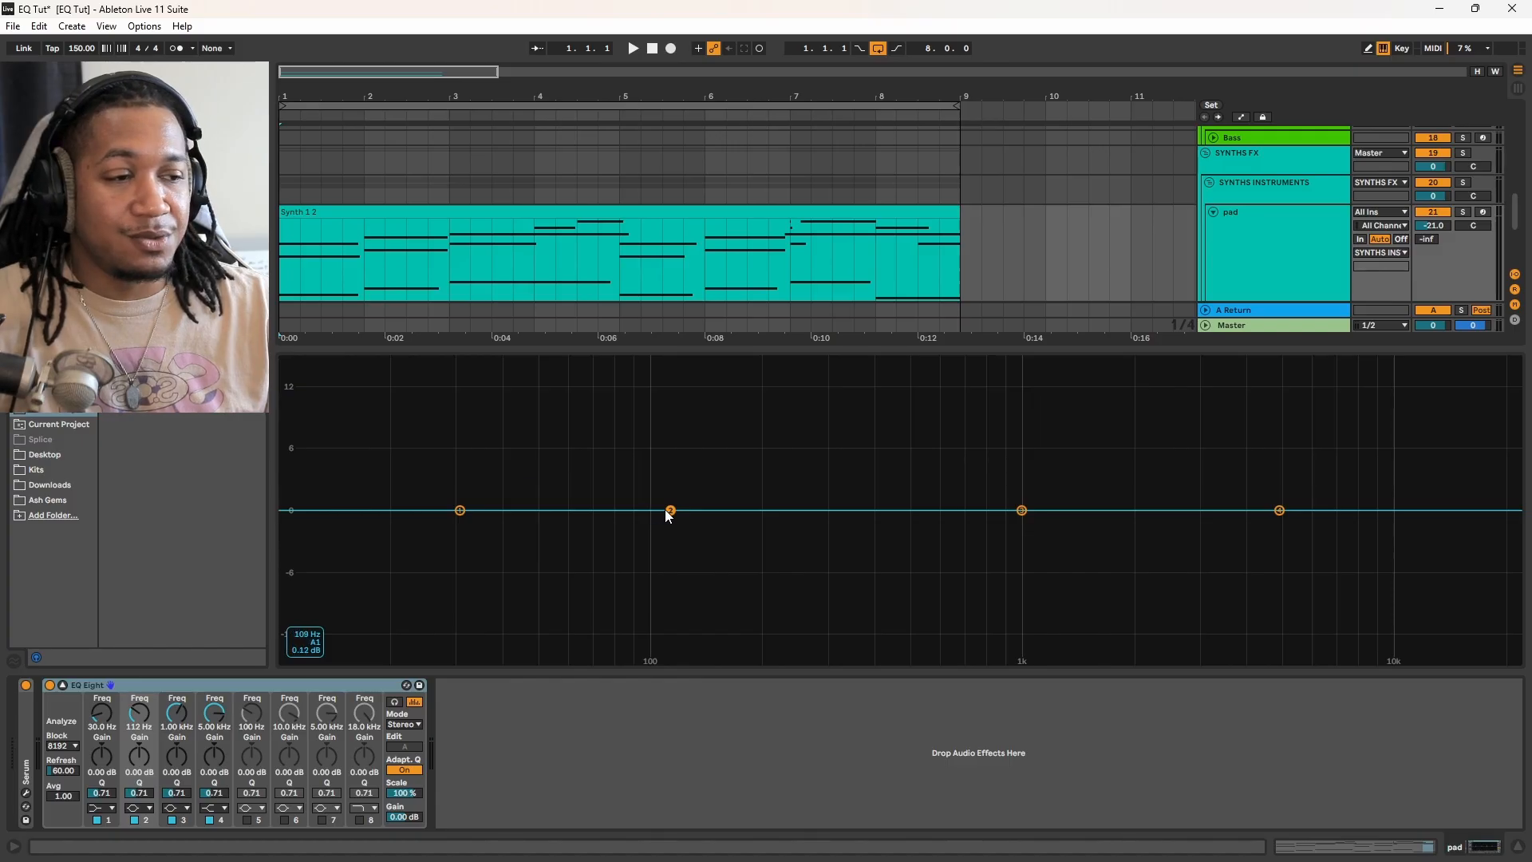
{"action": "mouse_move", "coordinate": [670, 511]}
{"action": "left_mouse_down"}
{"action": "mouse_move", "coordinate": [650, 537]}
{"action": "mouse_move", "coordinate": [660, 585]}
{"action": "mouse_move", "coordinate": [684, 417]}
{"action": "mouse_move", "coordinate": [670, 540]}
{"action": "mouse_move", "coordinate": [797, 479]}
{"action": "mouse_move", "coordinate": [1047, 468]}
{"action": "mouse_move", "coordinate": [1266, 510]}
{"action": "mouse_move", "coordinate": [1351, 495]}
{"action": "mouse_move", "coordinate": [694, 510]}
{"action": "mouse_move", "coordinate": [677, 449]}
{"action": "mouse_move", "coordinate": [674, 509]}
{"action": "left_mouse_up"}
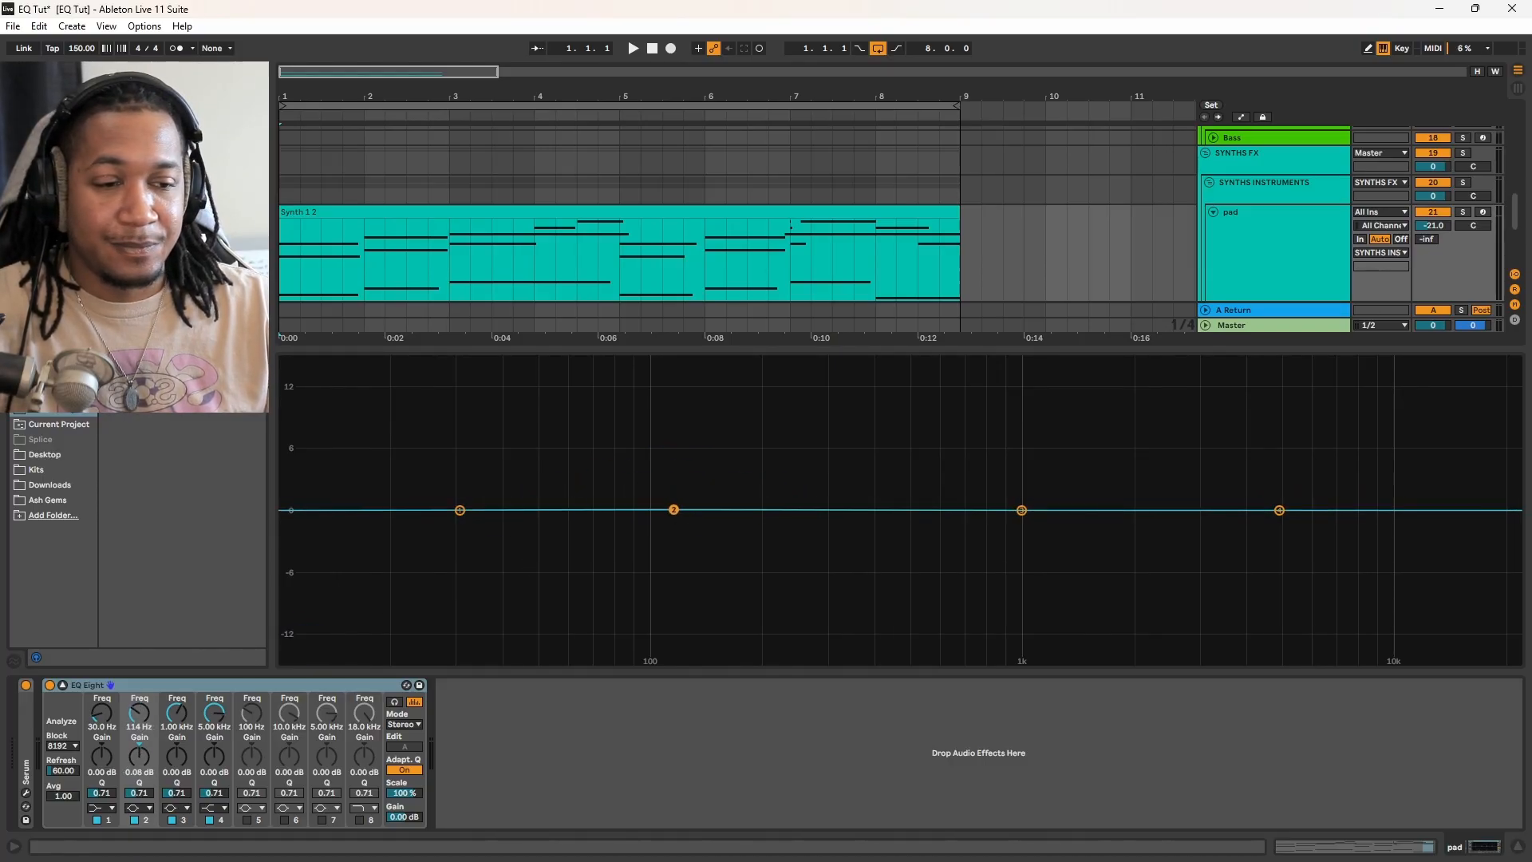
{"action": "left_click", "coordinate": [104, 808]}
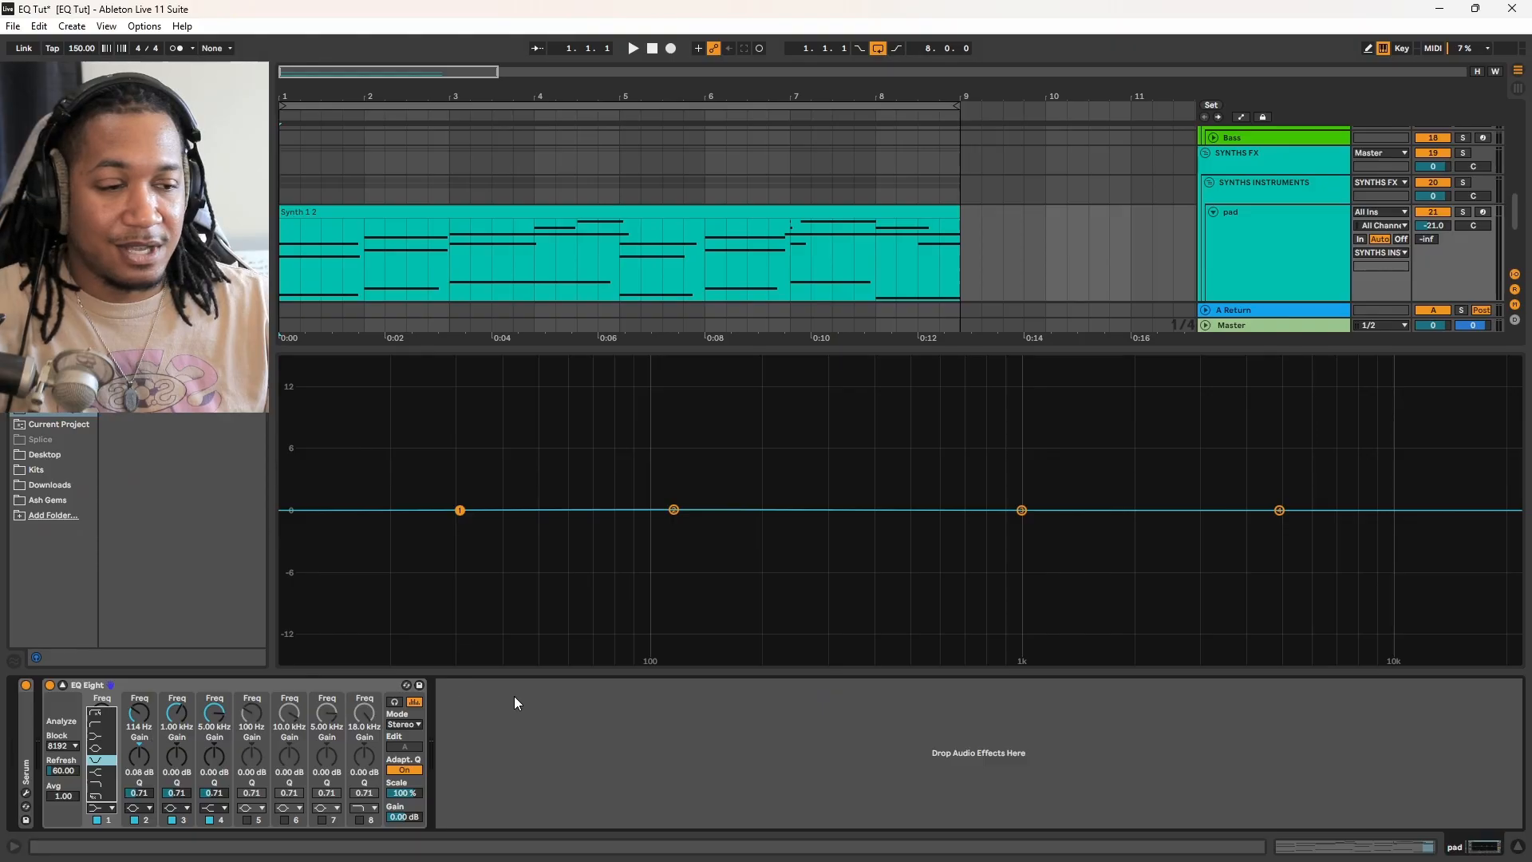
{"action": "left_click", "coordinate": [1484, 461]}
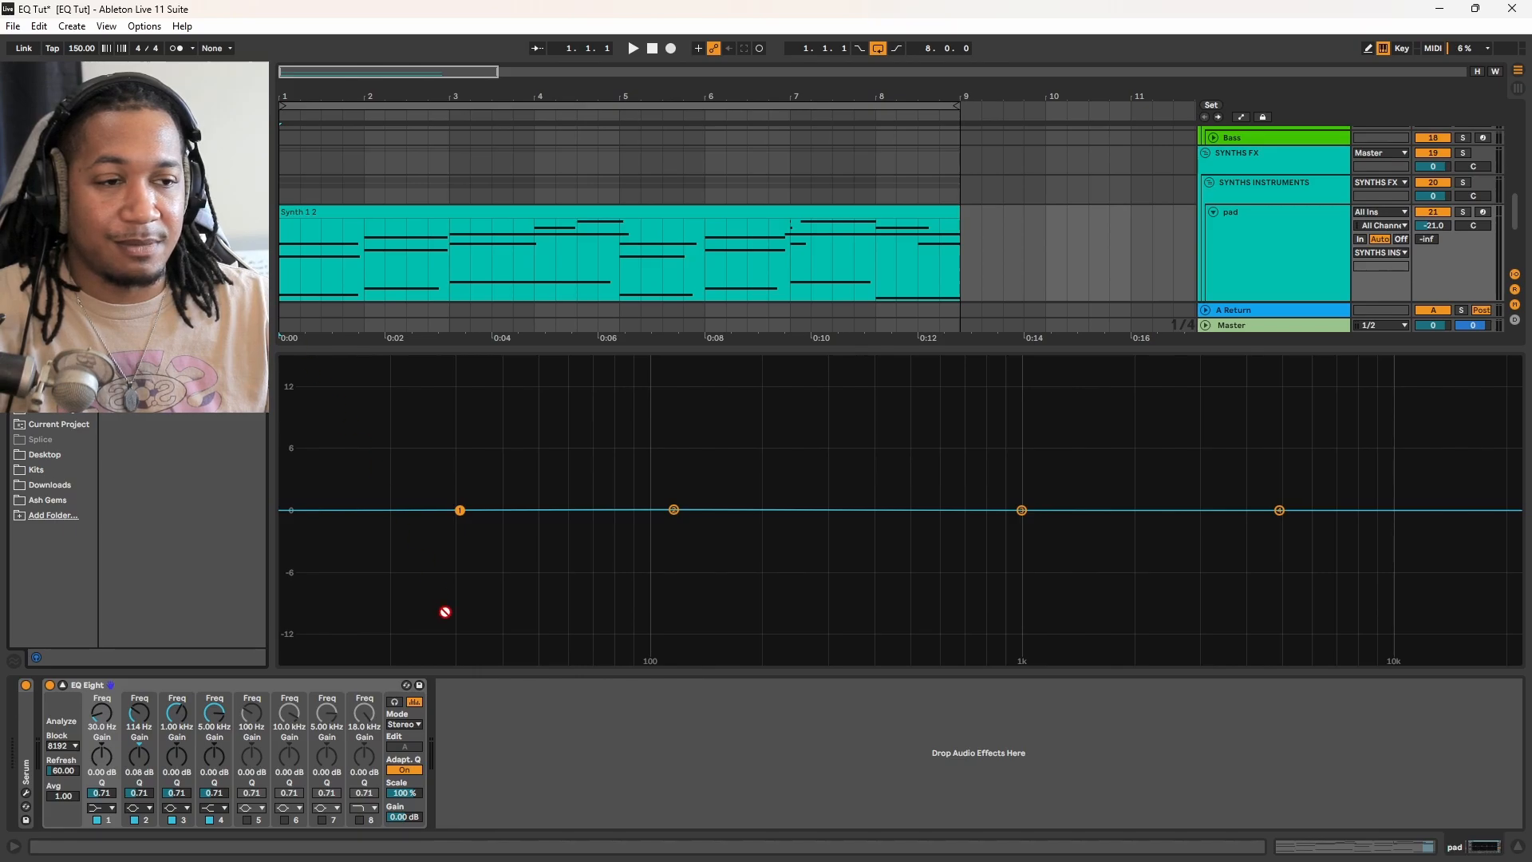
- Add Pro-Q 2 after EQ Eight on the pad track and create a Low Cut band at the low end of its curve
{"action": "left_click_drag", "start_coordinate": [445, 612], "coordinate": [495, 724]}
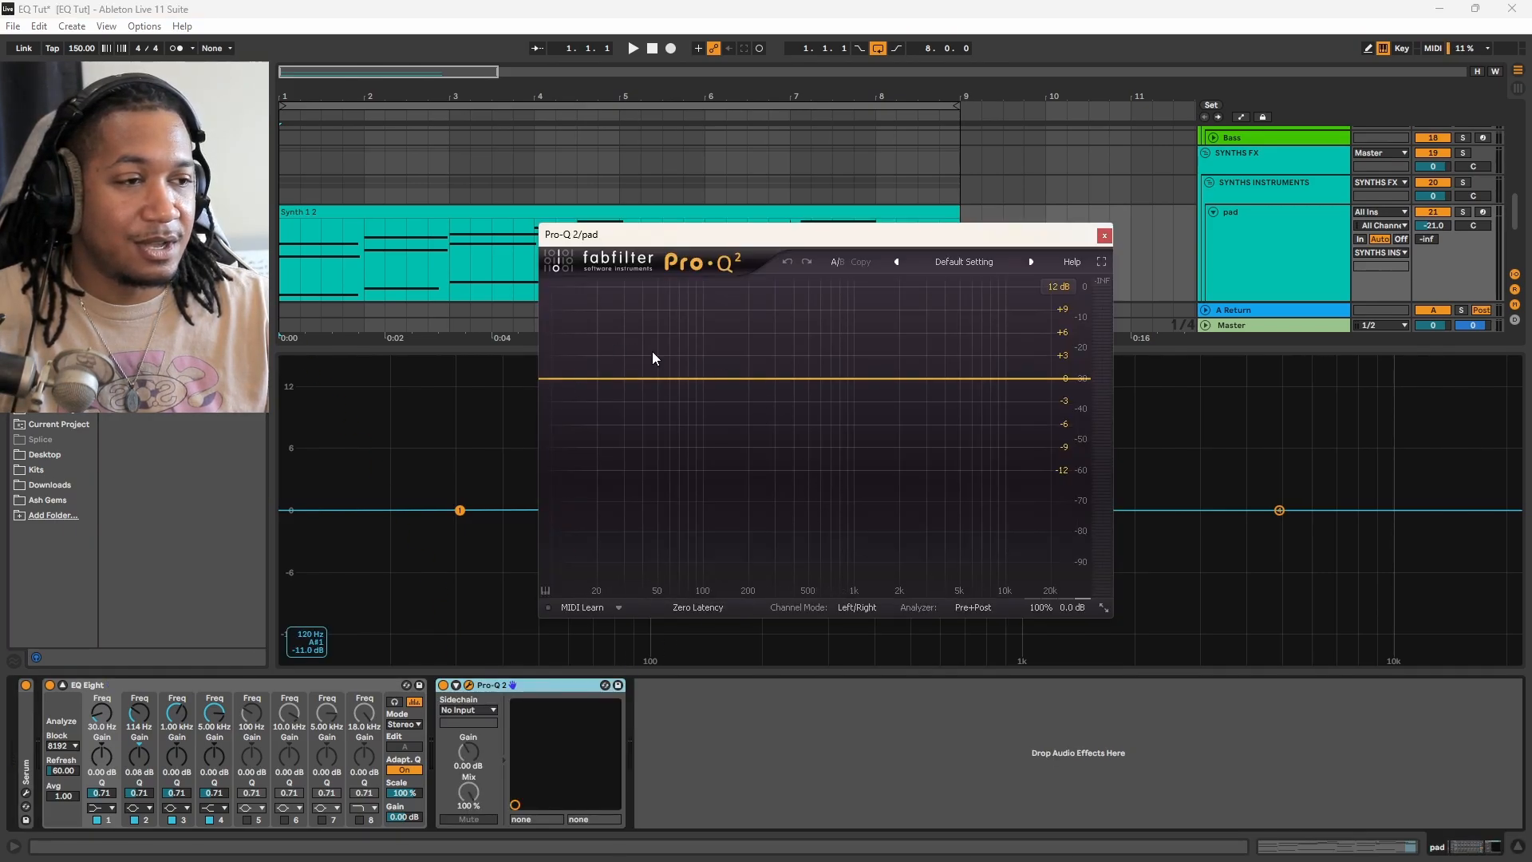
{"action": "left_click", "coordinate": [581, 378]}
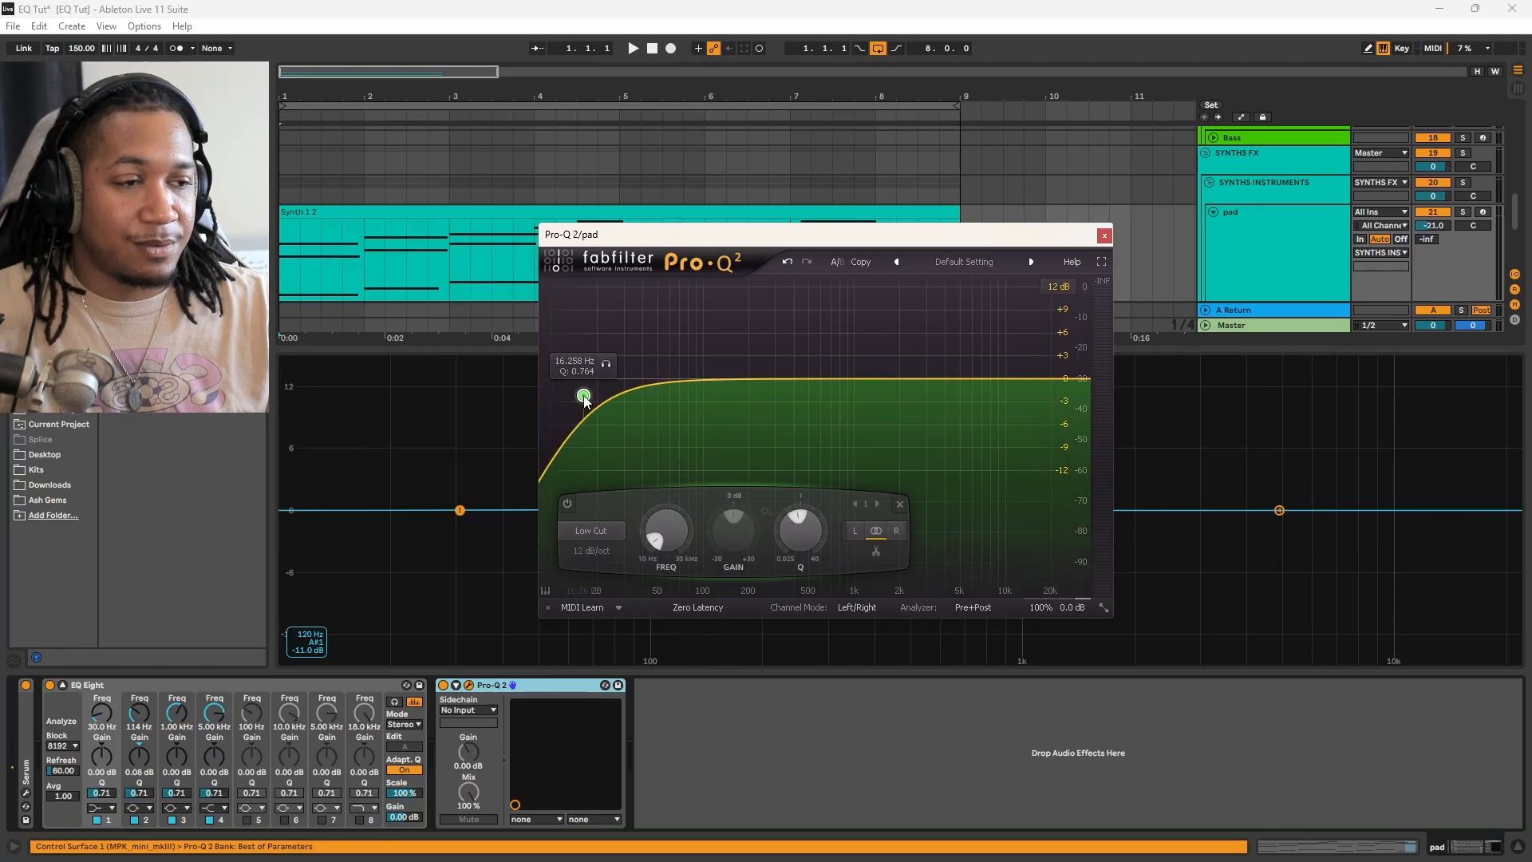
{"action": "left_click", "coordinate": [594, 532]}
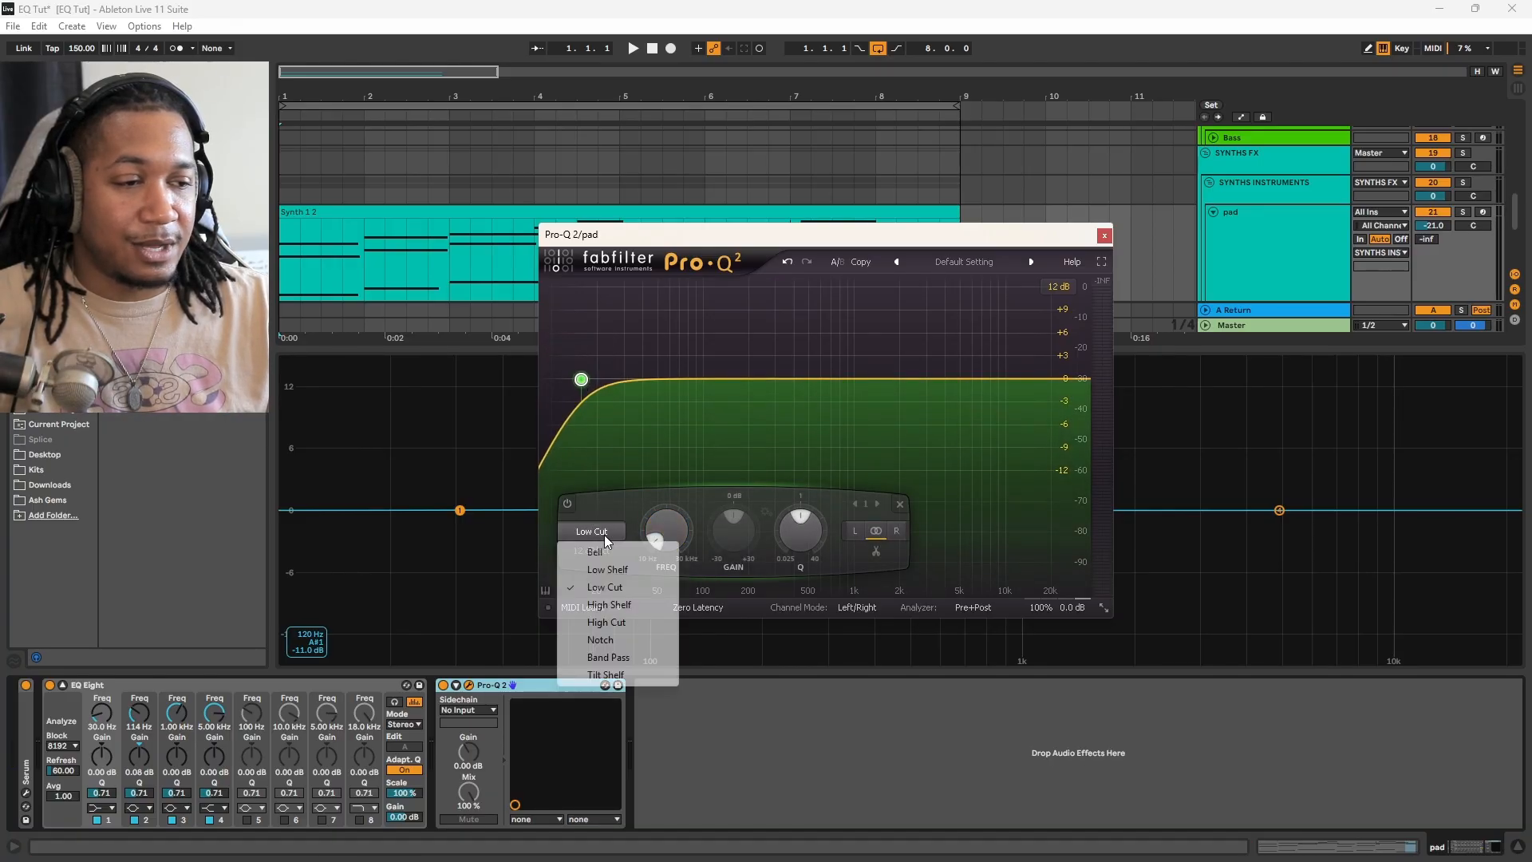
{"action": "left_click", "coordinate": [617, 588]}
- Move the Pro-Q 2 low-cut band down to its lowest frequency and briefly play the pad
{"action": "left_click_drag", "start_coordinate": [581, 381], "coordinate": [600, 383]}
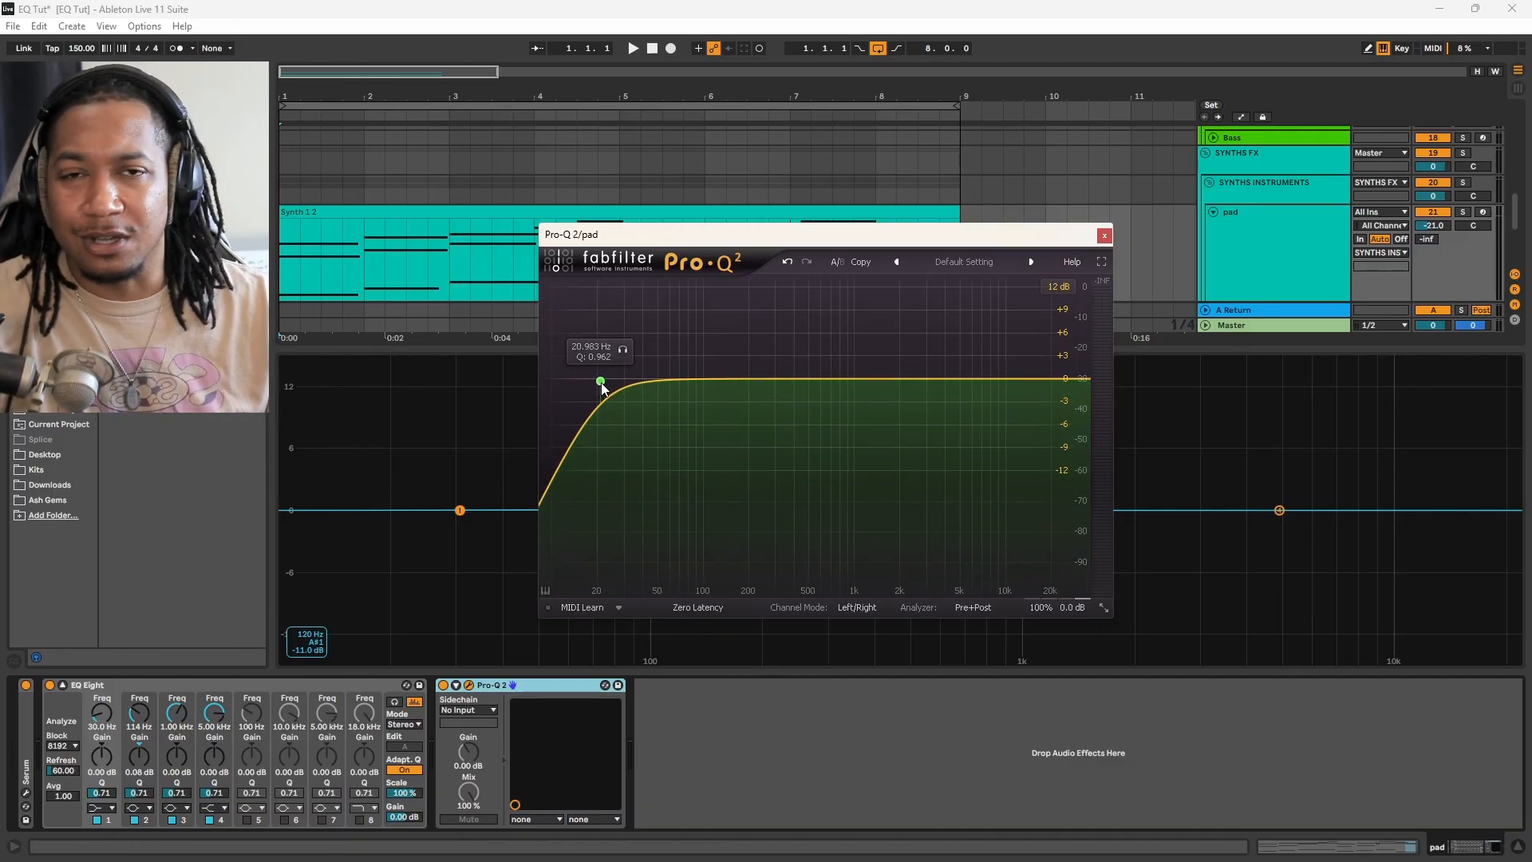
{"action": "scroll", "coordinate": [600, 383], "scroll_direction": "down", "scroll_amount": 1}
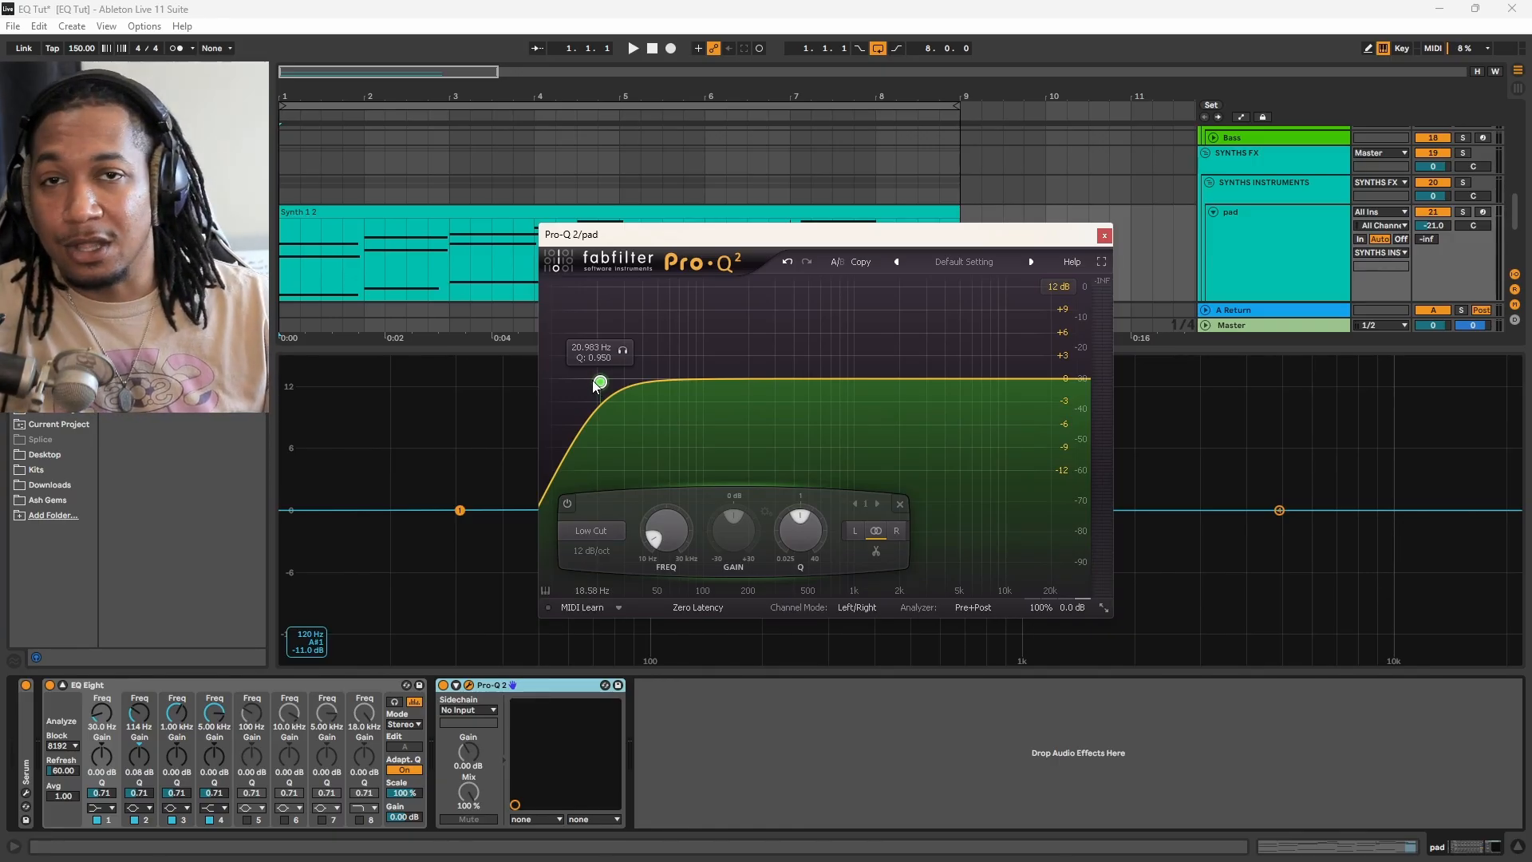
{"action": "left_click_drag", "start_coordinate": [594, 387], "coordinate": [311, 383]}
{"action": "key", "text": "space"}
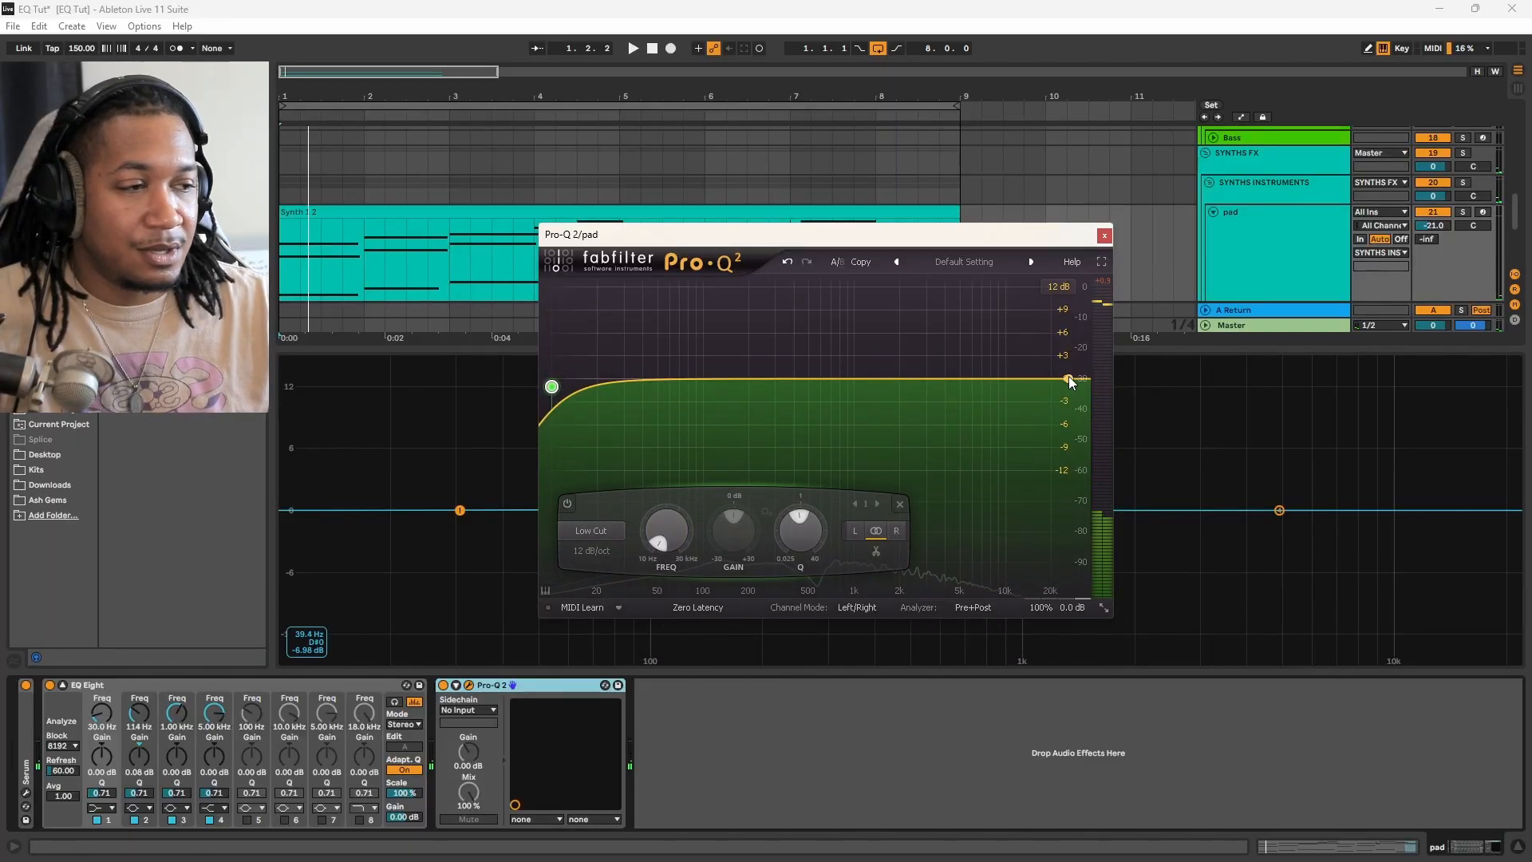
- Add a High Cut band in Pro-Q 2, play the pad, and move the band up to 30000 Hz
{"action": "double_click", "coordinate": [1067, 378]}
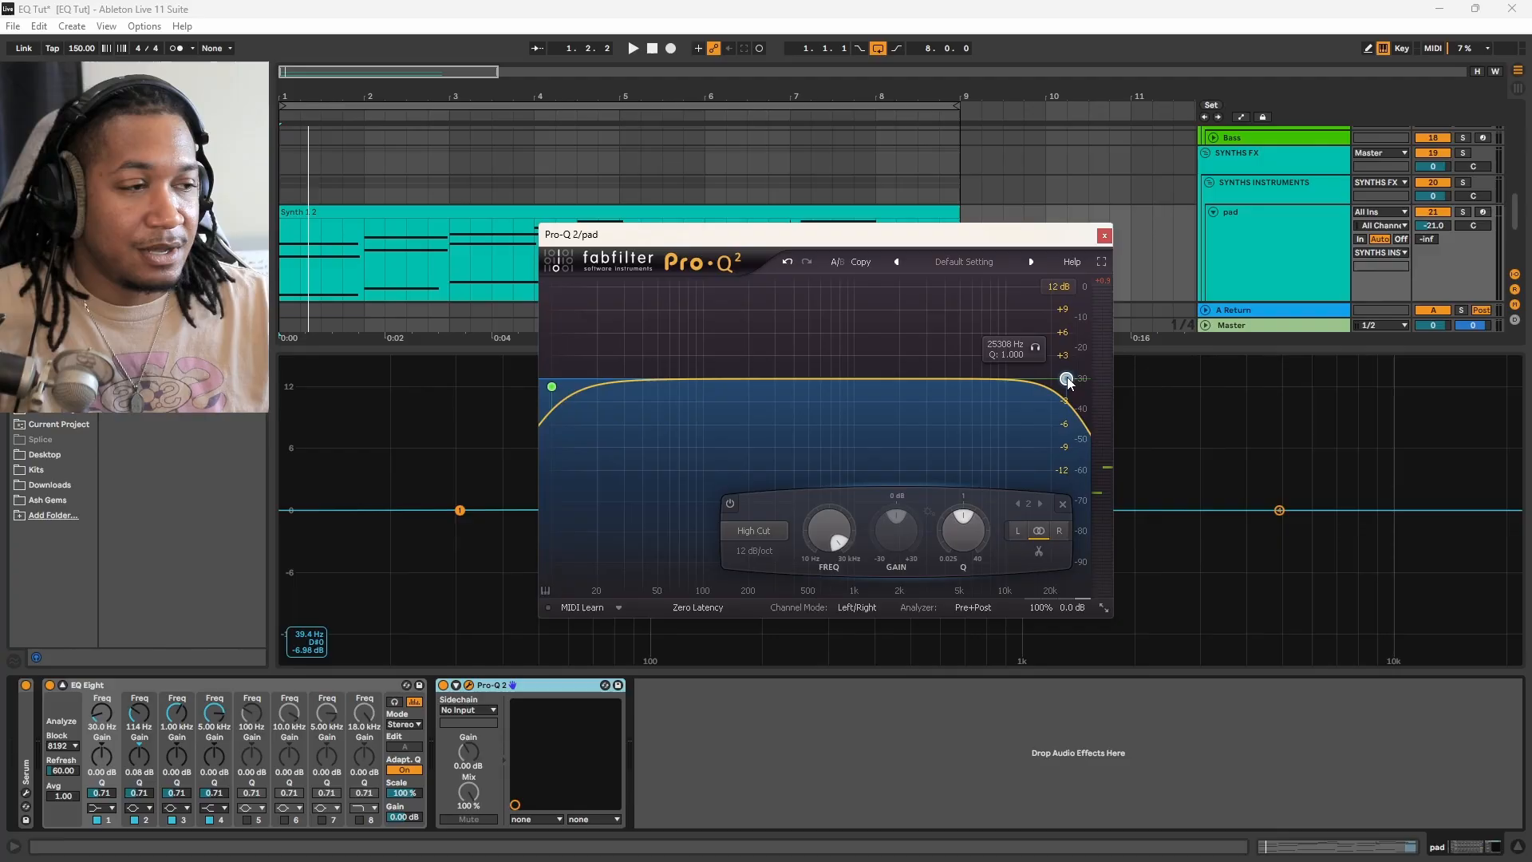
{"action": "left_click_drag", "start_coordinate": [1068, 379], "coordinate": [1060, 382]}
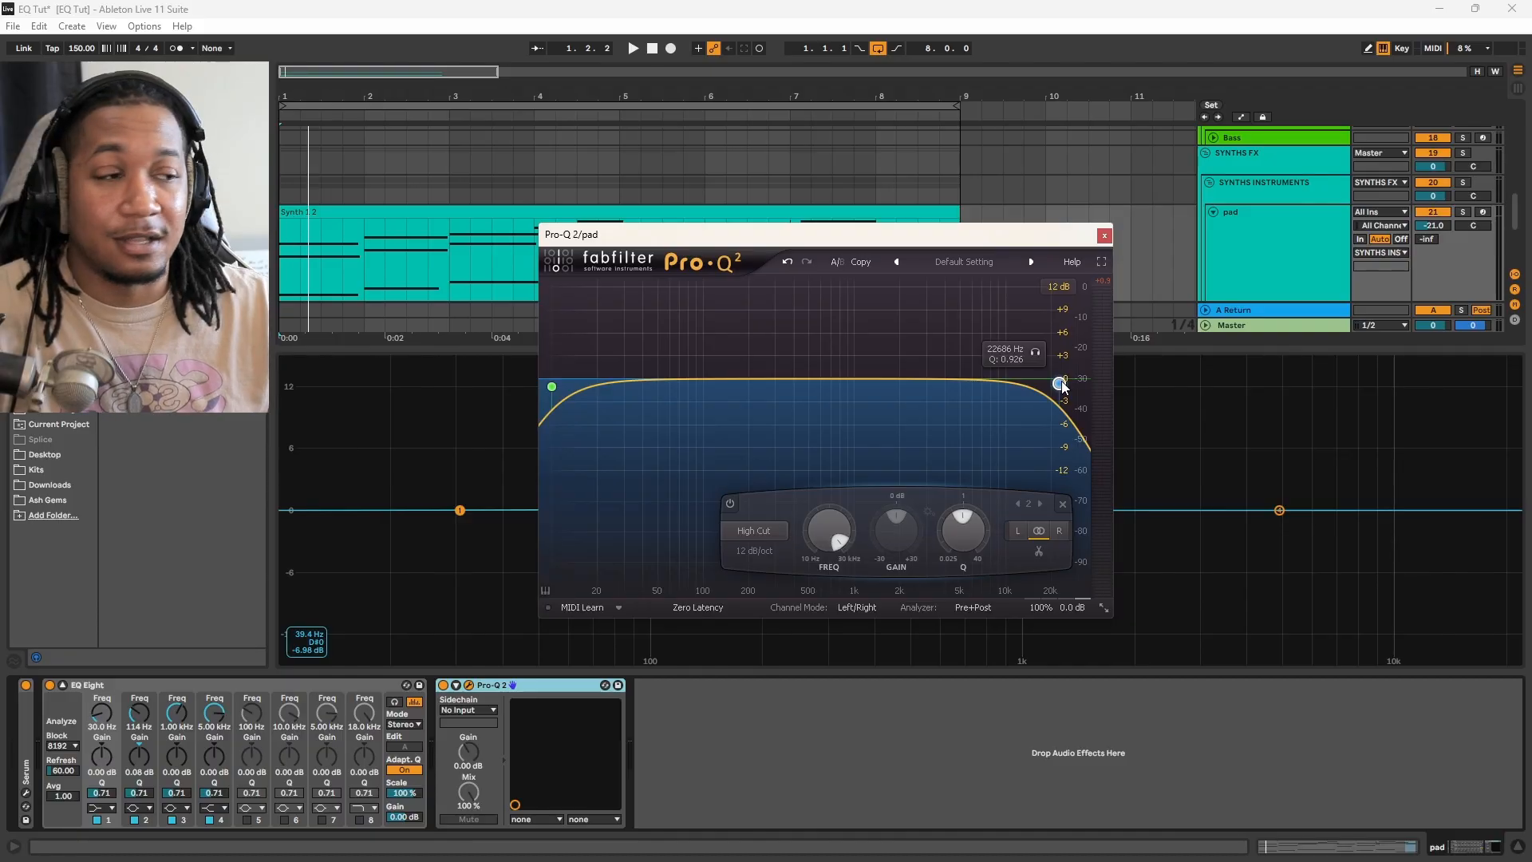
{"action": "key", "text": "space"}
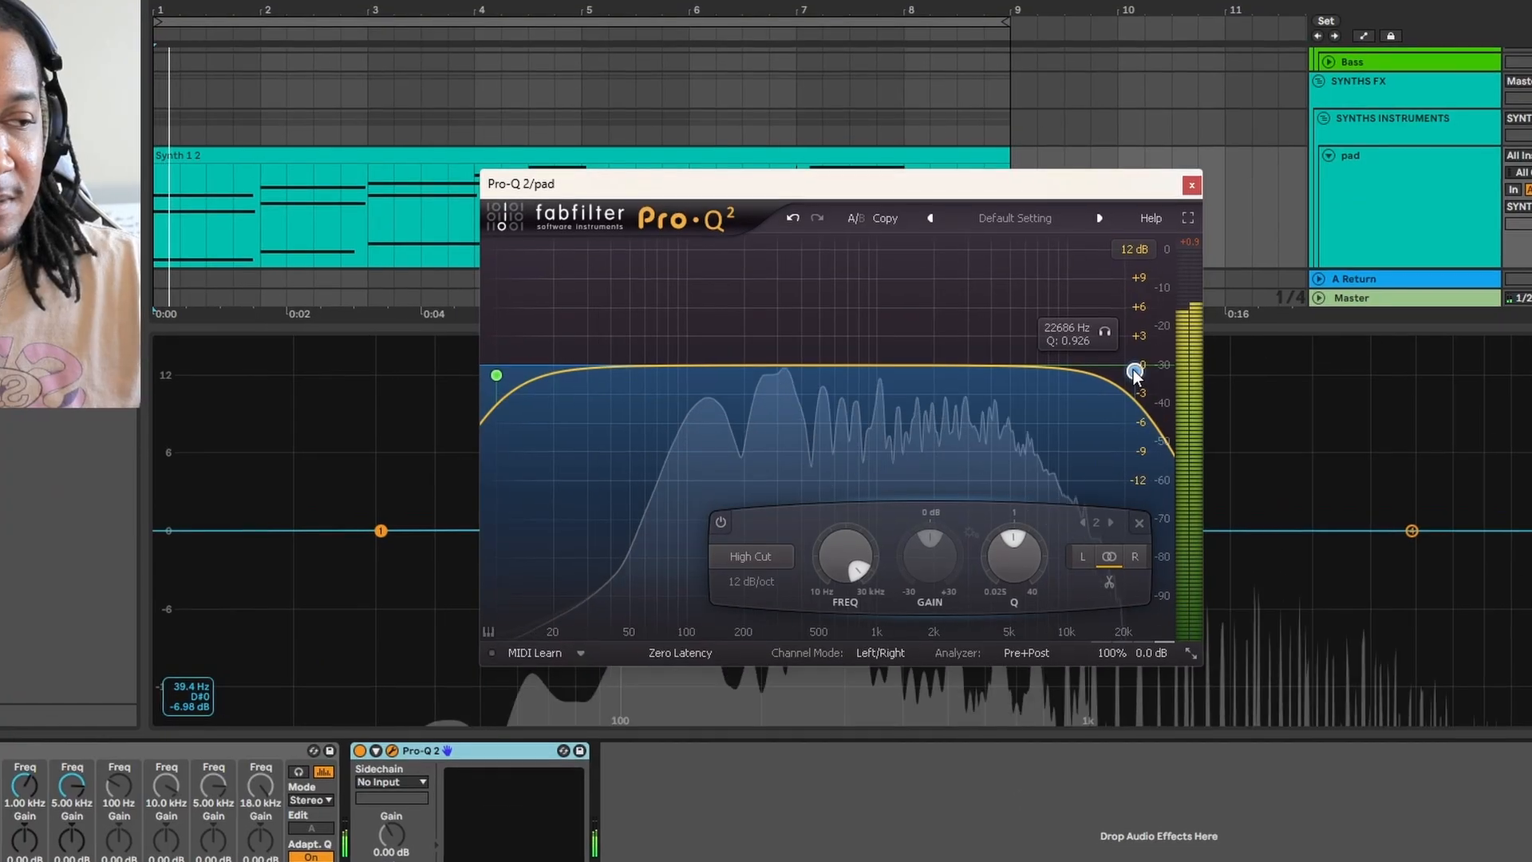
{"action": "left_click_drag", "start_coordinate": [1059, 384], "coordinate": [1319, 333]}
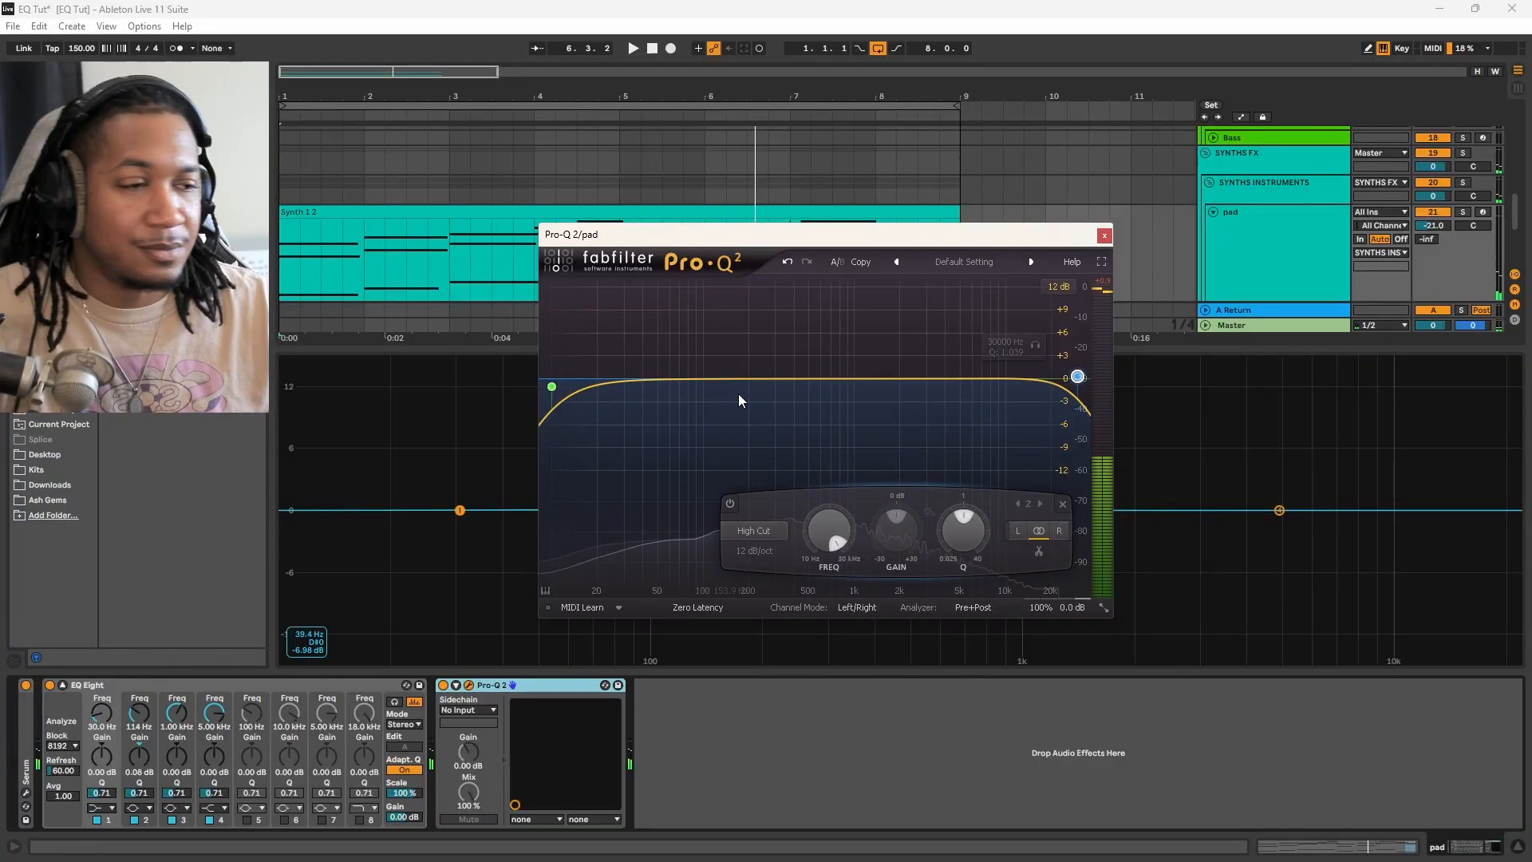
- Add a Bell band in Pro-Q 2, boost it to +30 dB at about 630 Hz, and play the pad
{"action": "left_click", "coordinate": [806, 379]}
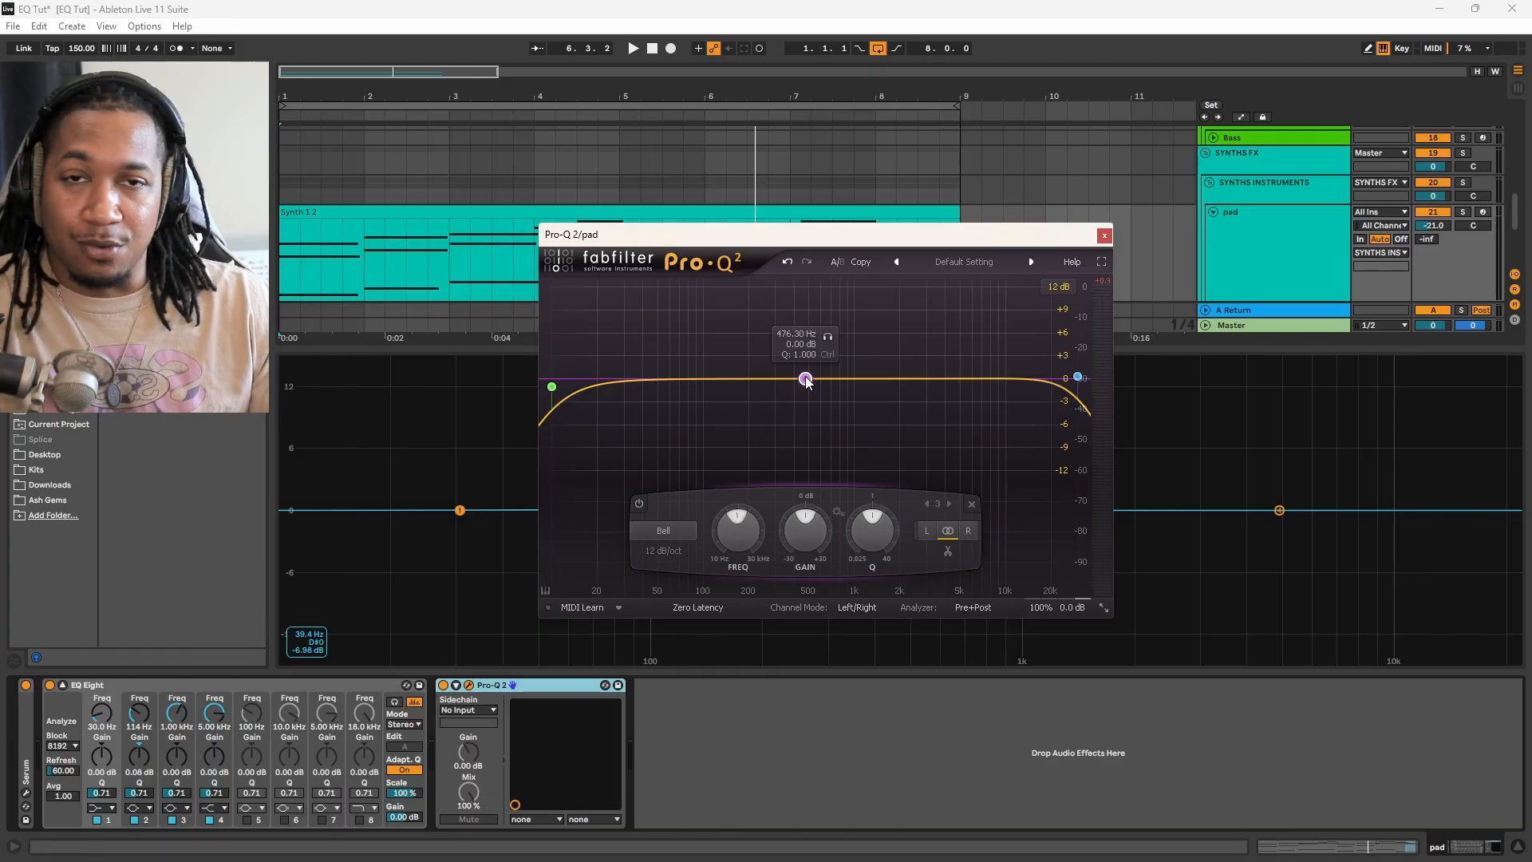
{"action": "left_click_drag", "start_coordinate": [806, 381], "coordinate": [748, 354]}
{"action": "left_click_drag", "start_coordinate": [731, 366], "coordinate": [826, 290]}
{"action": "key", "text": "space"}
{"action": "key", "text": "space"}
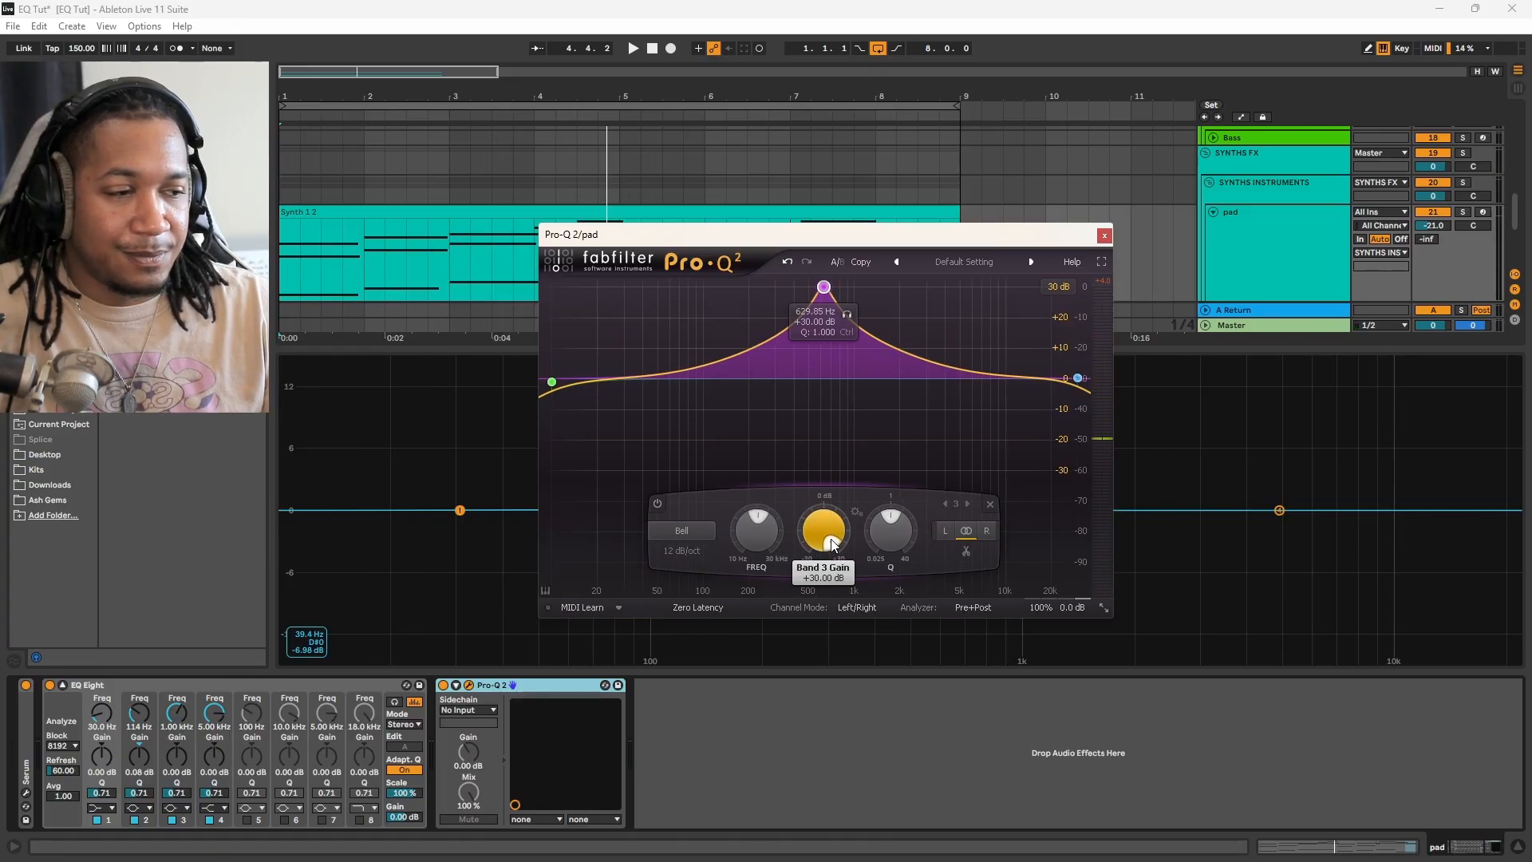
- Lower the bell band's gain to about -10 dB while the pad plays, then stop playback
{"action": "key", "text": "space"}
{"action": "mouse_move", "coordinate": [832, 545]}
{"action": "left_mouse_down"}
{"action": "mouse_move", "coordinate": [825, 496]}
{"action": "mouse_move", "coordinate": [809, 538]}
{"action": "left_mouse_up"}
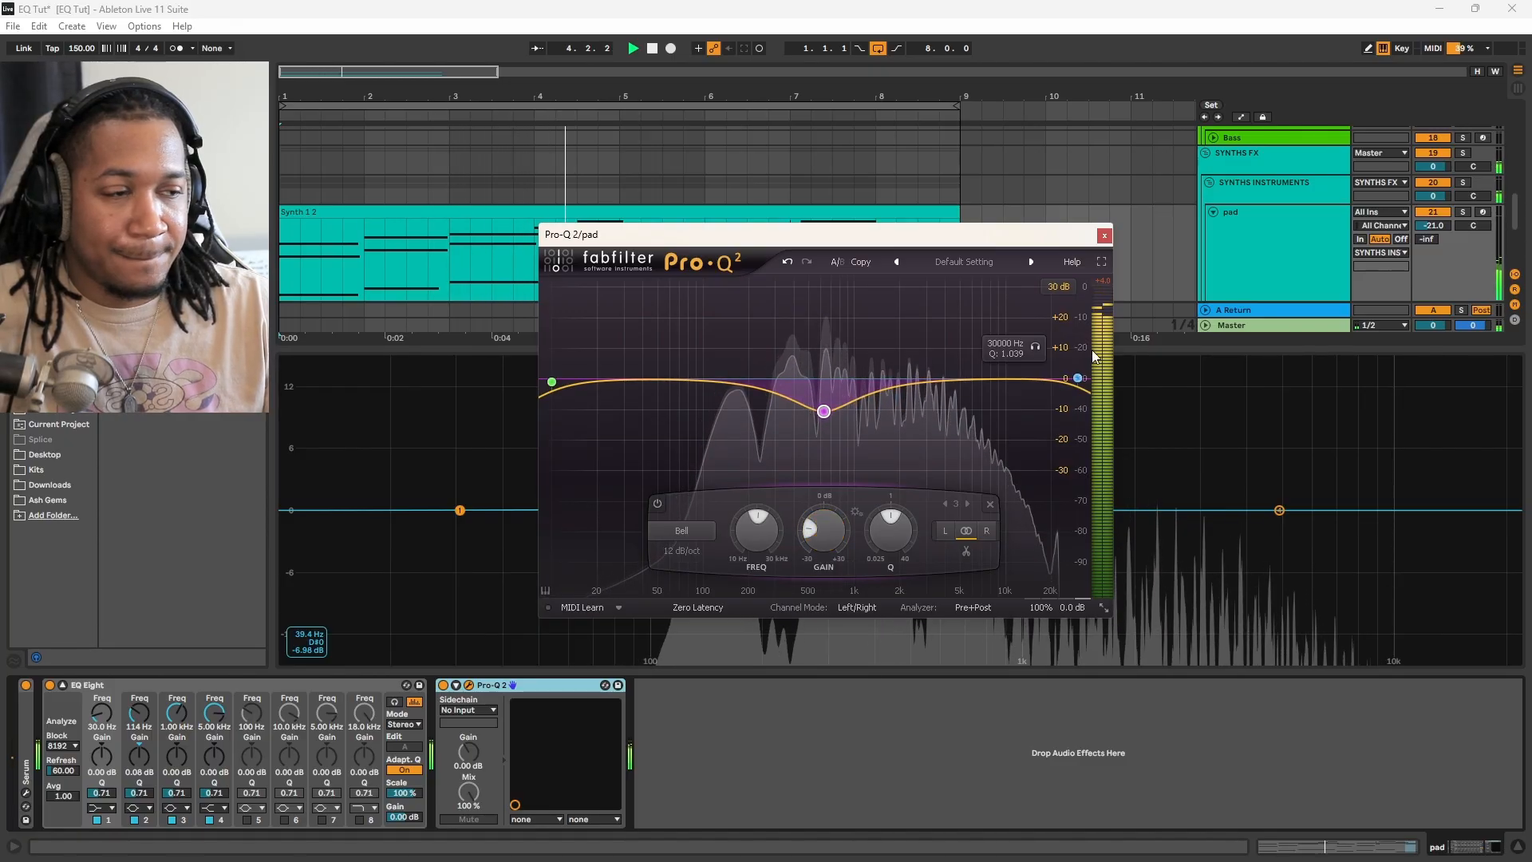
{"action": "key", "text": "space"}
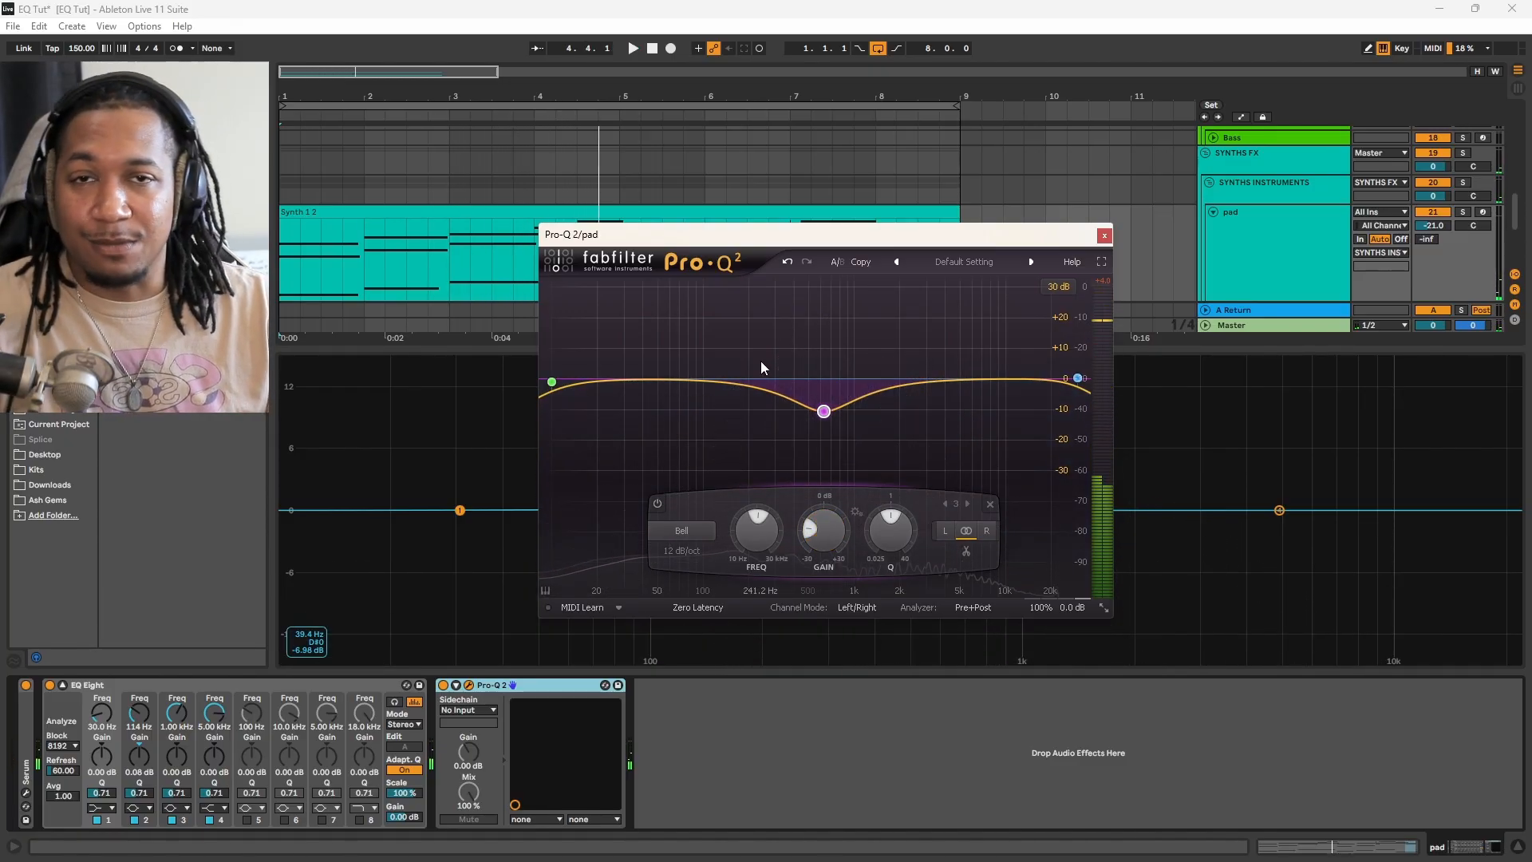
- Reshape the bell band from a slight cut through a narrow Q 40 boost at 686 Hz to a broad 12.8 dB boost at 471 Hz
{"action": "left_click_drag", "start_coordinate": [823, 411], "coordinate": [818, 390]}
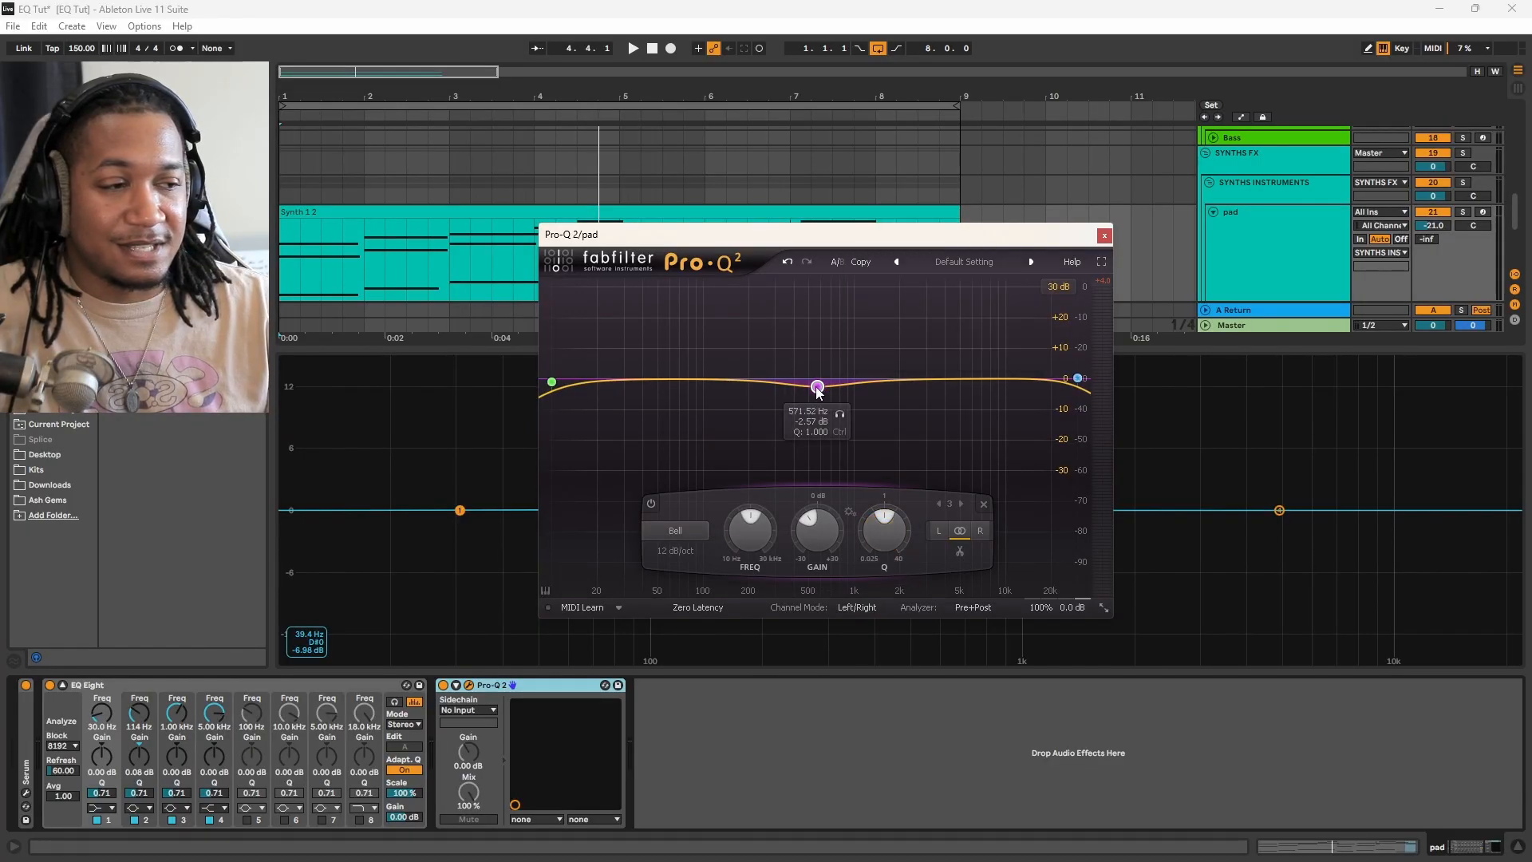
{"action": "mouse_move", "coordinate": [818, 390]}
{"action": "left_mouse_down"}
{"action": "mouse_move", "coordinate": [815, 304]}
{"action": "mouse_move", "coordinate": [818, 438]}
{"action": "mouse_move", "coordinate": [821, 401]}
{"action": "mouse_move", "coordinate": [803, 394]}
{"action": "mouse_move", "coordinate": [822, 415]}
{"action": "mouse_move", "coordinate": [810, 397]}
{"action": "mouse_move", "coordinate": [835, 382]}
{"action": "mouse_move", "coordinate": [823, 365]}
{"action": "mouse_move", "coordinate": [829, 377]}
{"action": "left_mouse_up"}
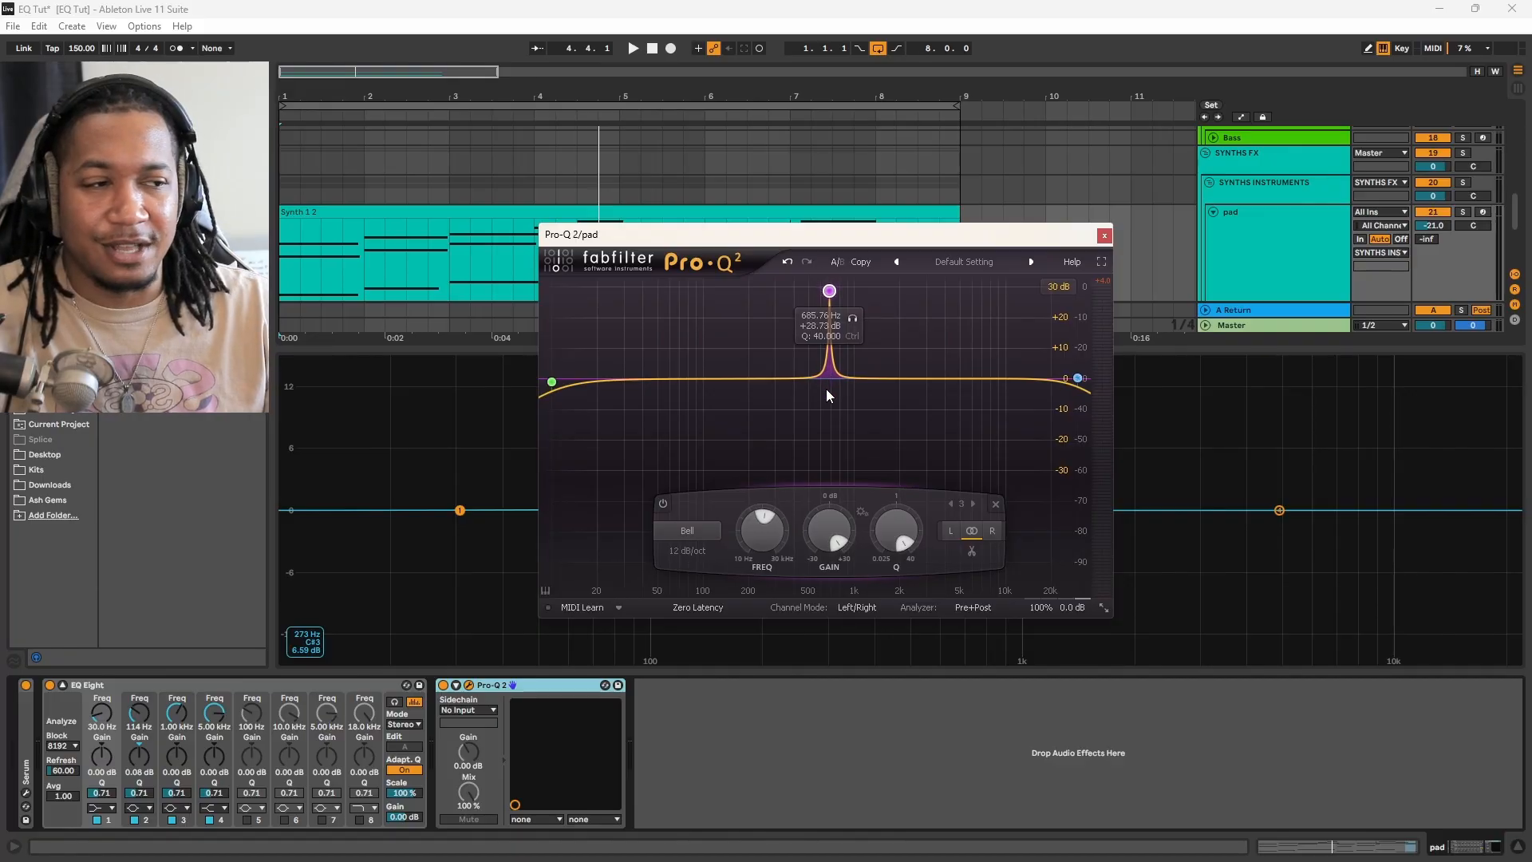
{"action": "left_click_drag", "start_coordinate": [828, 296], "coordinate": [809, 334]}
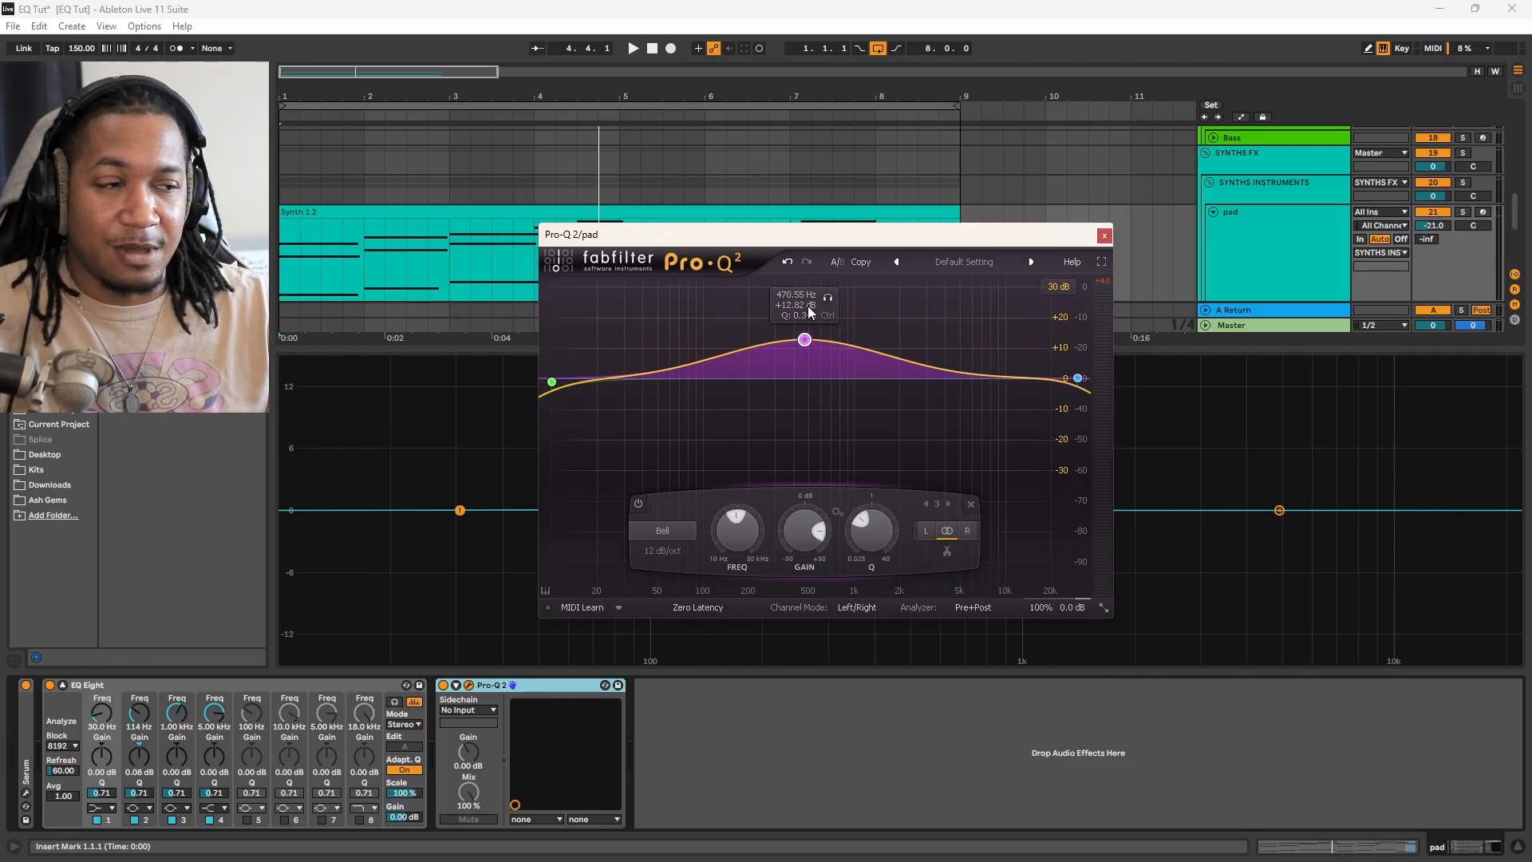
- Bring the bell band to about 0 dB with a narrow Q of about 16.5 and audition the pad
{"action": "left_click_drag", "start_coordinate": [807, 305], "coordinate": [824, 388]}
{"action": "key", "text": "space"}
{"action": "right_click", "coordinate": [827, 339]}
{"action": "key", "text": "space"}
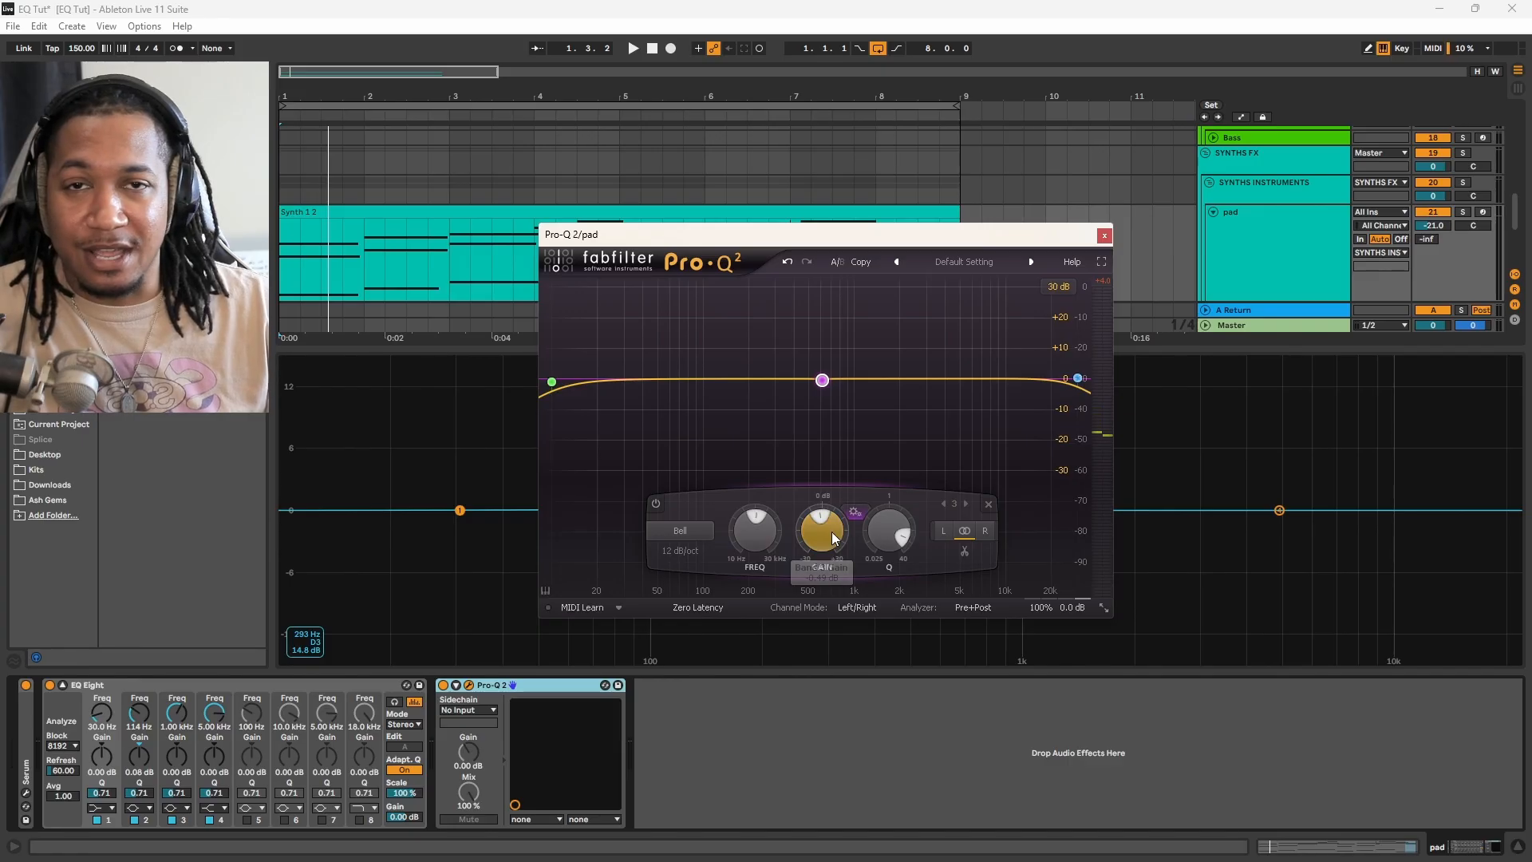
- Set the bell band's frequency to about 276 Hz, its gain to about 0 dB and its Q to about 0.75
{"action": "left_click_drag", "start_coordinate": [754, 528], "coordinate": [748, 532]}
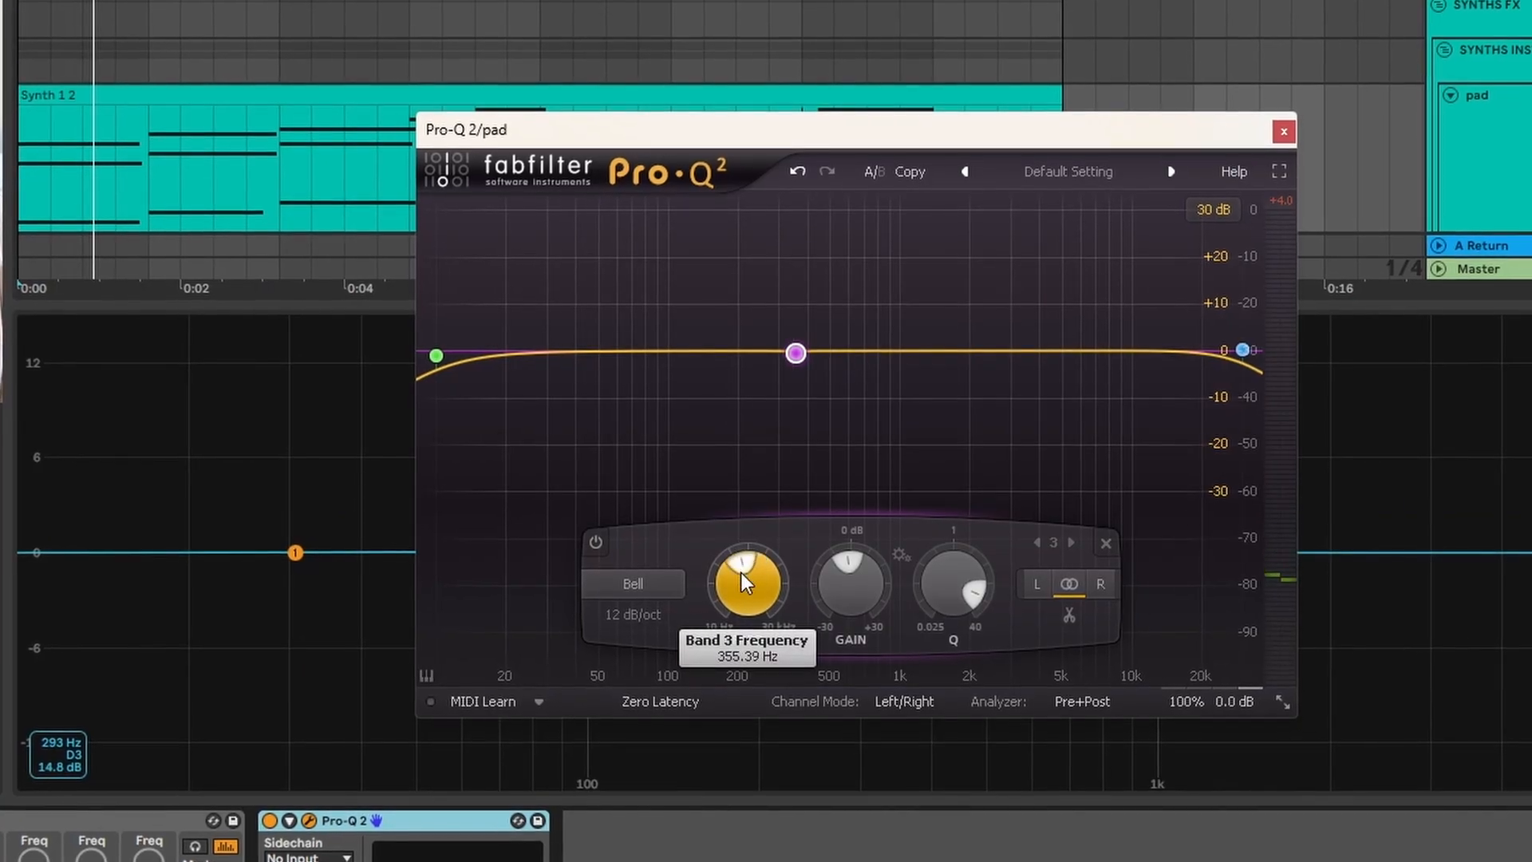
{"action": "left_click_drag", "start_coordinate": [736, 587], "coordinate": [748, 524]}
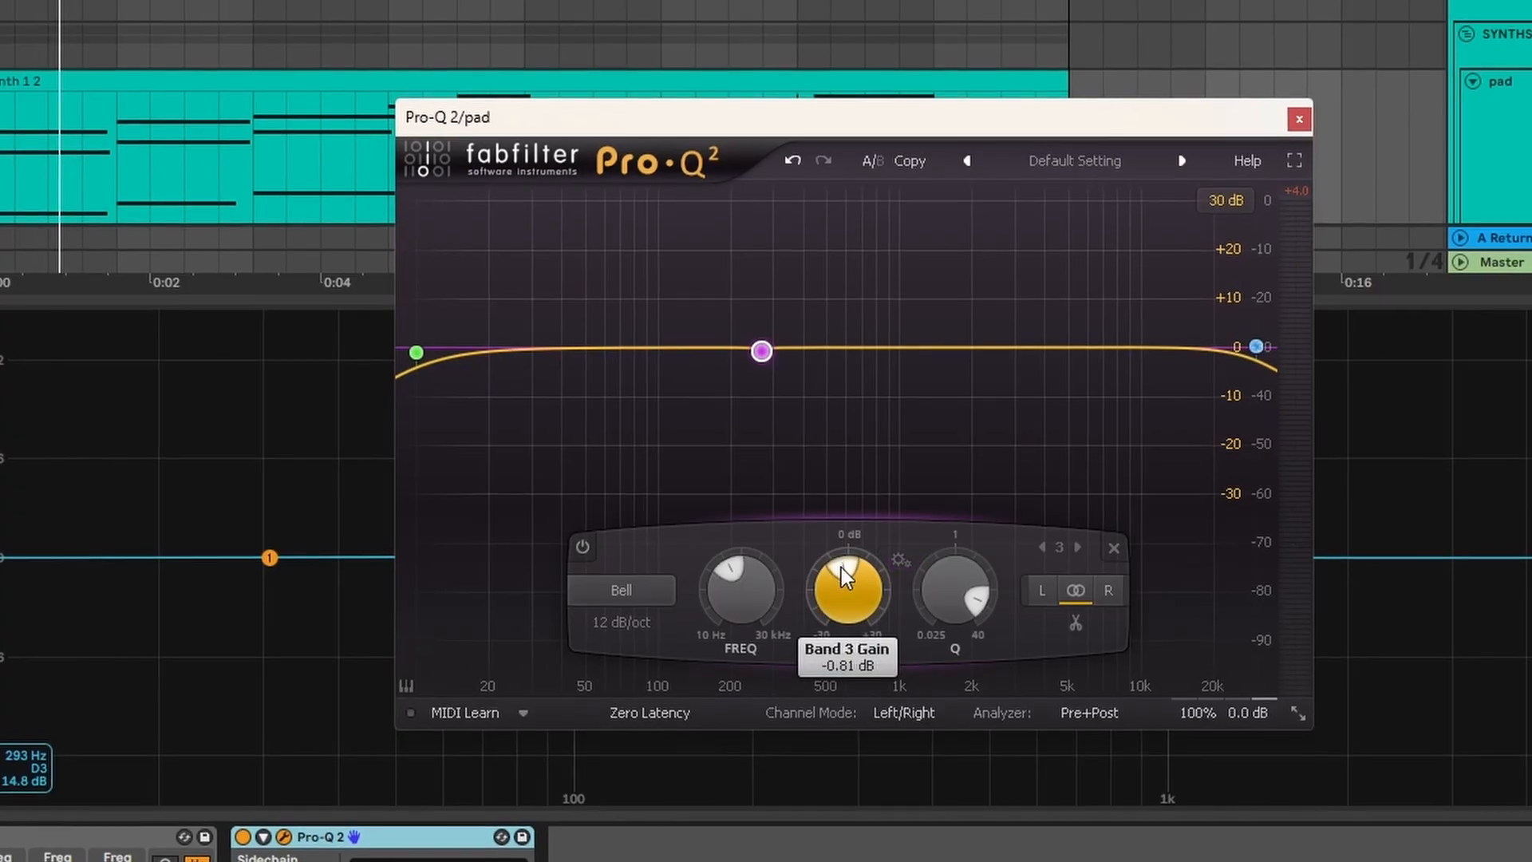
{"action": "left_click_drag", "start_coordinate": [841, 567], "coordinate": [838, 448]}
{"action": "left_click", "coordinate": [977, 604]}
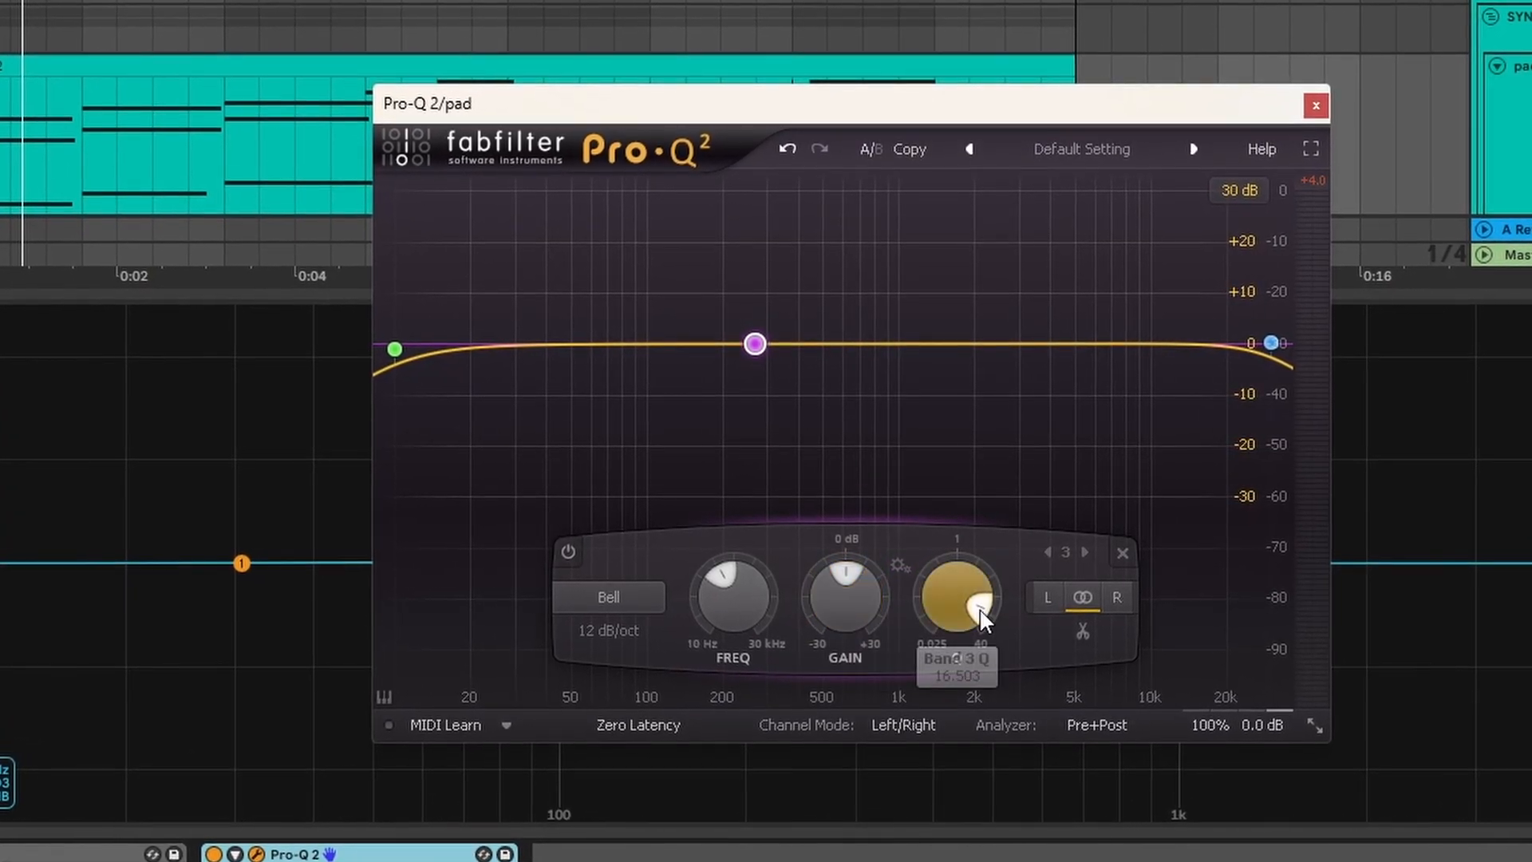
{"action": "left_click_drag", "start_coordinate": [985, 600], "coordinate": [936, 524]}
- Boost the bell band by about 12 dB, set its Q to about 0.99, and flatten it to about 0.6 dB near 300 Hz
{"action": "left_click_drag", "start_coordinate": [753, 341], "coordinate": [763, 309]}
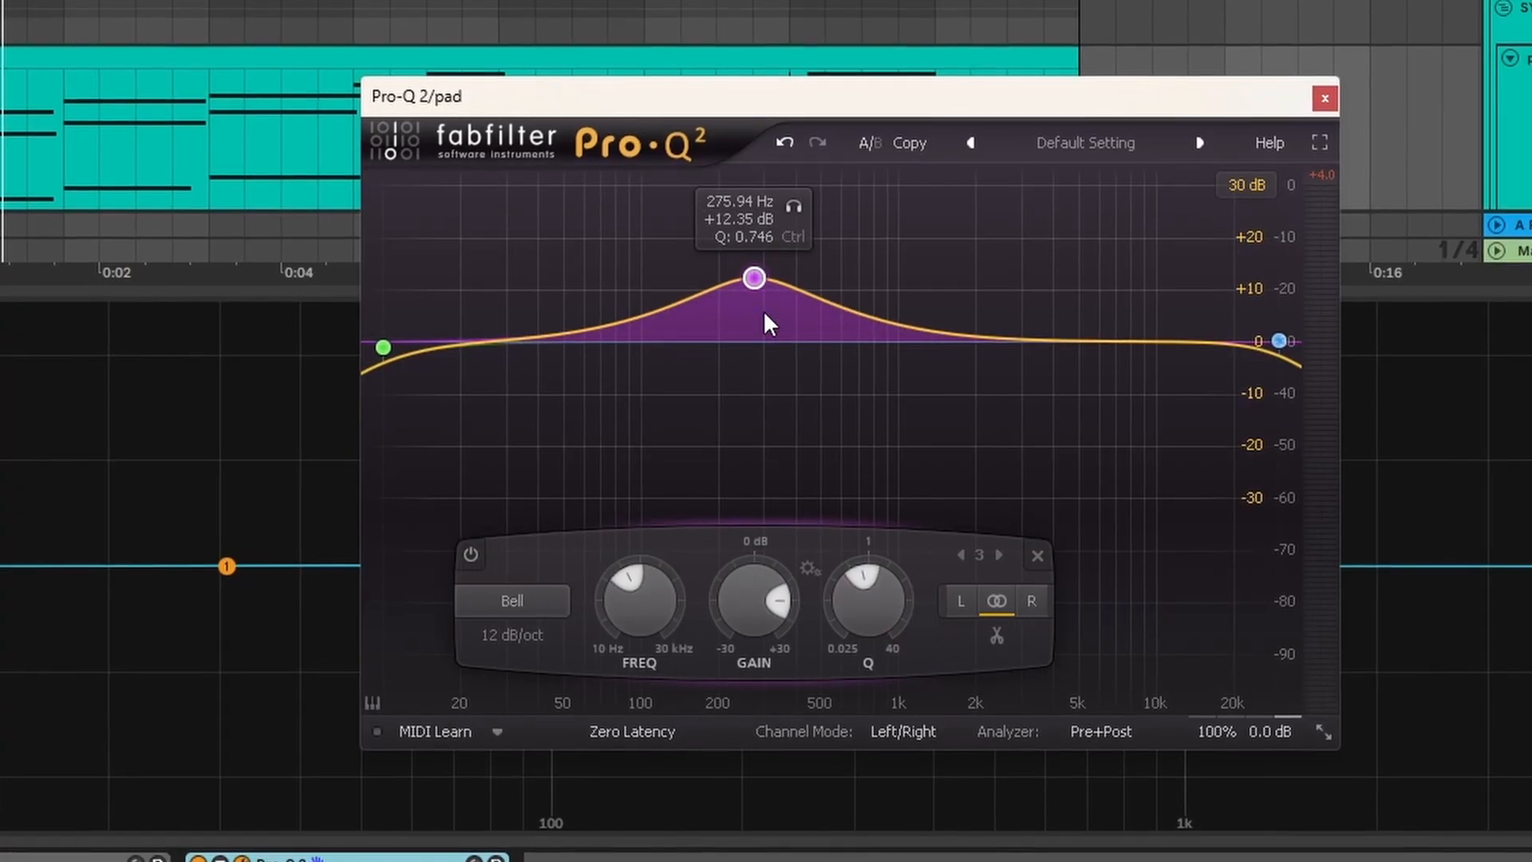
{"action": "left_click_drag", "start_coordinate": [867, 570], "coordinate": [901, 375]}
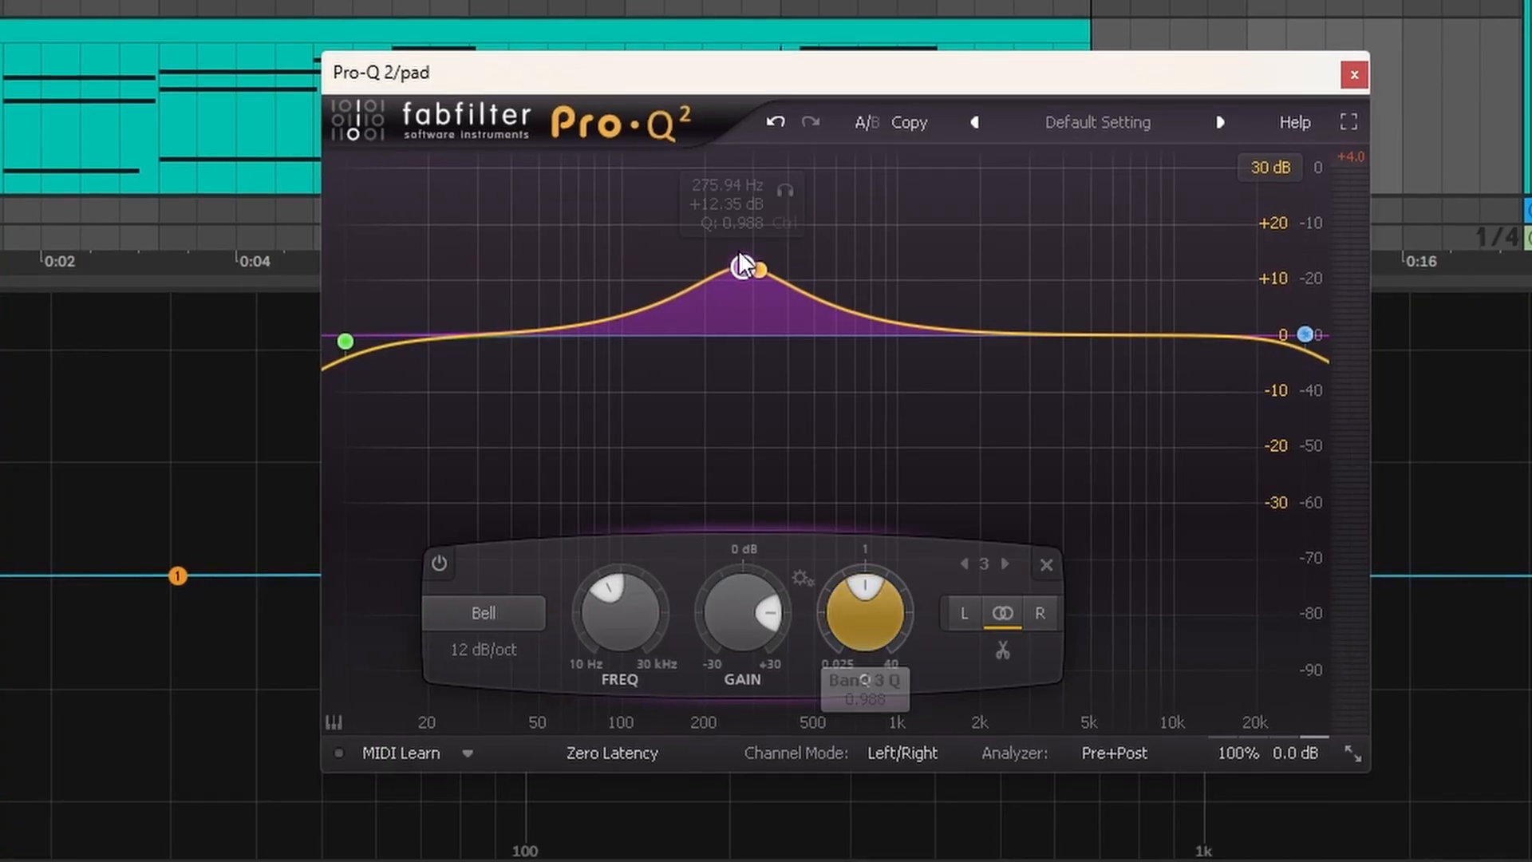
{"action": "left_click_drag", "start_coordinate": [735, 276], "coordinate": [742, 343]}
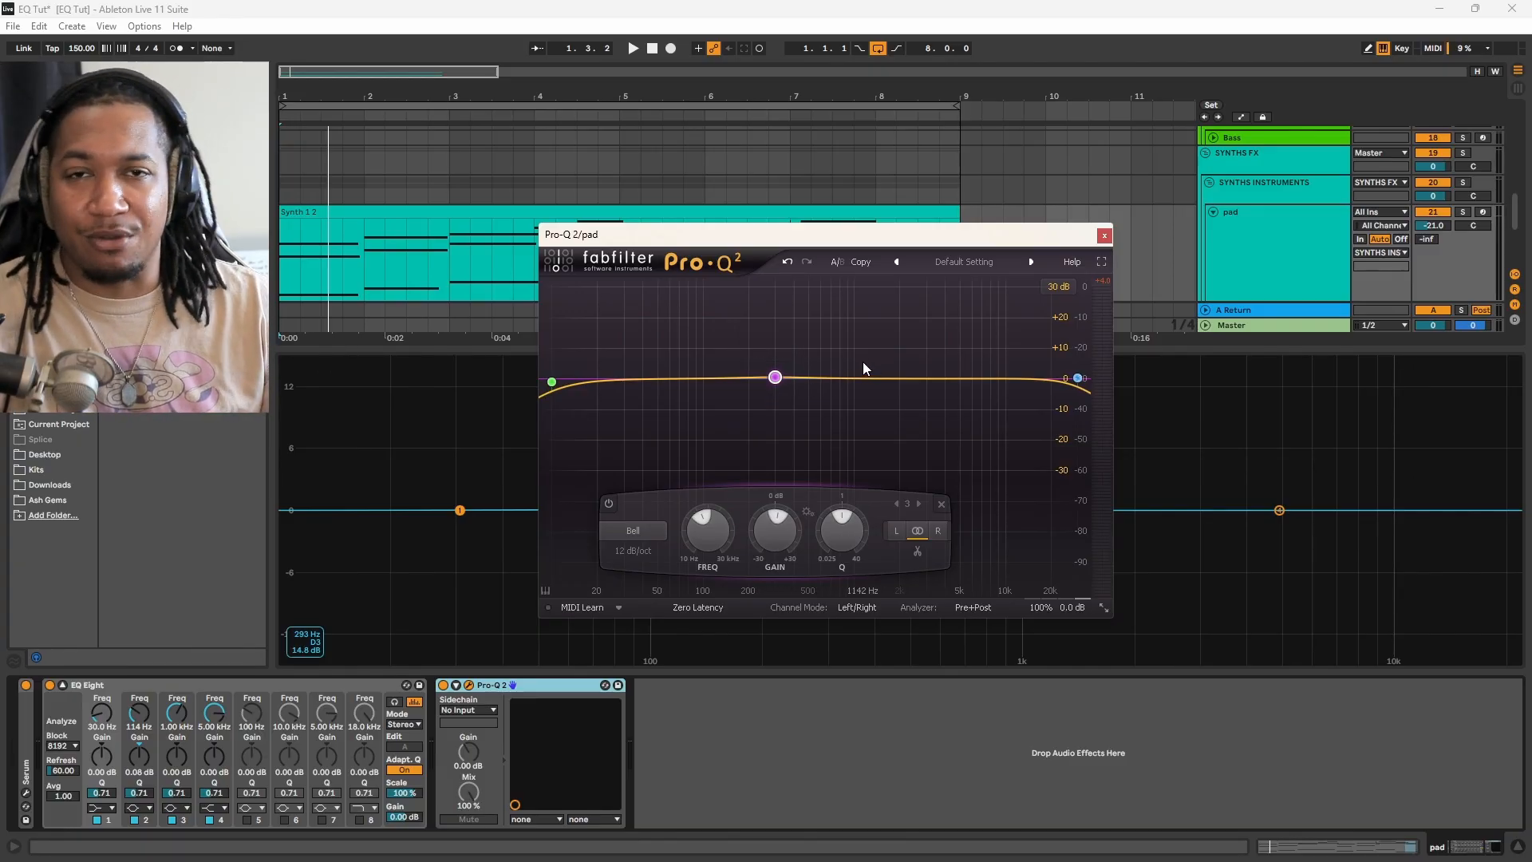
- Close the Pro-Q 2 window and unfold the pluck track below the pad
{"action": "mouse_move", "coordinate": [776, 391]}
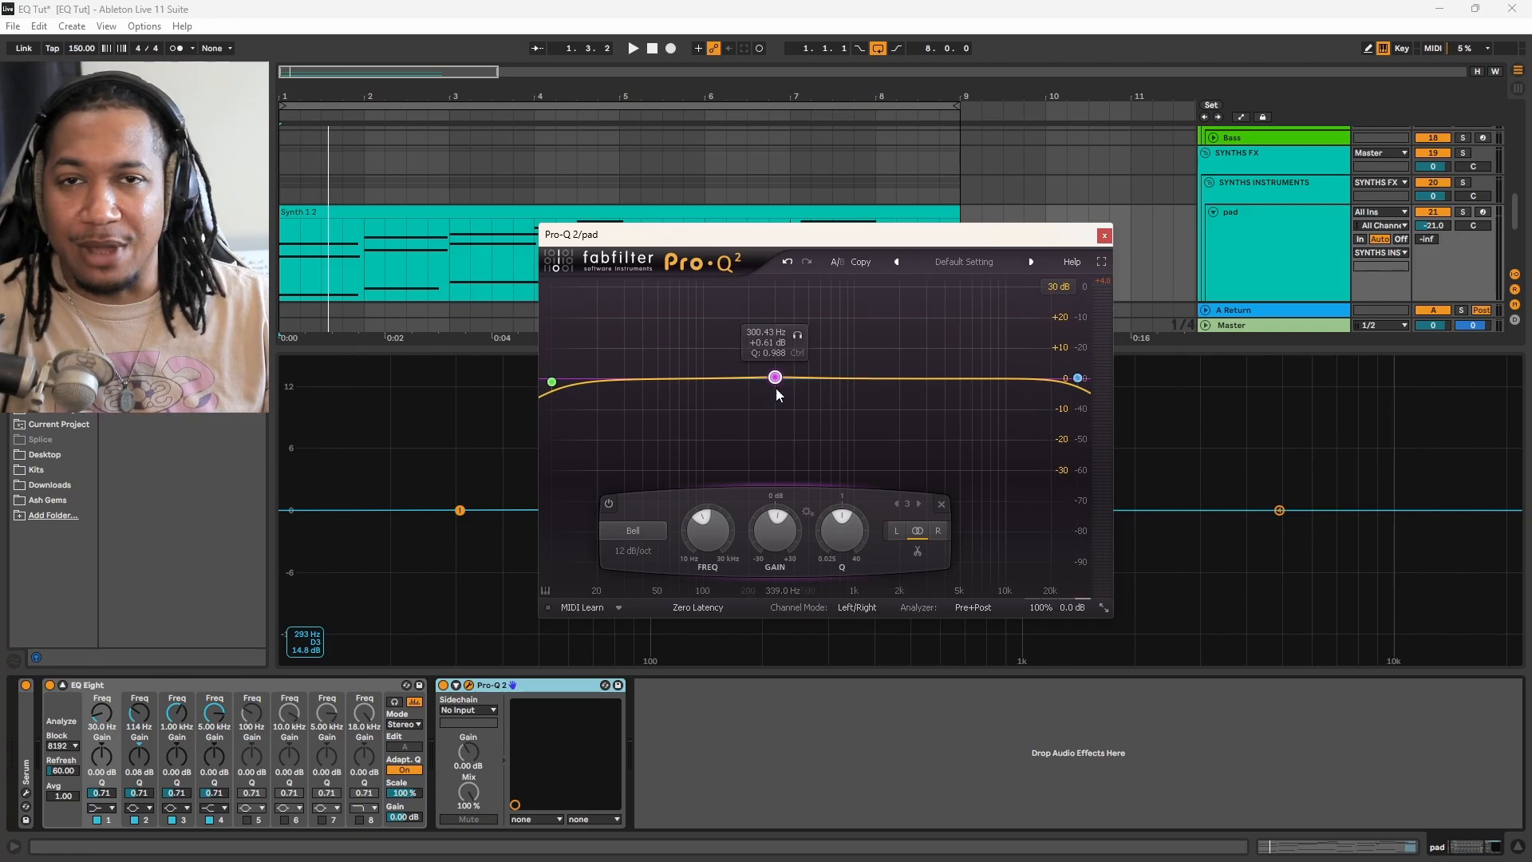
{"action": "left_click", "coordinate": [1104, 237]}
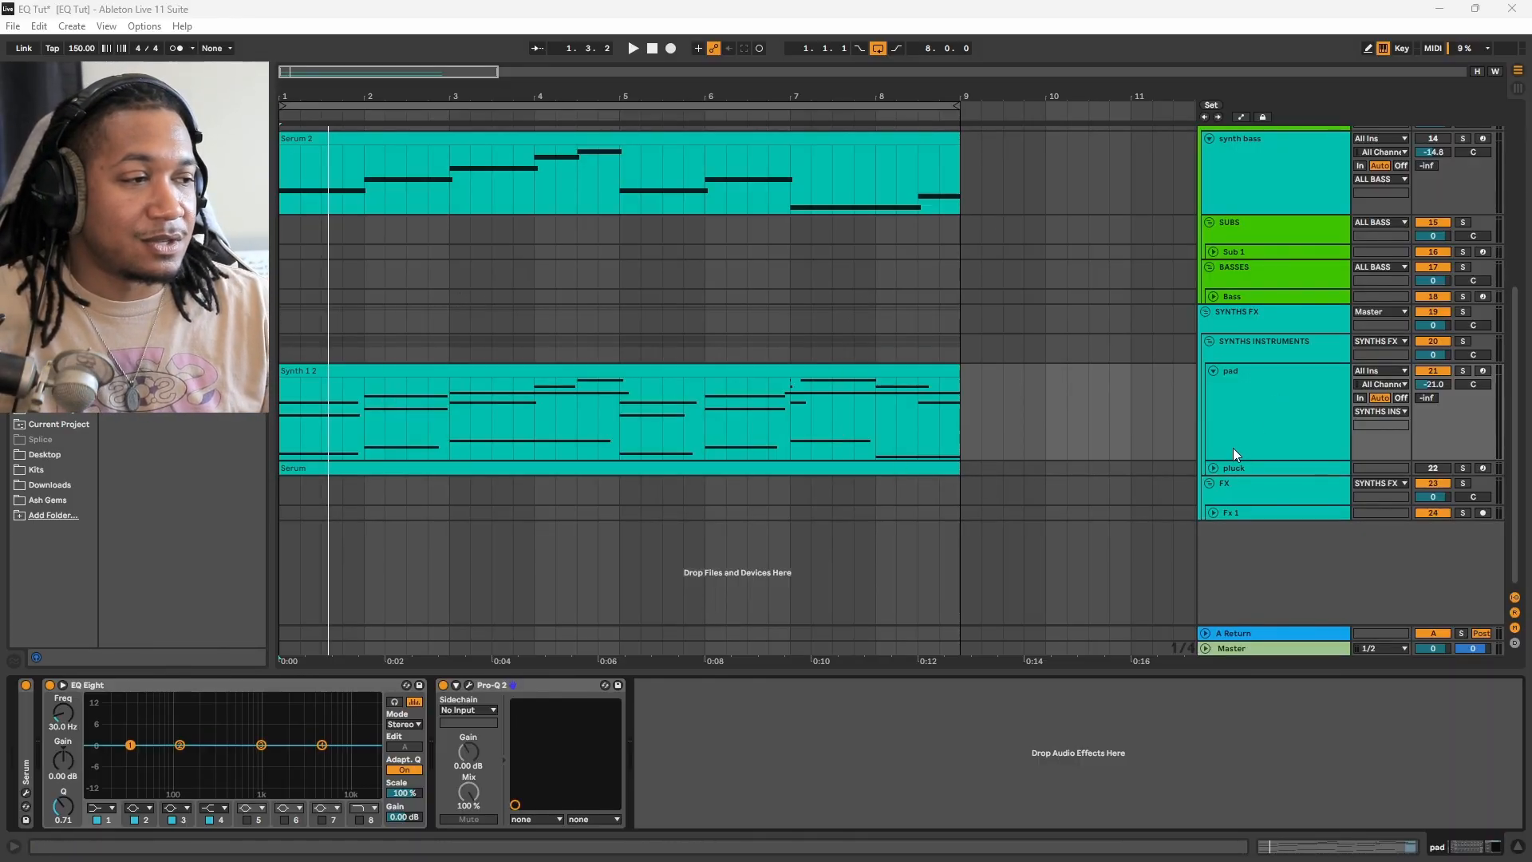
{"action": "left_click", "coordinate": [1213, 469]}
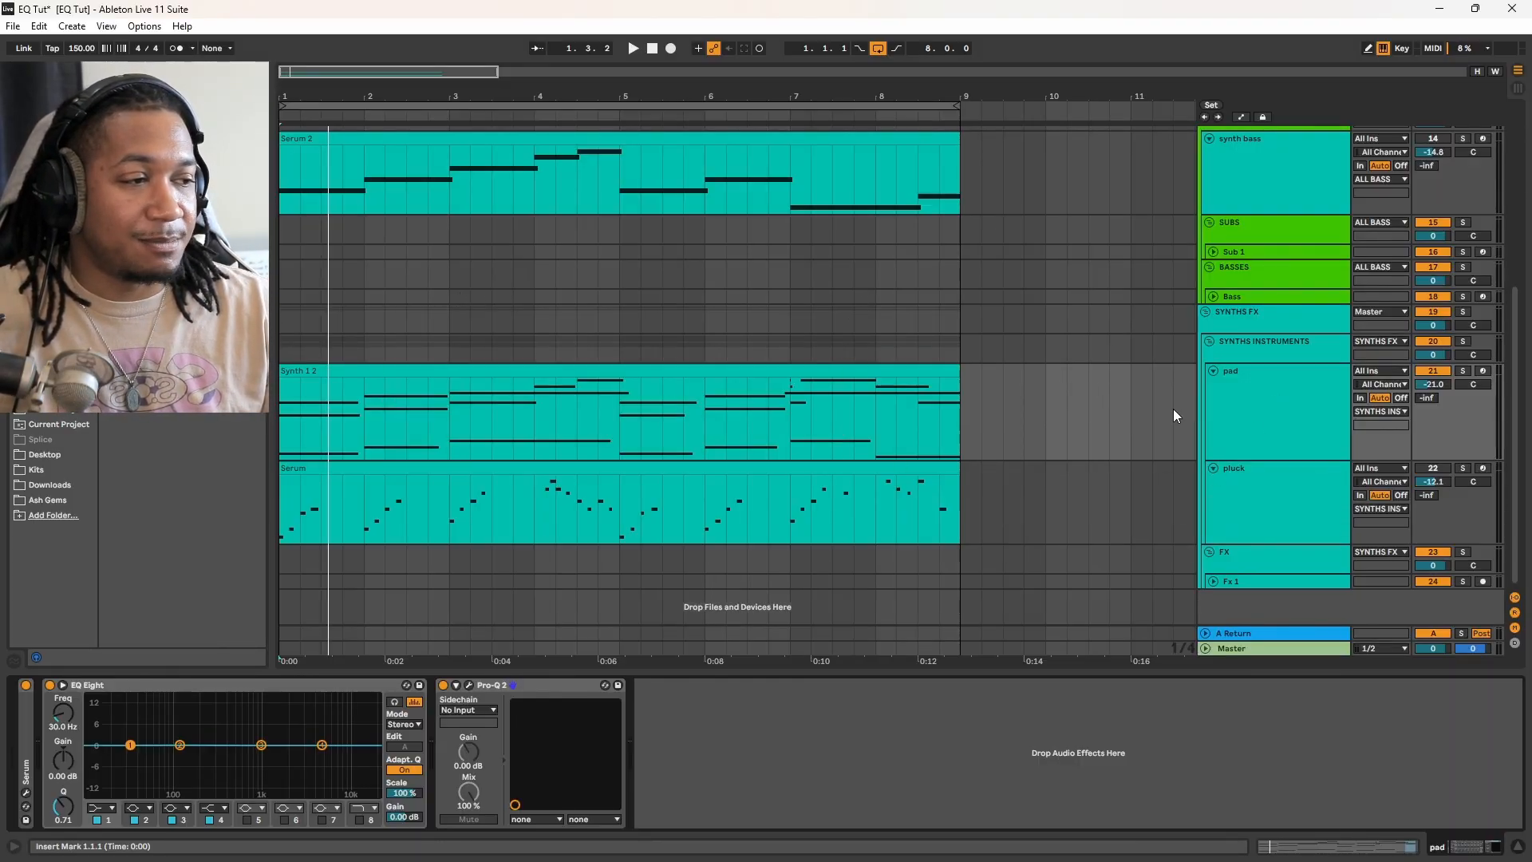
{"action": "left_click", "coordinate": [1242, 423]}
- Select the synth bass track and set its volume to -13.7 dB
{"action": "scroll", "coordinate": [1238, 419], "scroll_direction": "up", "scroll_amount": 1}
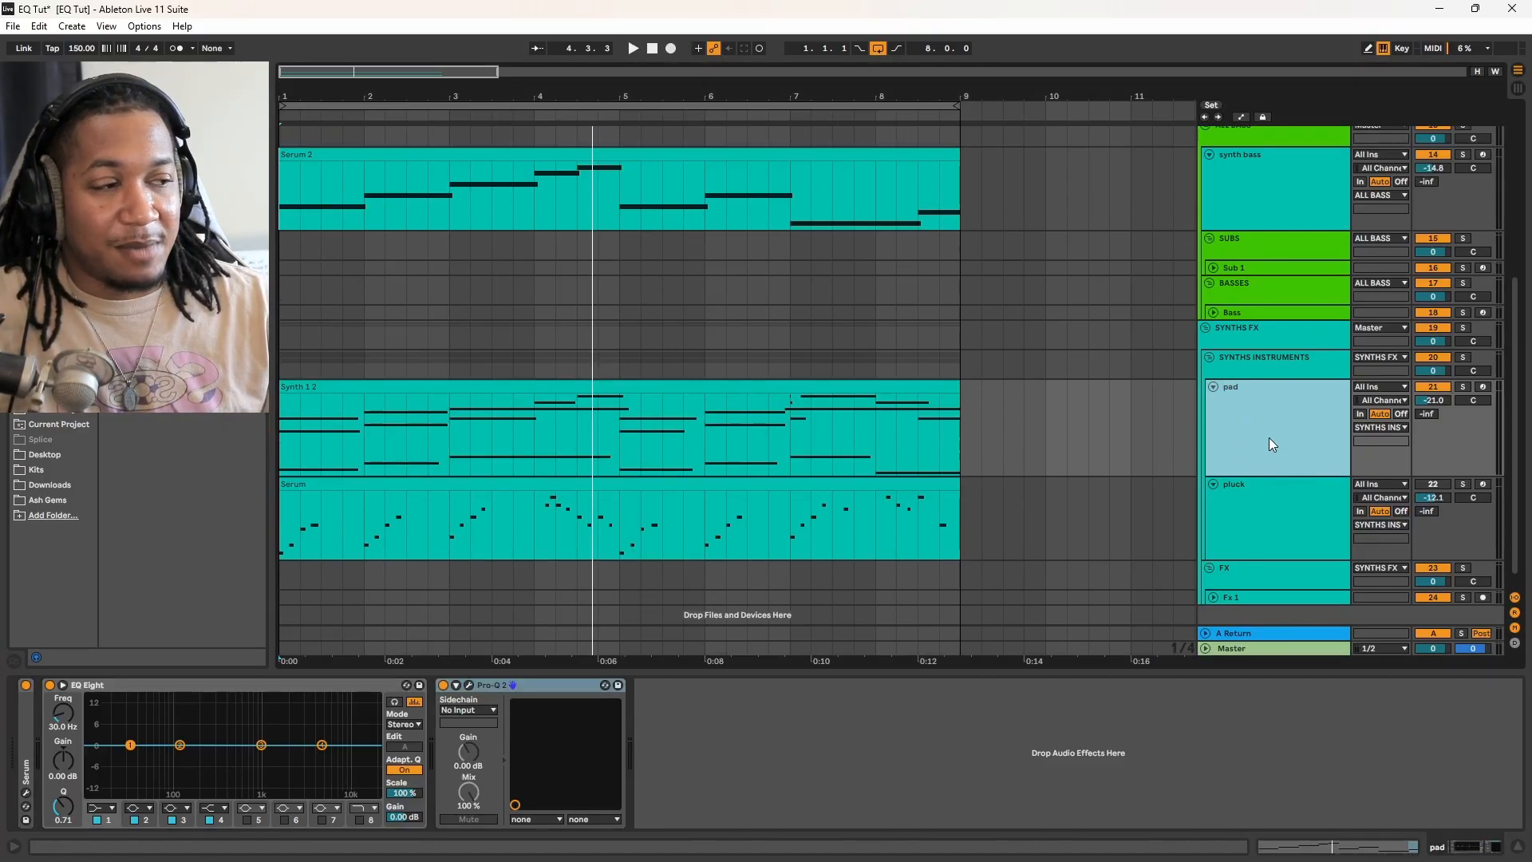
{"action": "scroll", "coordinate": [1266, 424], "scroll_direction": "up", "scroll_amount": 2}
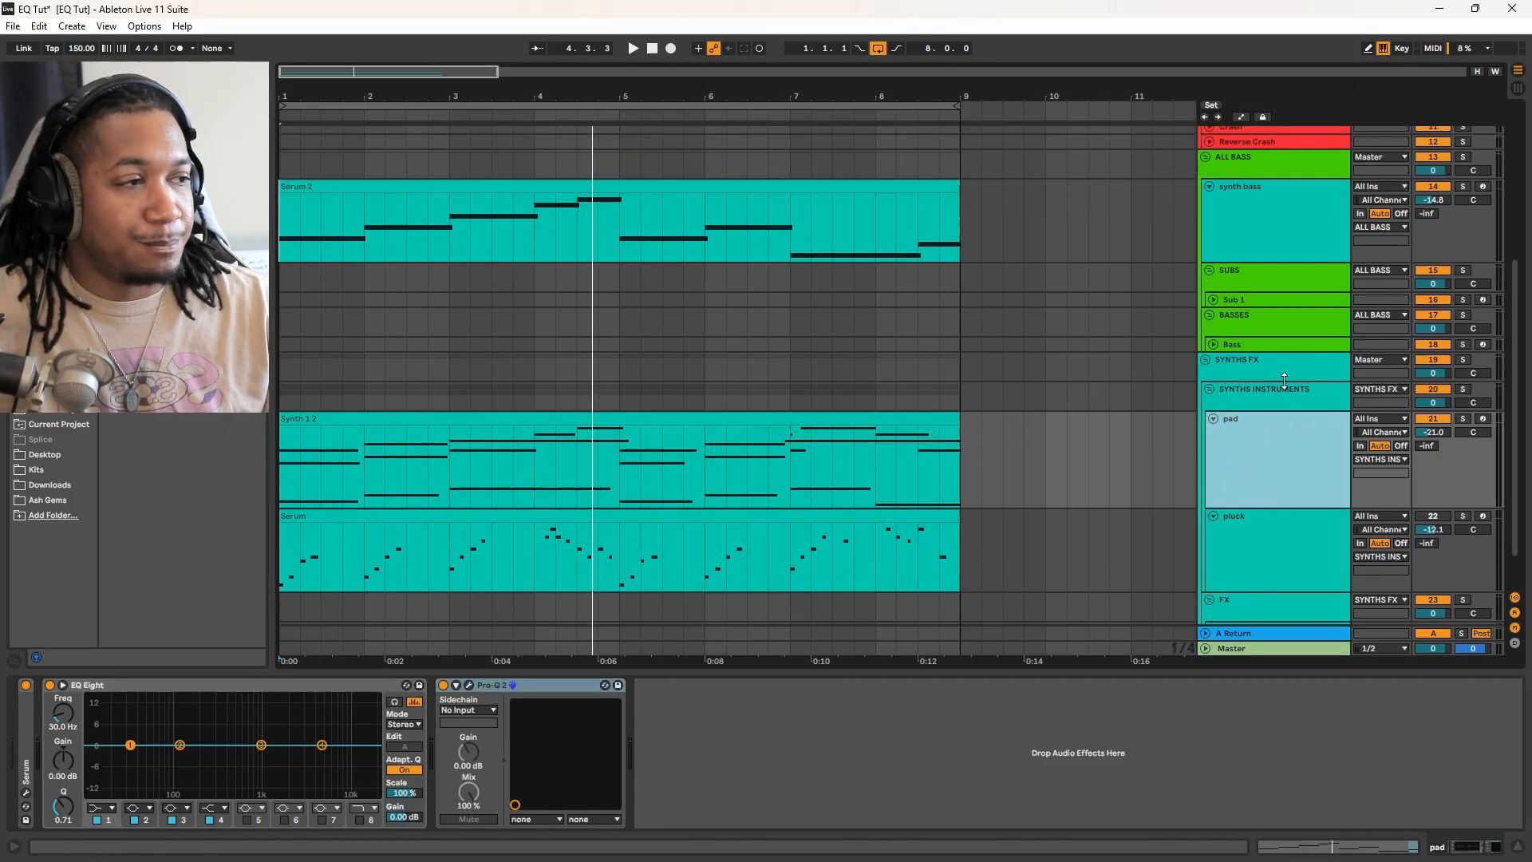
{"action": "left_click", "coordinate": [1245, 200]}
{"action": "left_click_drag", "start_coordinate": [1429, 199], "coordinate": [1429, 192]}
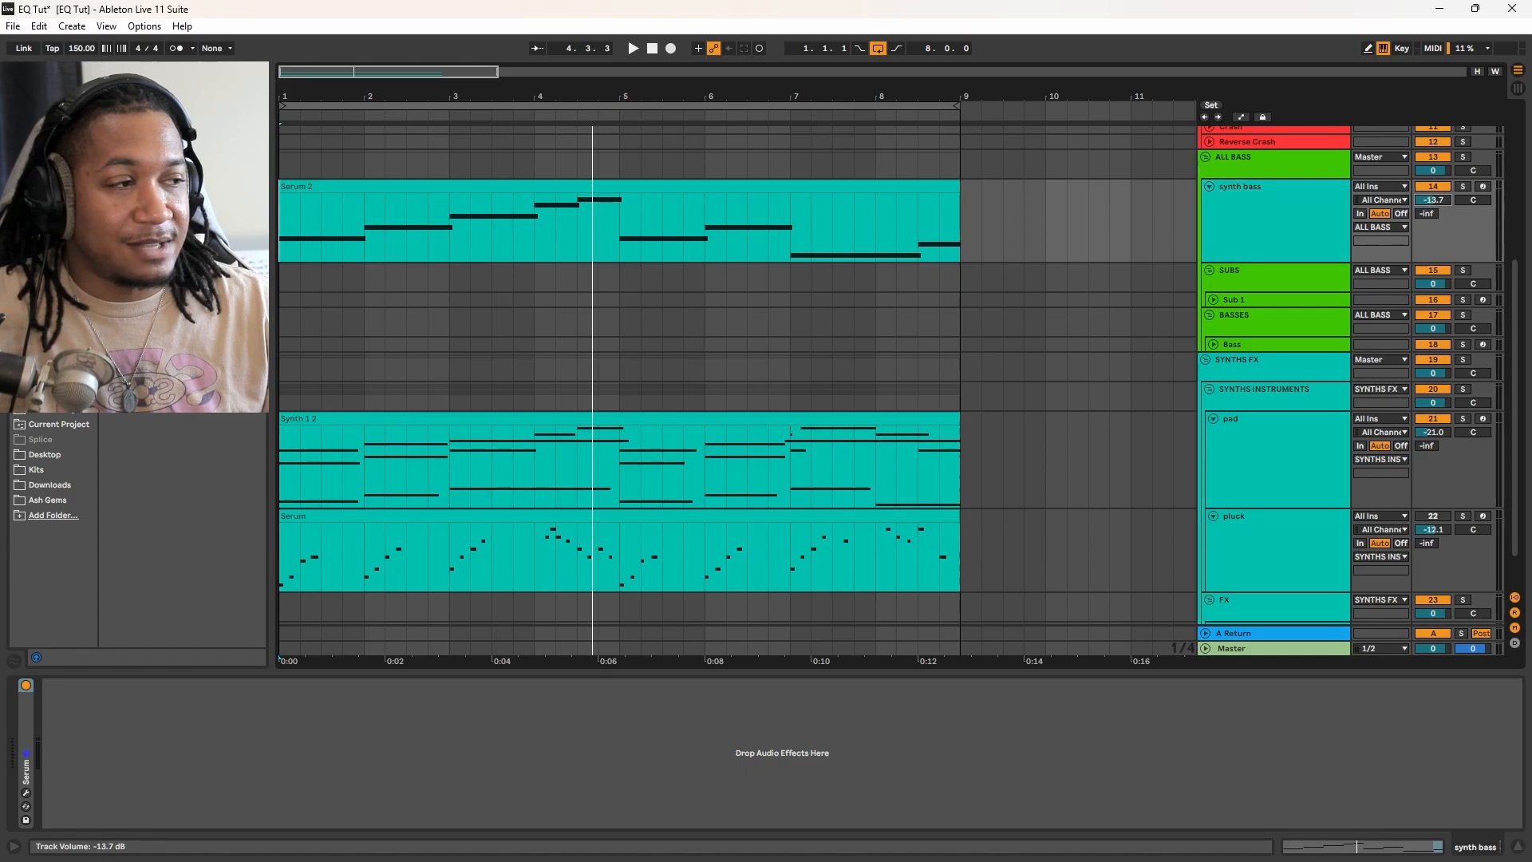
- Play the arrangement from bar 1 and fold the pluck track
{"action": "left_click", "coordinate": [284, 228]}
{"action": "key", "text": "space"}
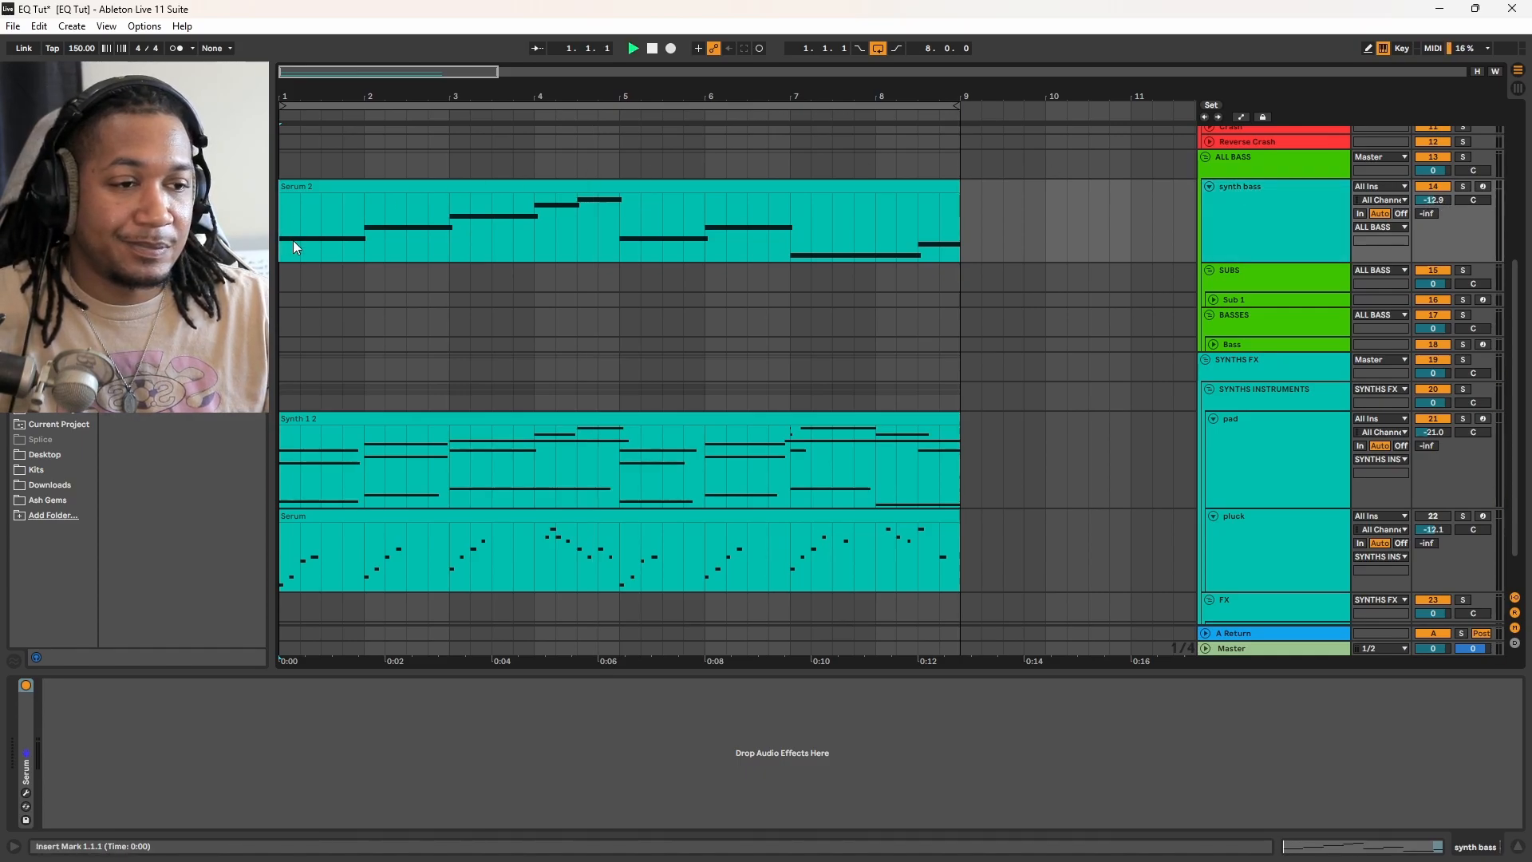
{"action": "left_click", "coordinate": [1213, 515]}
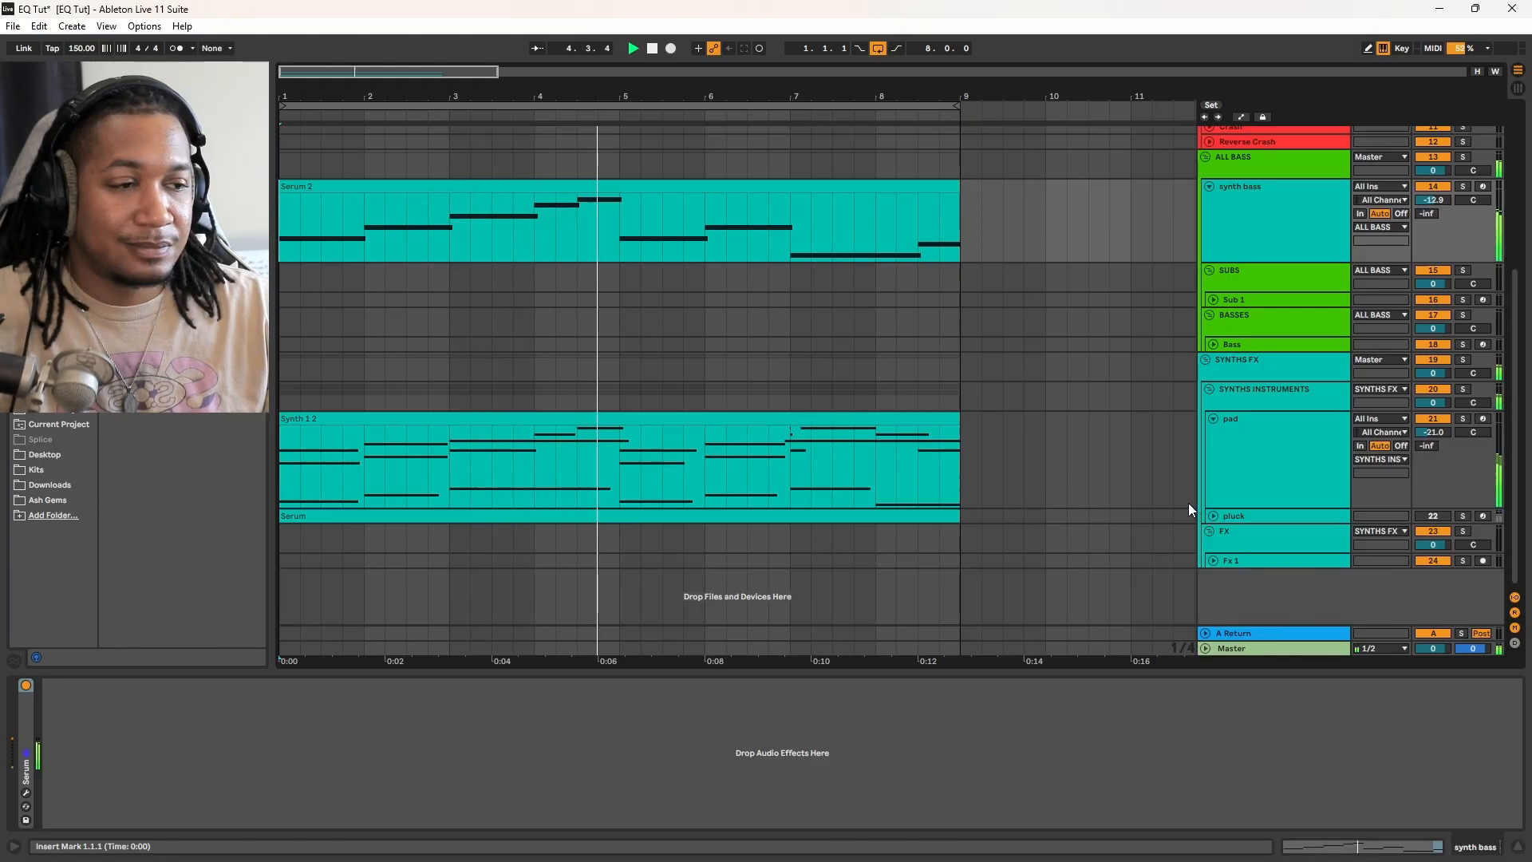
- Open the pad track's Pro-Q 2 and move its bell band to about 176 Hz and -0.4 dB
{"action": "left_click", "coordinate": [1235, 448]}
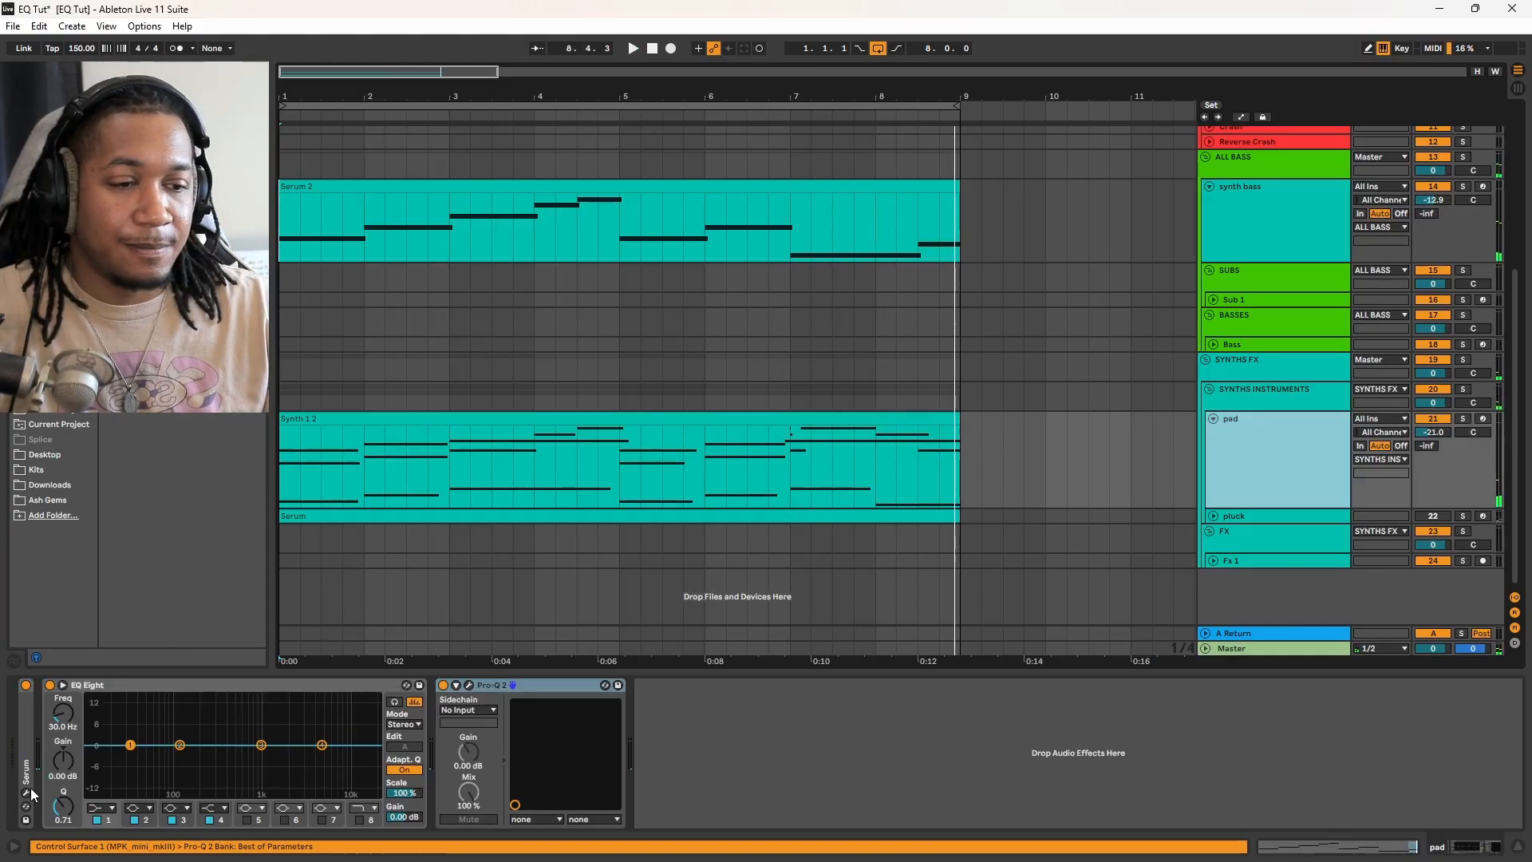
{"action": "left_click", "coordinate": [469, 685]}
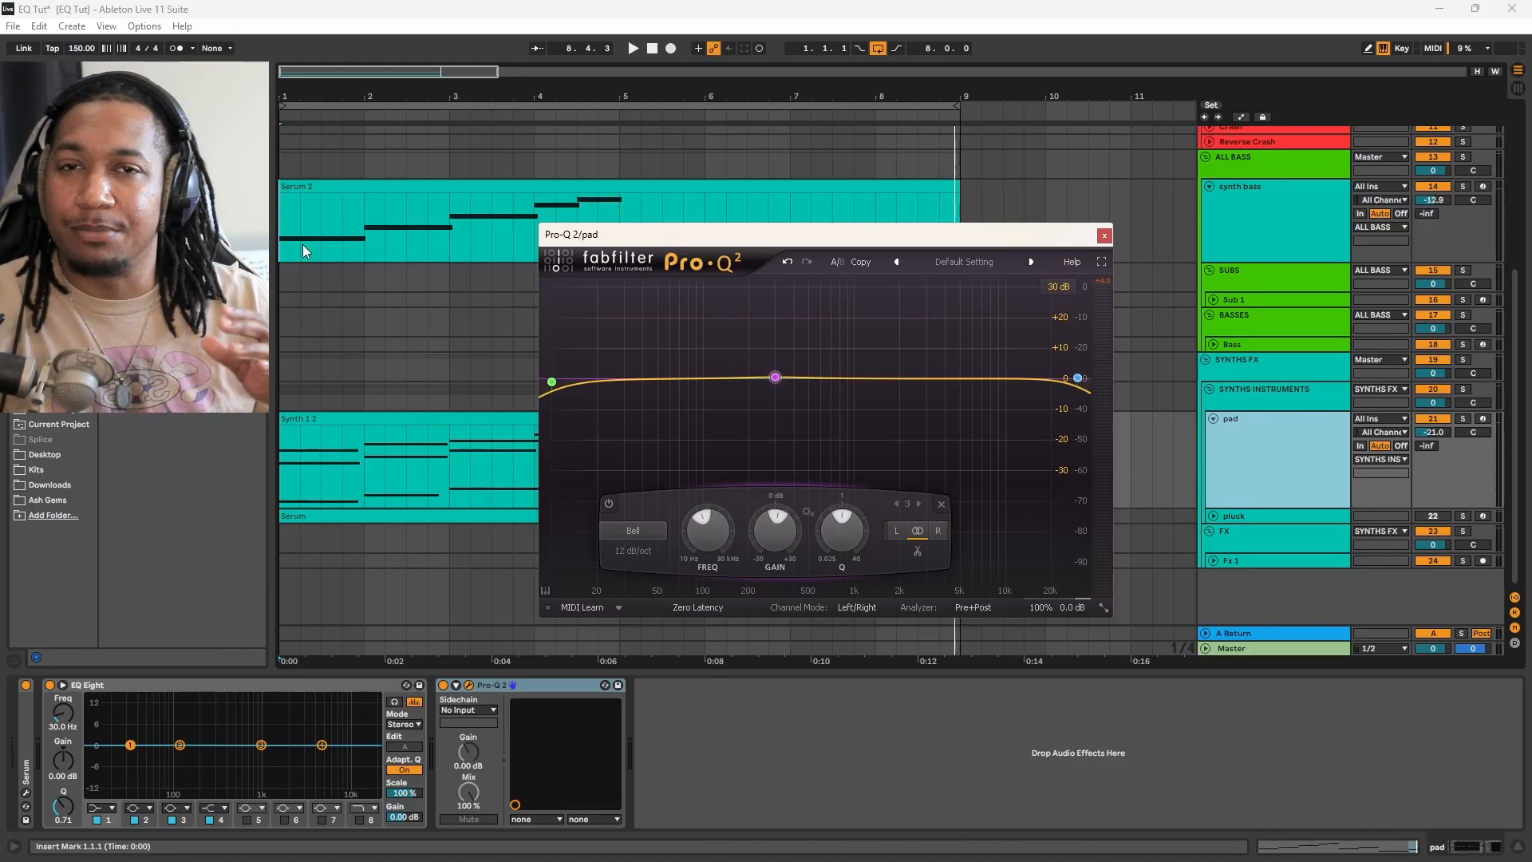
{"action": "mouse_move", "coordinate": [778, 383]}
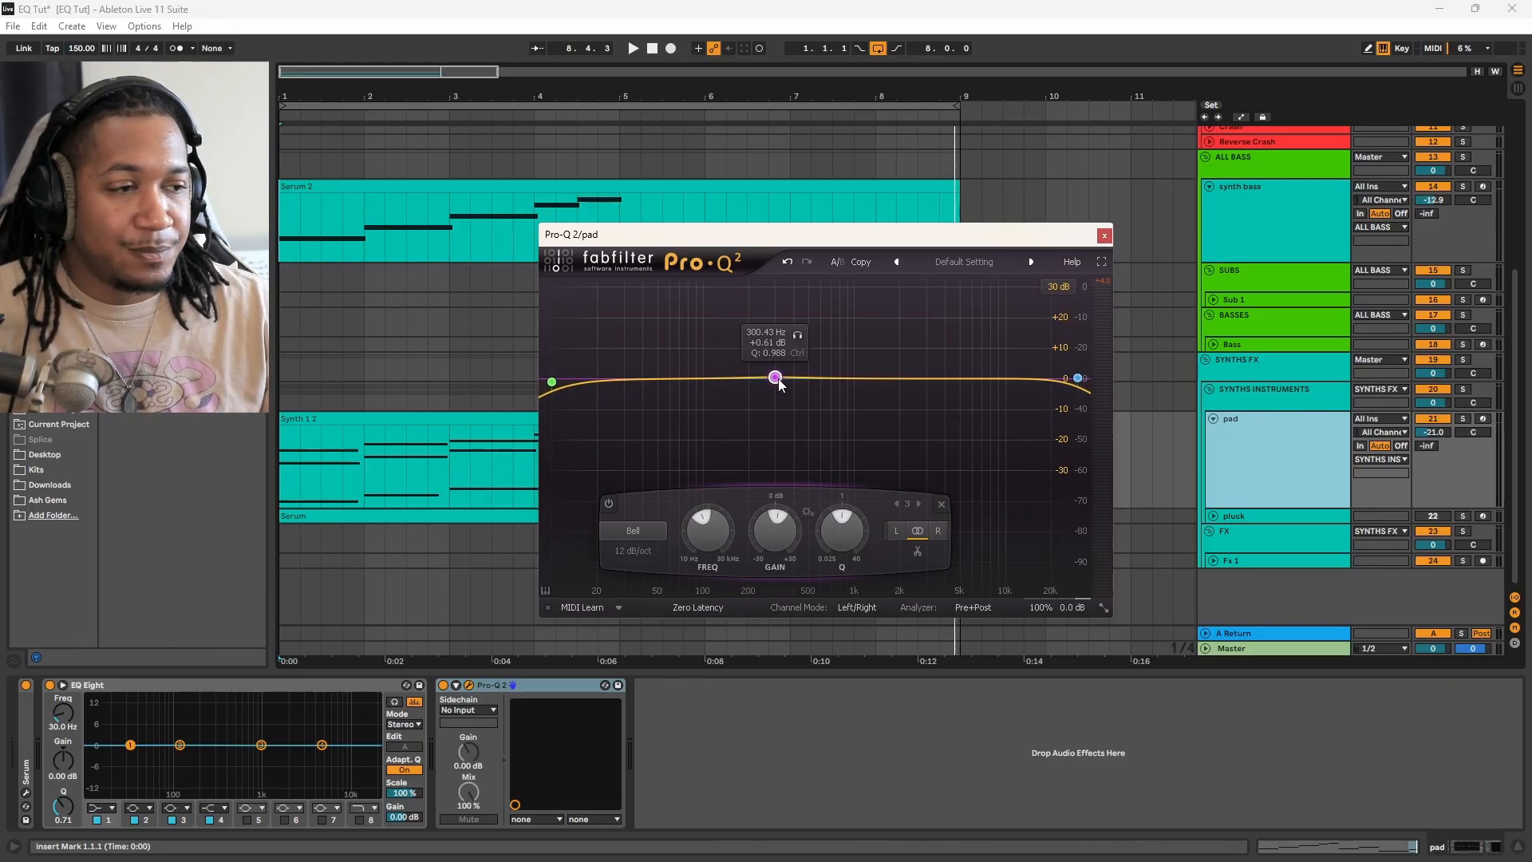
{"action": "left_click_drag", "start_coordinate": [774, 378], "coordinate": [740, 380]}
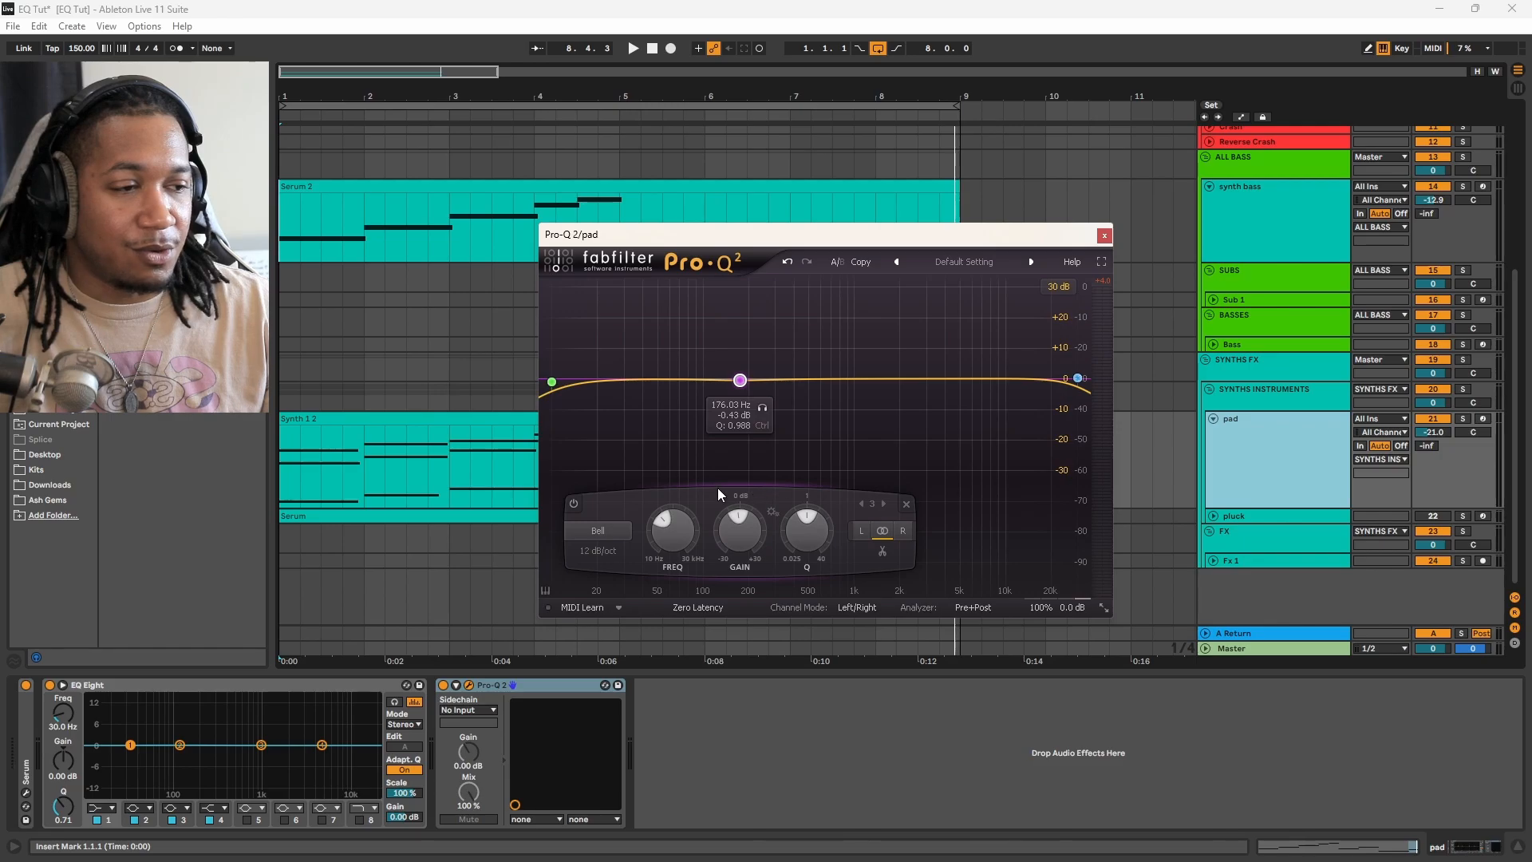
- Play from bar 1 and raise the pad's low cut band to about 23 Hz with a Q of about 0.68
{"action": "left_click", "coordinate": [286, 466]}
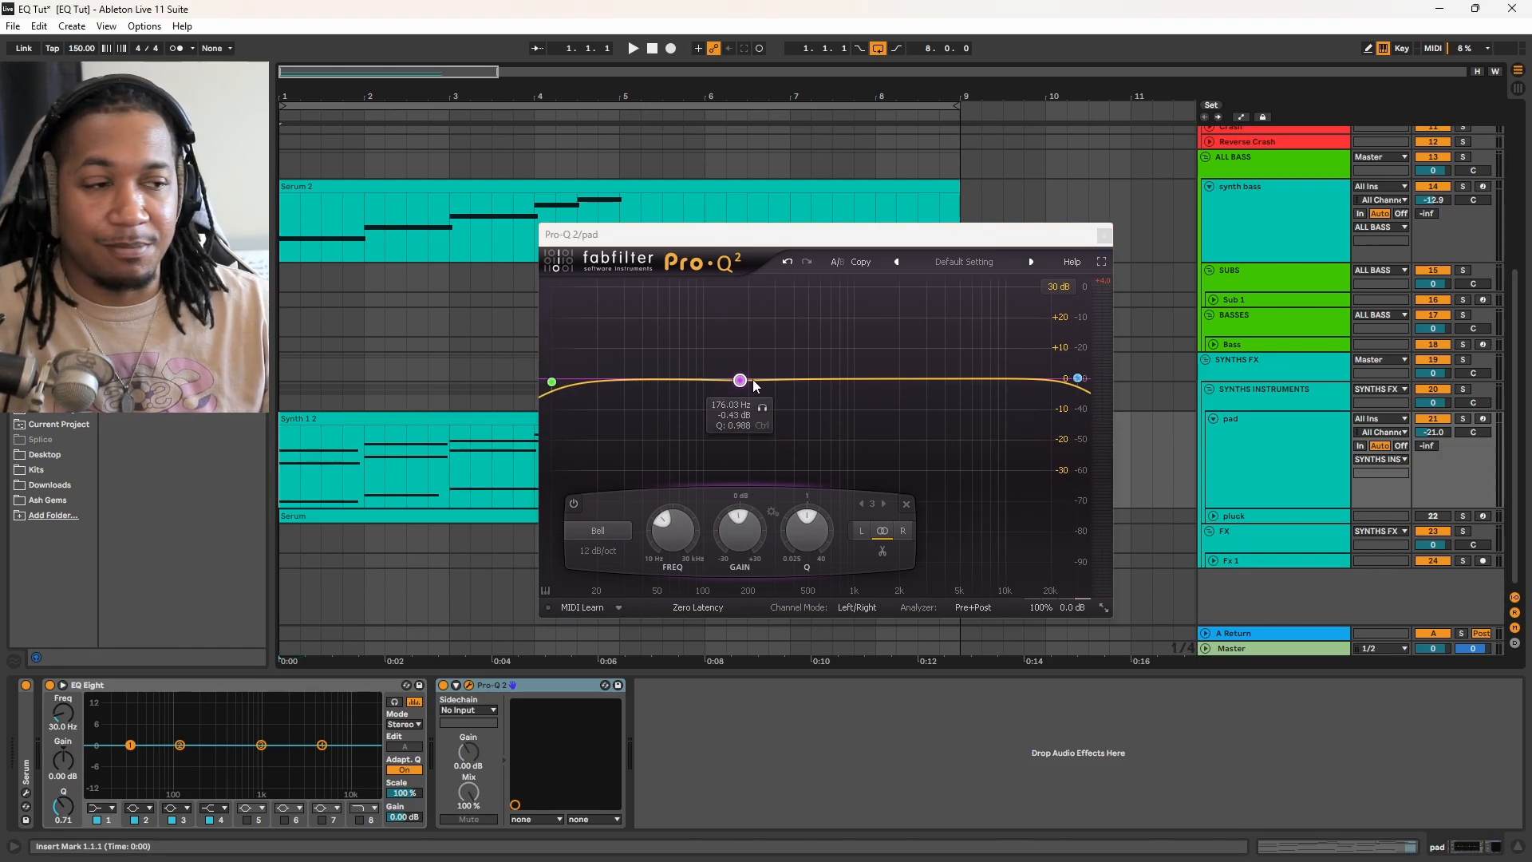
{"action": "key", "text": "space"}
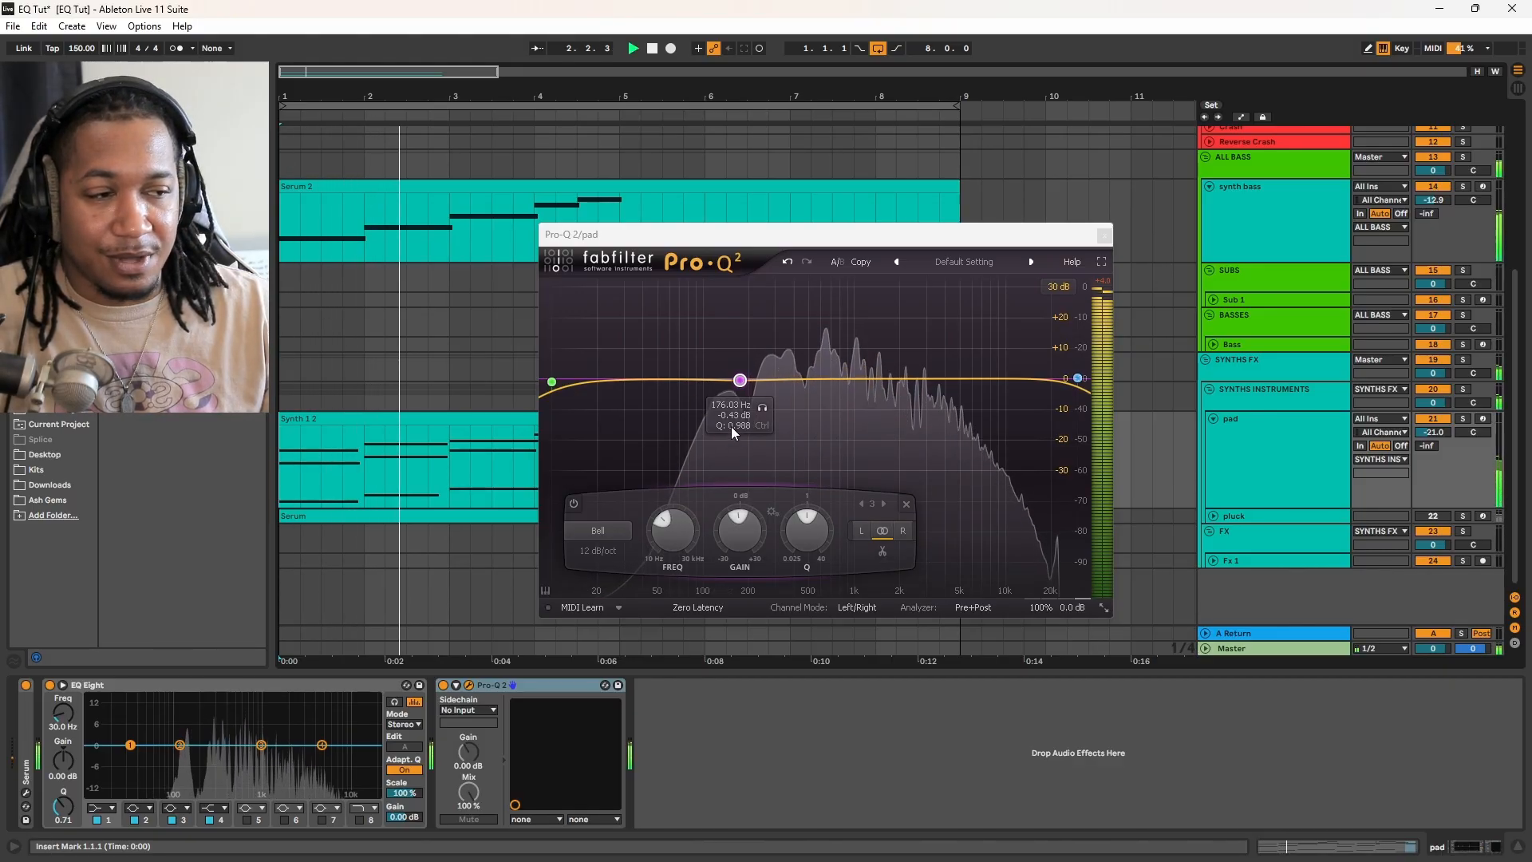
{"action": "key", "text": "Delete"}
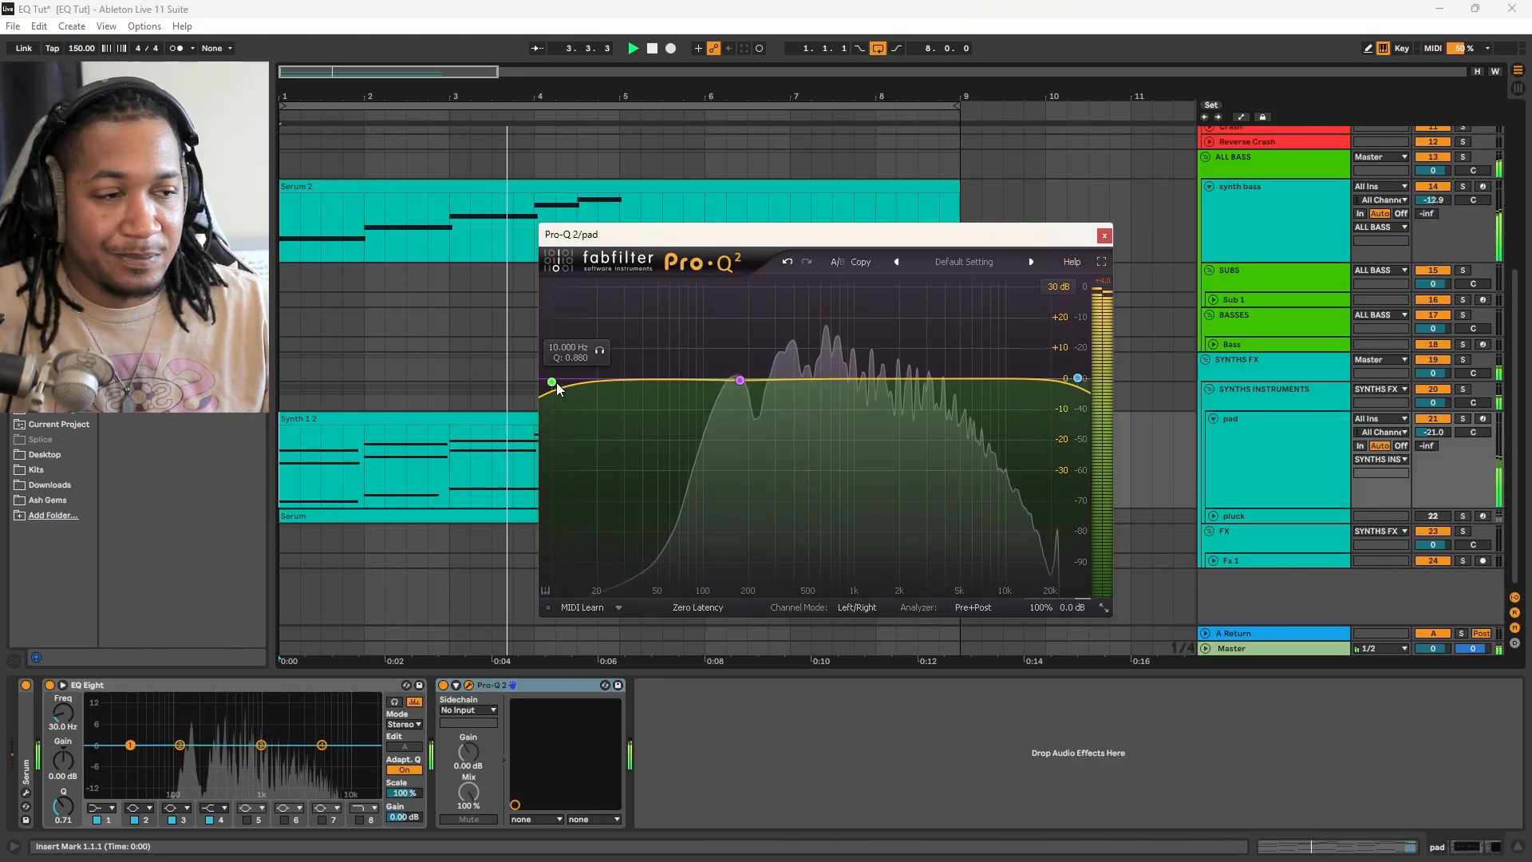
{"action": "left_click_drag", "start_coordinate": [552, 382], "coordinate": [619, 473]}
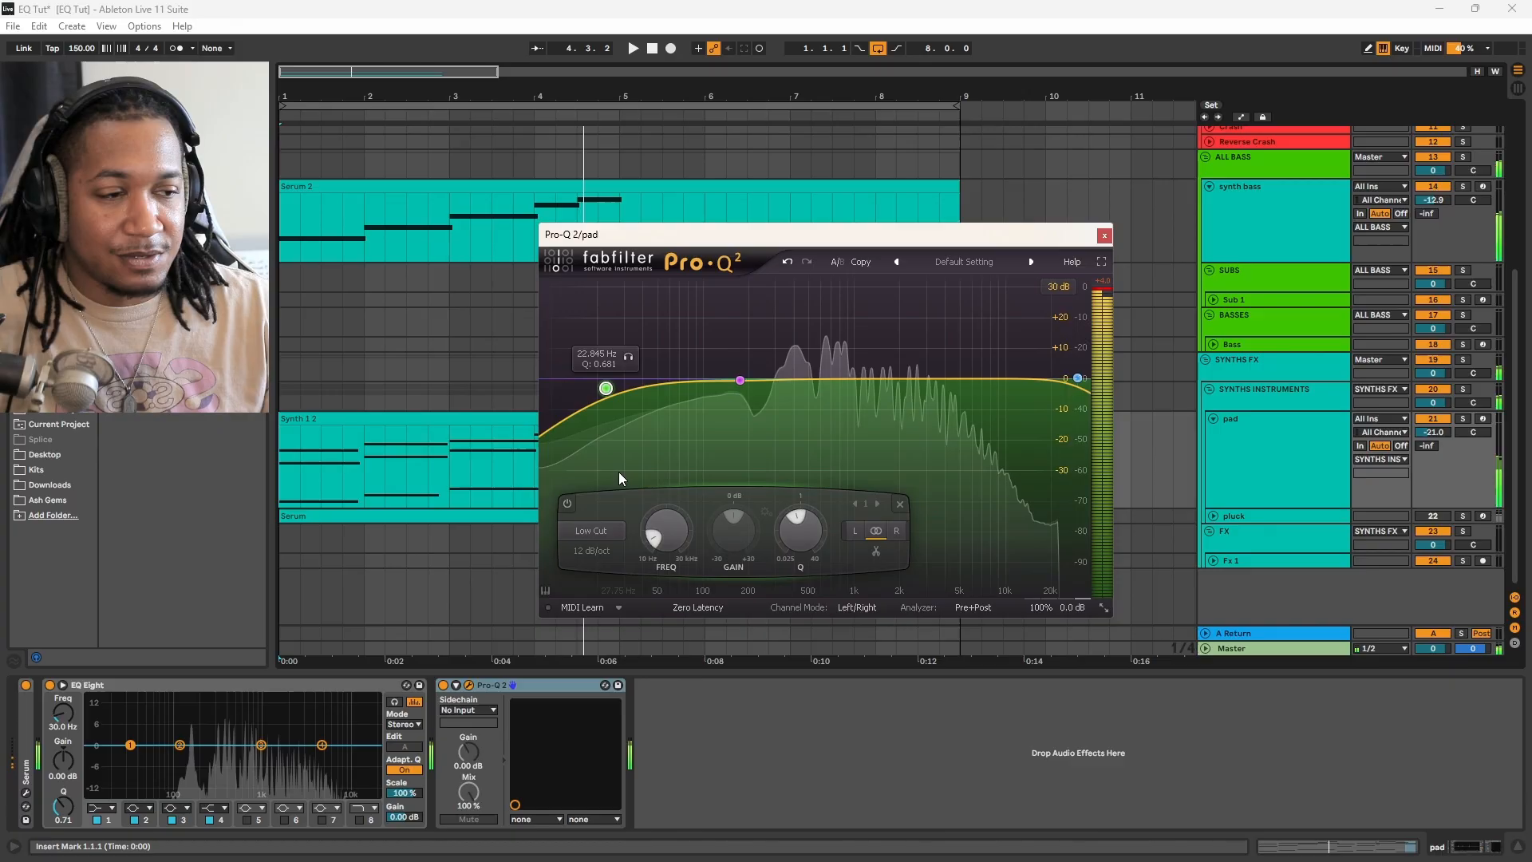
- Keep the band's shape as Low Cut and set its slope to 30 dB/oct
{"action": "left_click", "coordinate": [592, 531]}
{"action": "left_click", "coordinate": [604, 594]}
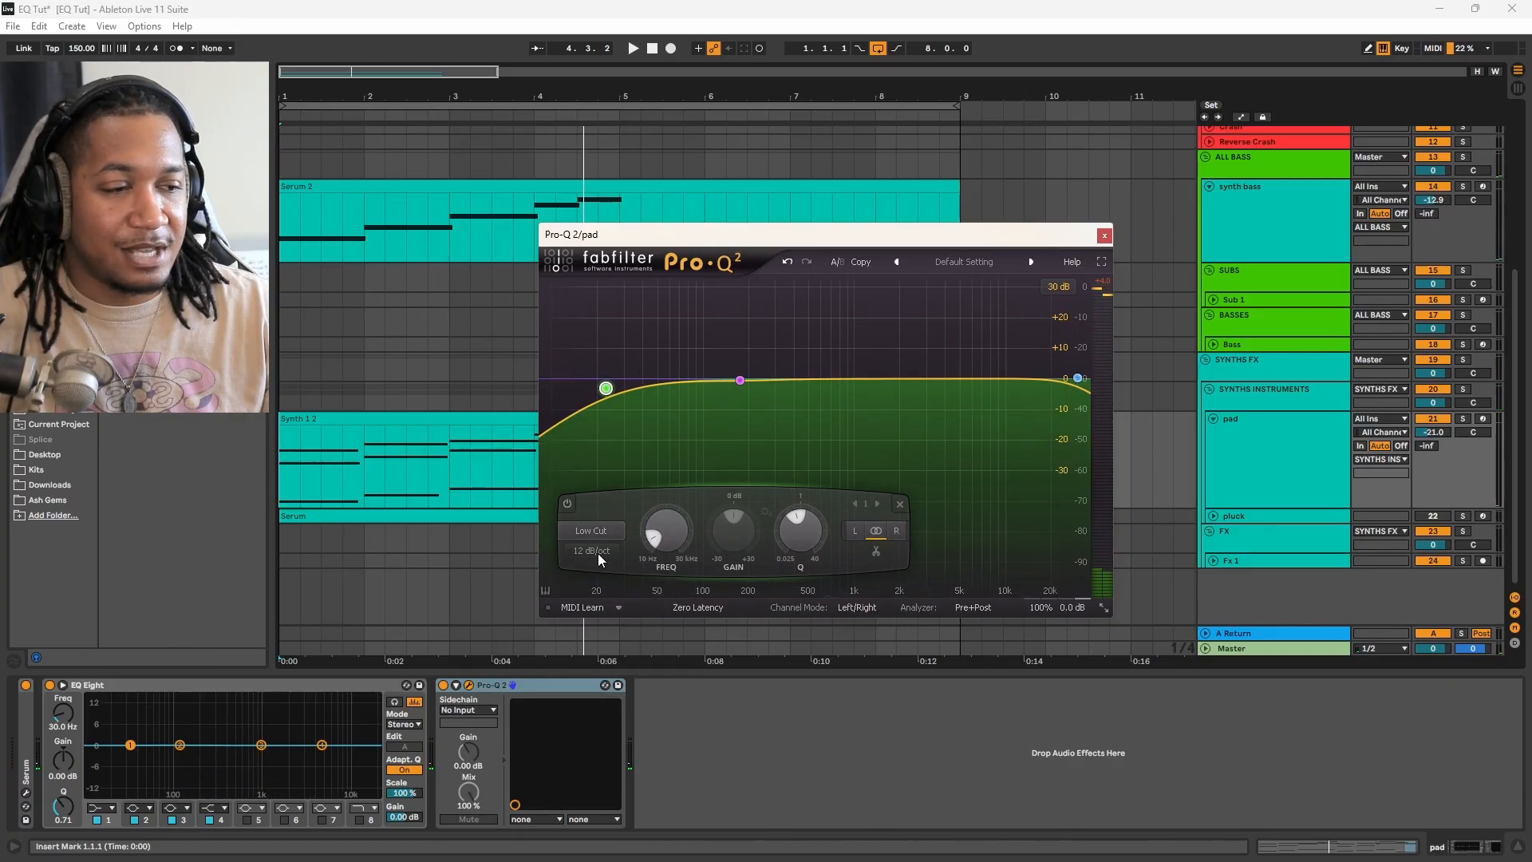
{"action": "left_click", "coordinate": [592, 550]}
{"action": "left_click", "coordinate": [613, 640]}
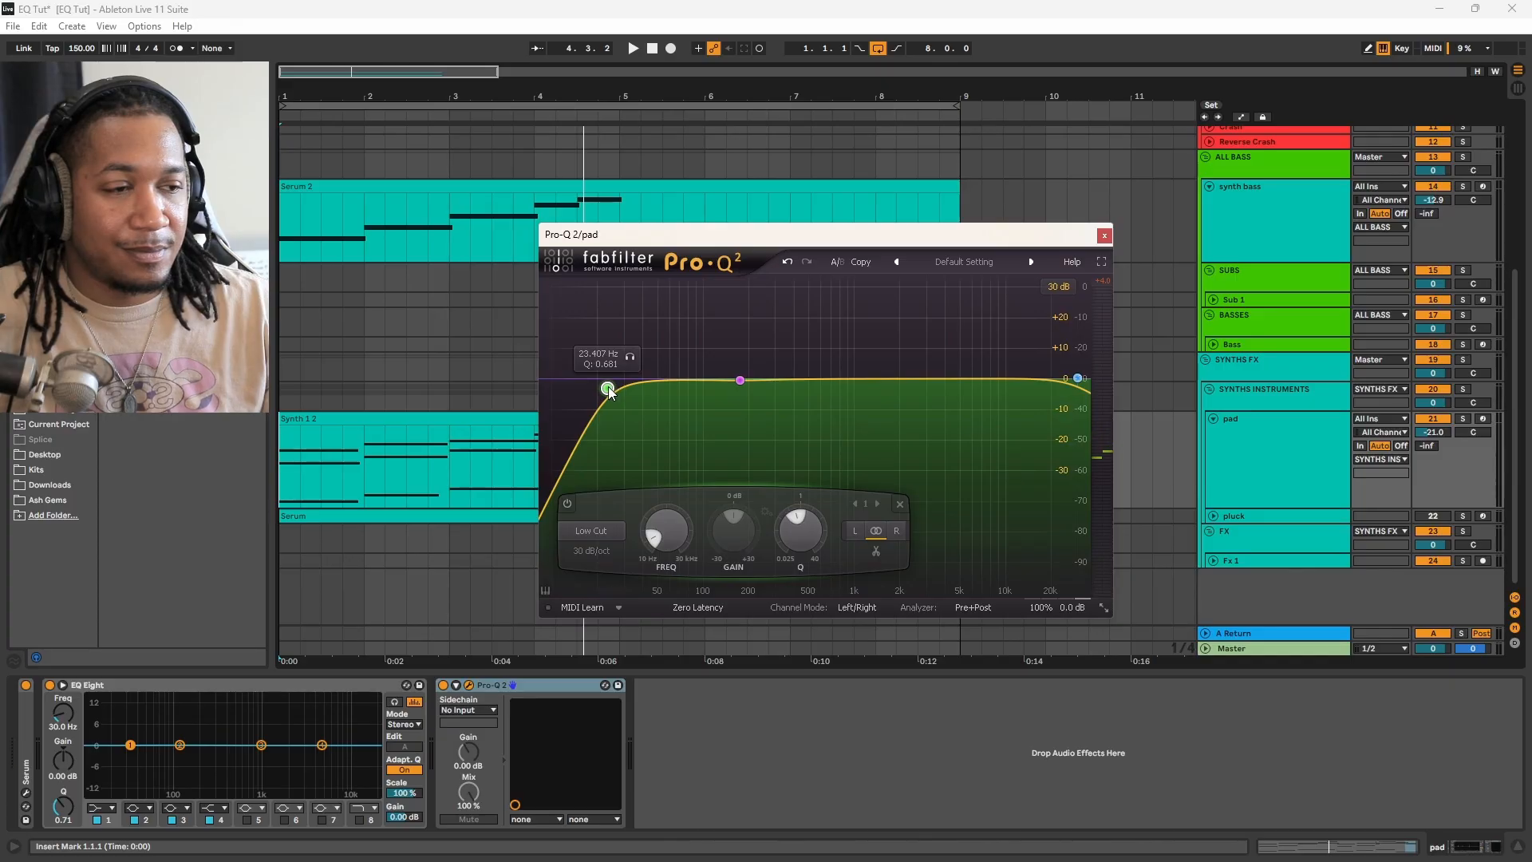
- Raise the pad's low cut to about 443 Hz with a Q of about 0.94 and audition it in playback
{"action": "left_click_drag", "start_coordinate": [609, 391], "coordinate": [803, 385]}
{"action": "key", "text": "space"}
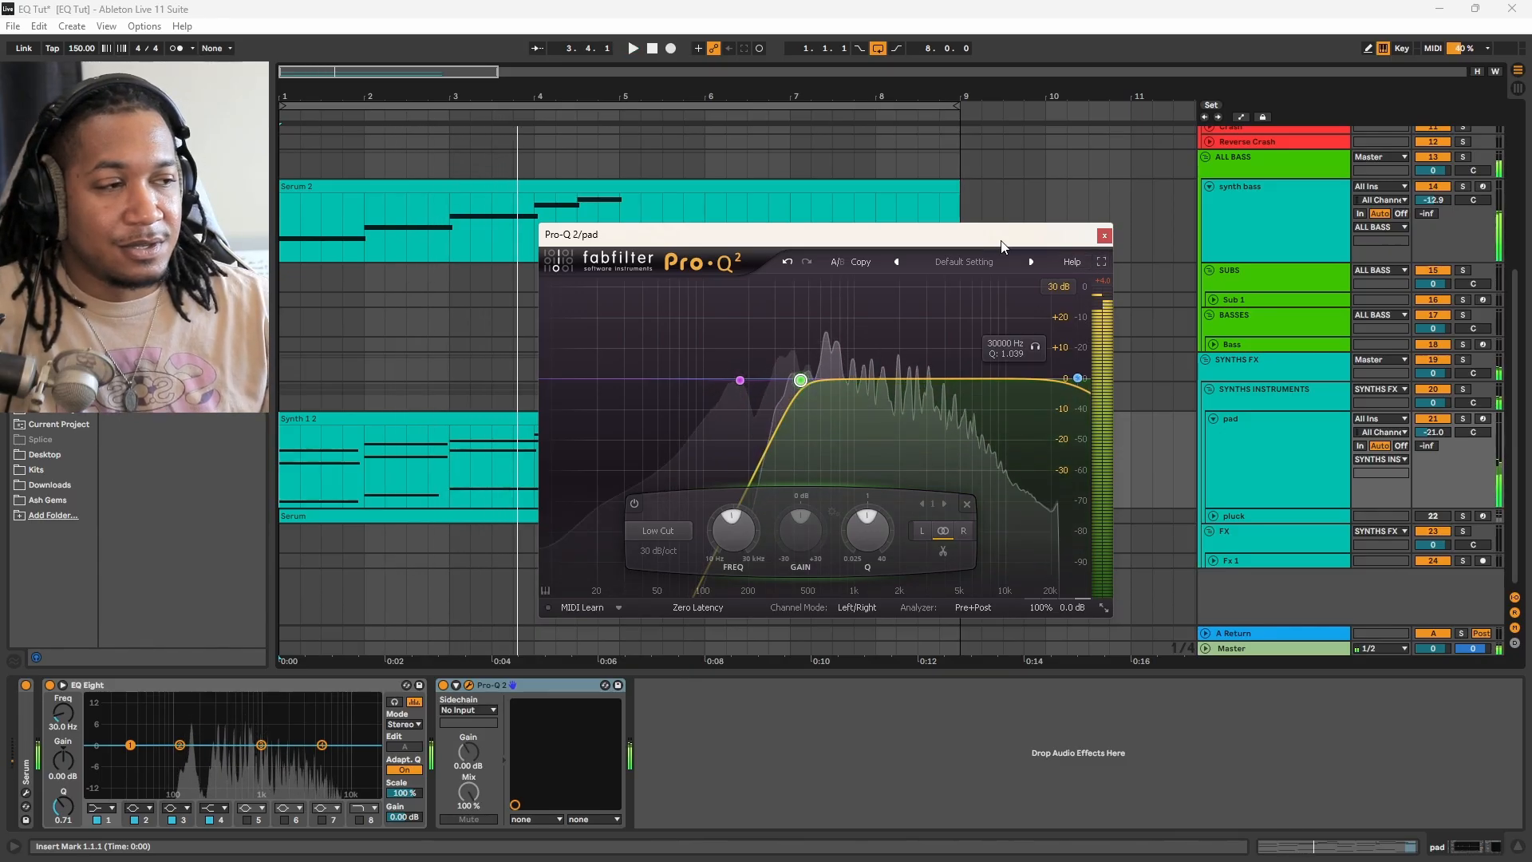
{"action": "key", "text": "space"}
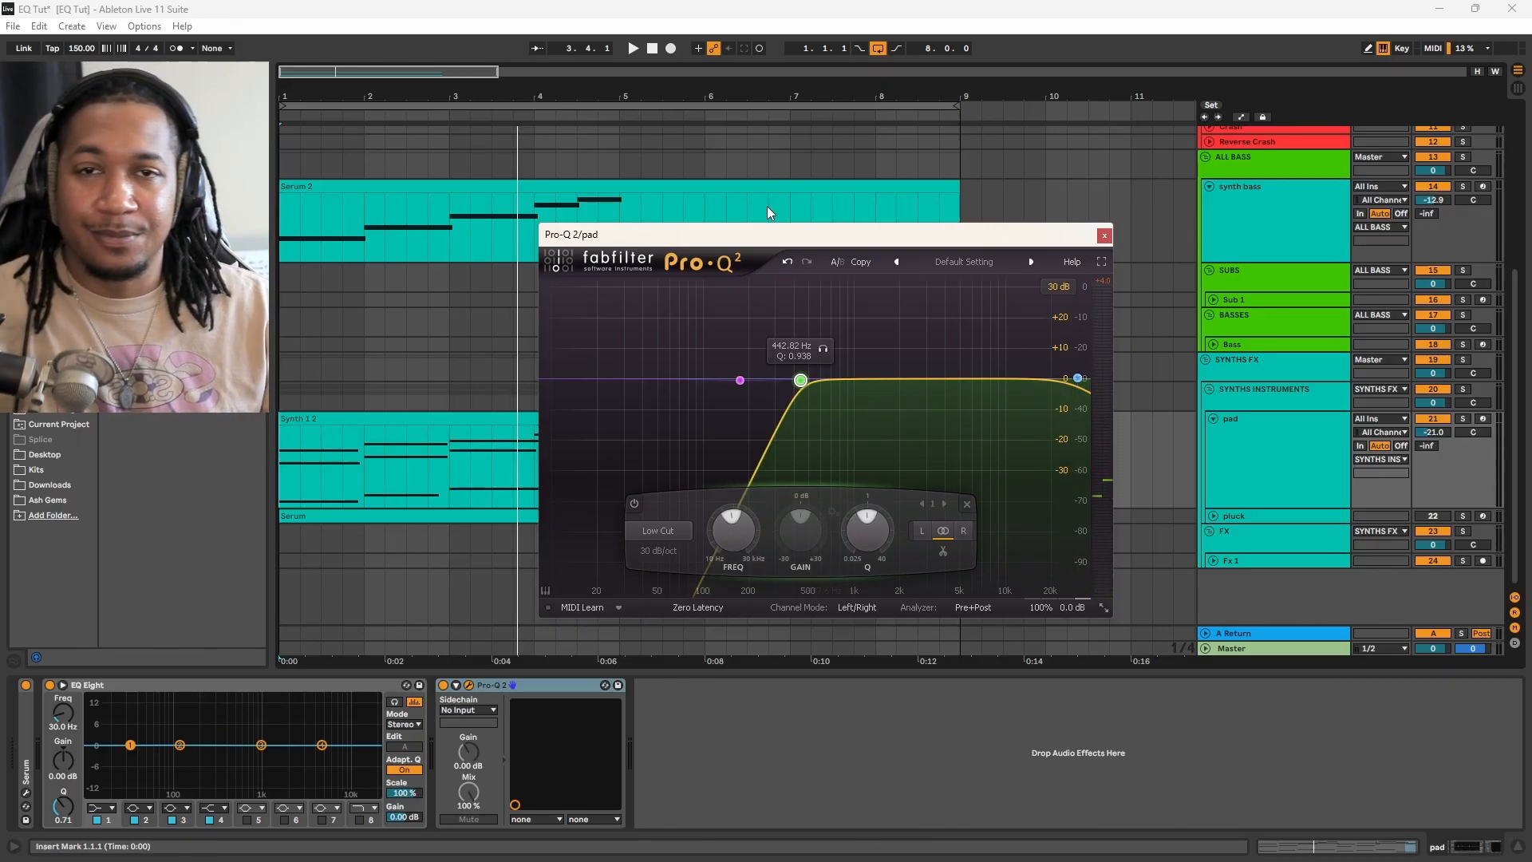
- Close the pad's Pro-Q 2 and add a new Pro-Q 2 to the synth bass track
{"action": "left_click", "coordinate": [1104, 235]}
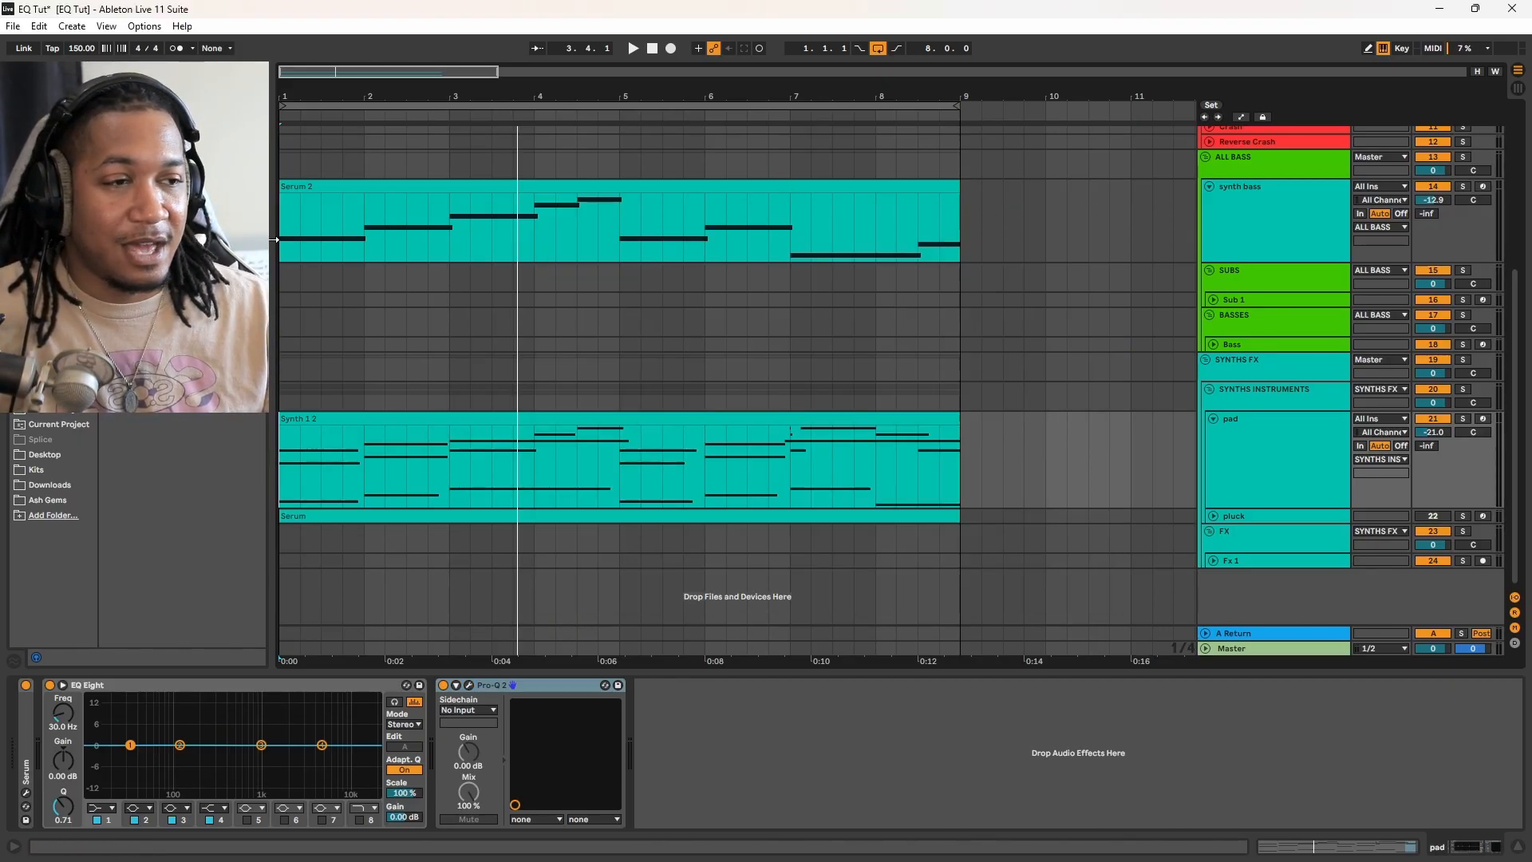
{"action": "left_click", "coordinate": [285, 228]}
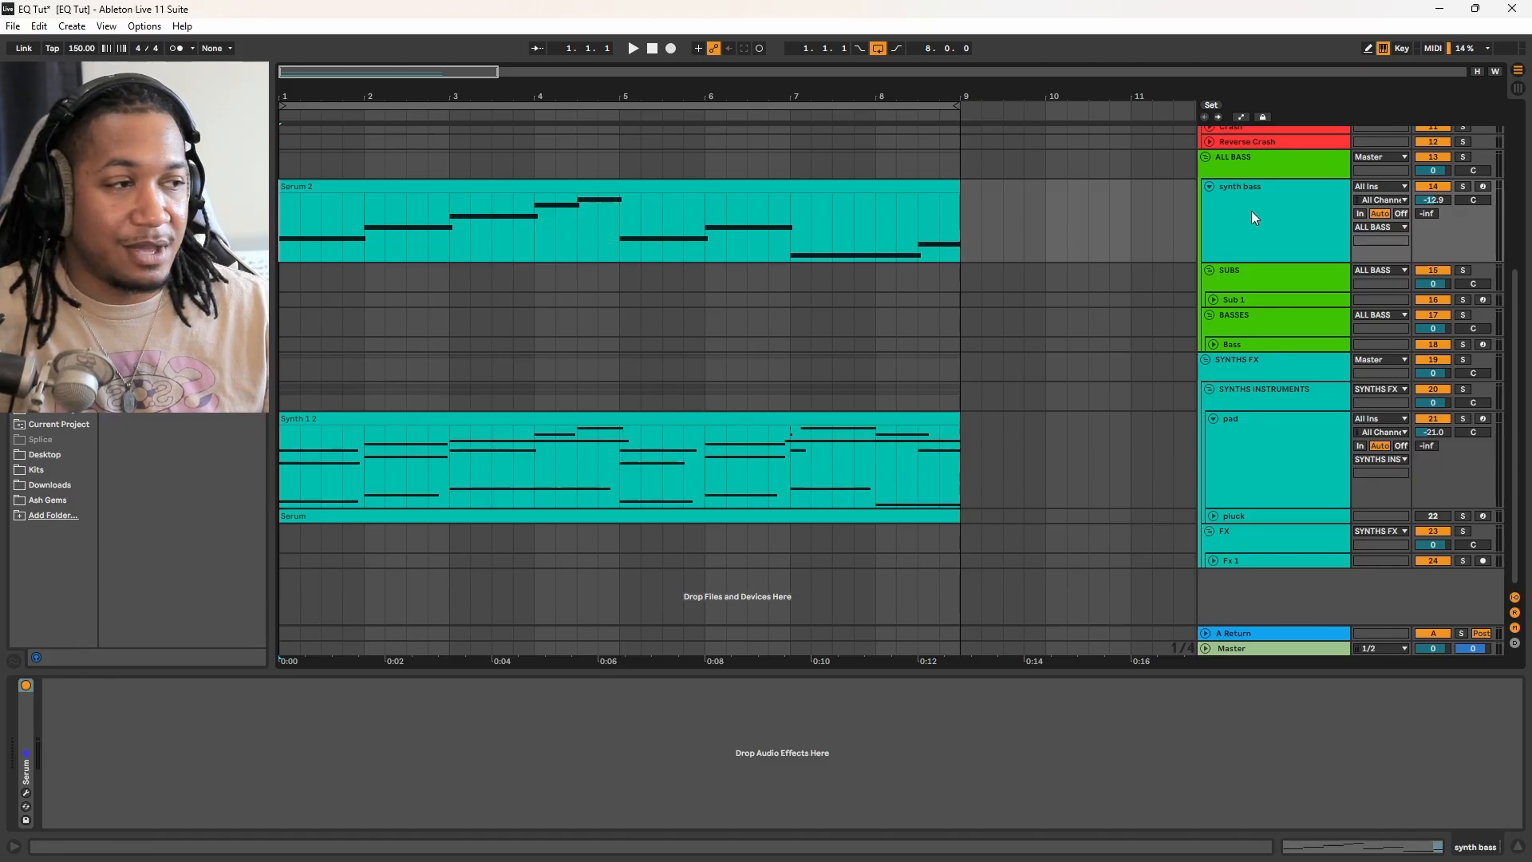
{"action": "left_click_drag", "start_coordinate": [176, 239], "coordinate": [576, 715]}
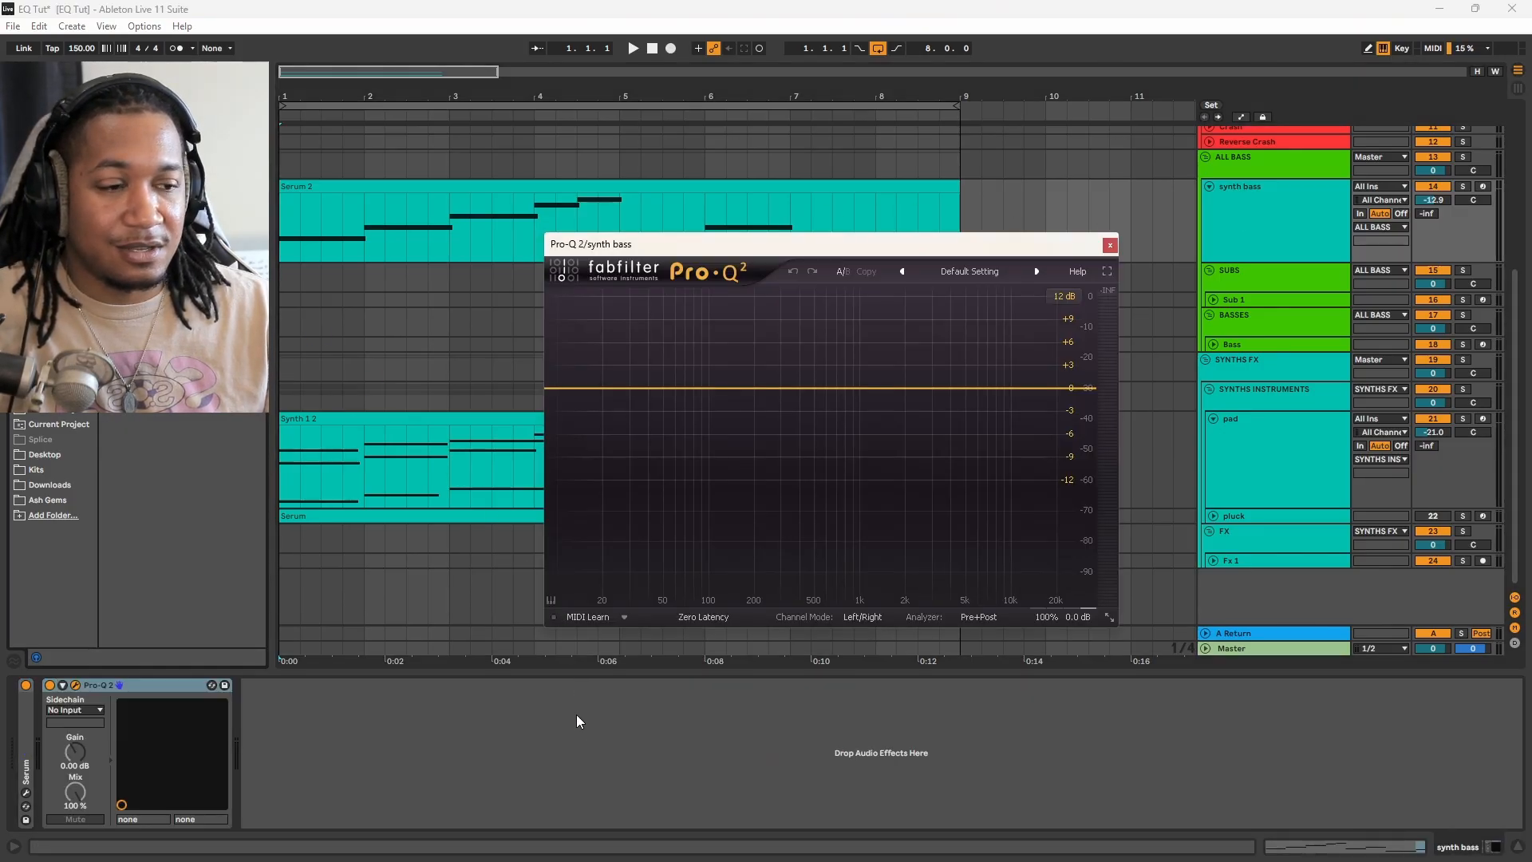
- Audition the synth bass and add a bell band at about 79 Hz with a gain of about -0.1 dB
{"action": "key", "text": "space"}
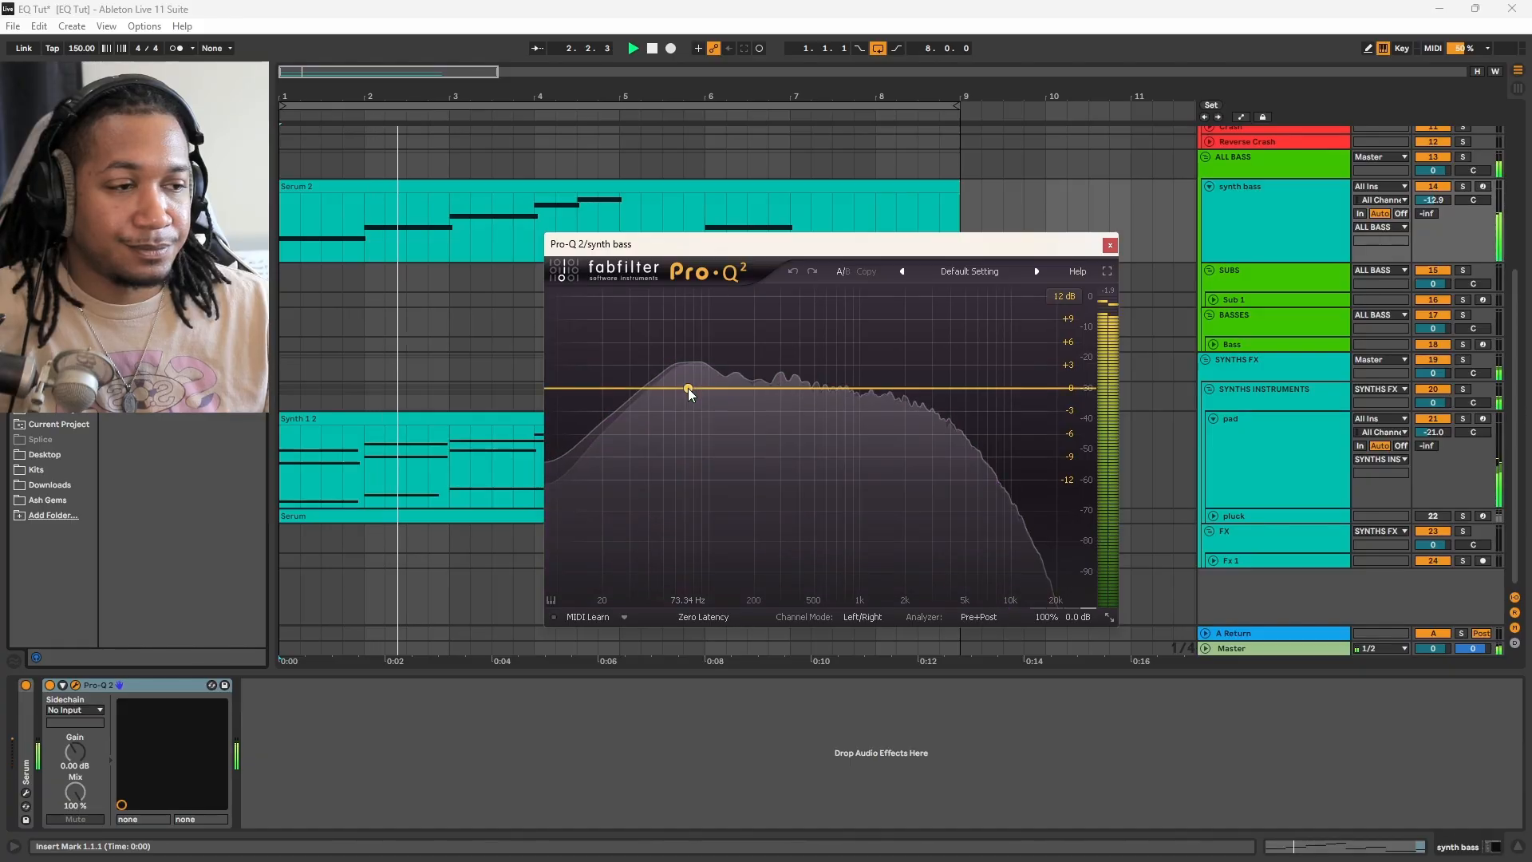
{"action": "left_click", "coordinate": [694, 387]}
{"action": "left_click_drag", "start_coordinate": [693, 384], "coordinate": [693, 389]}
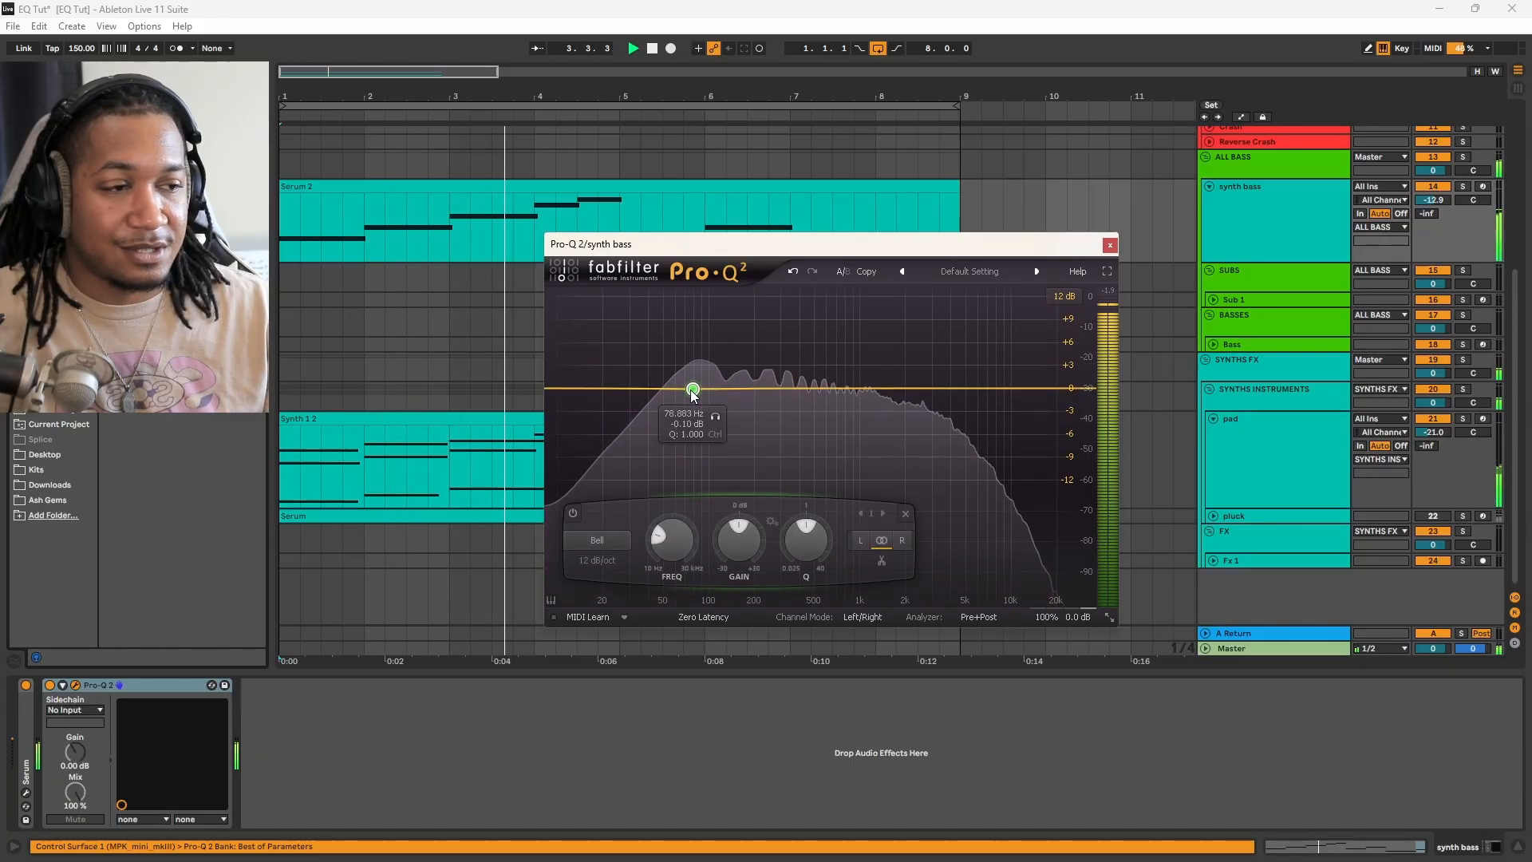
{"action": "key", "text": "space"}
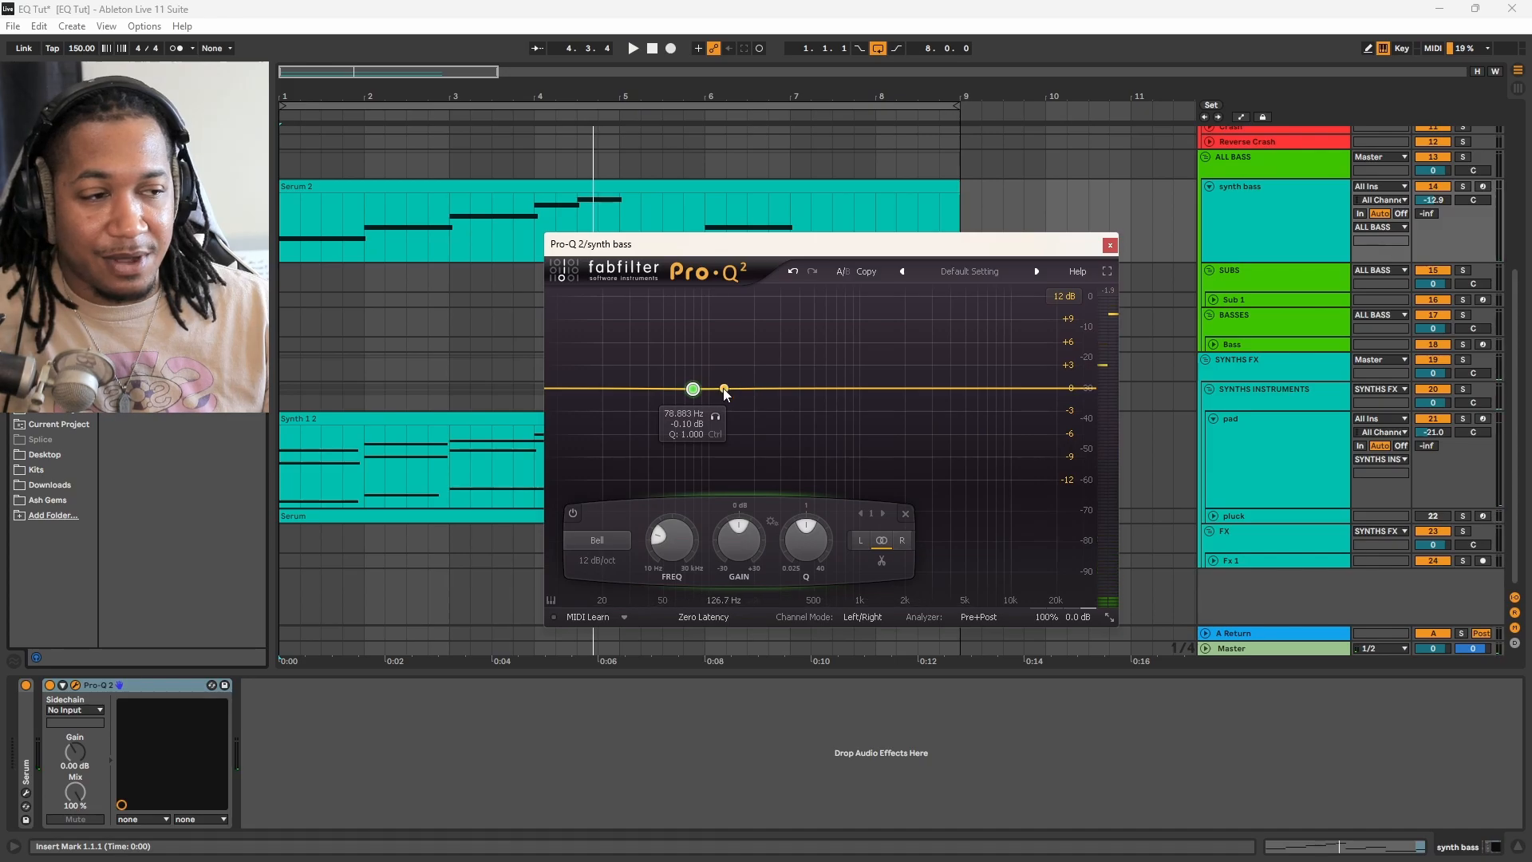
- Check the pad's low cut, add a second bell band near 400 Hz in the synth bass EQ, and close its window
{"action": "left_click", "coordinate": [414, 462]}
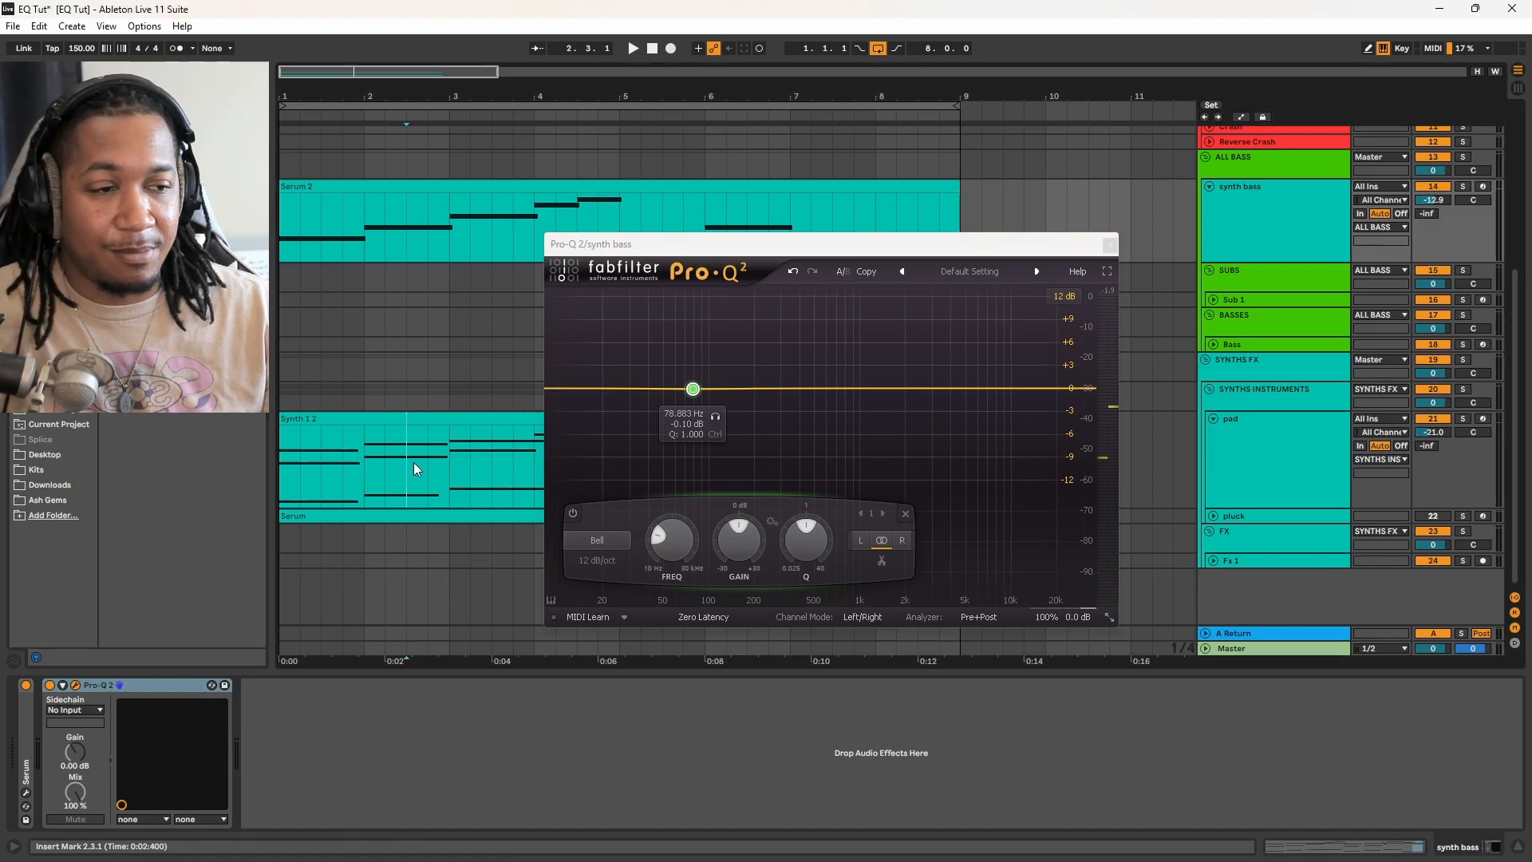
{"action": "left_click", "coordinate": [469, 685]}
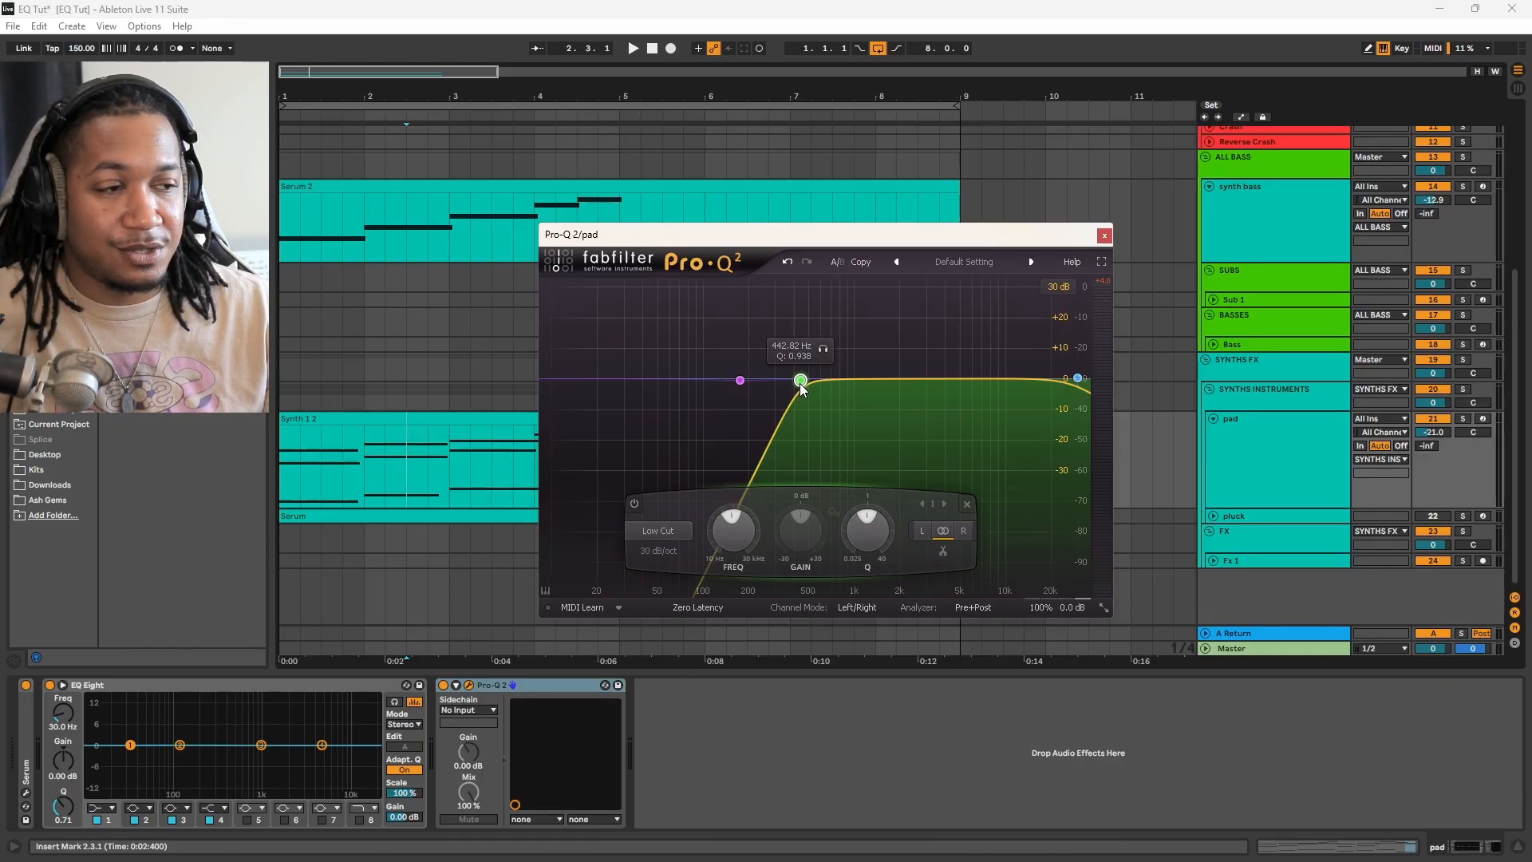
{"action": "left_click", "coordinate": [438, 232]}
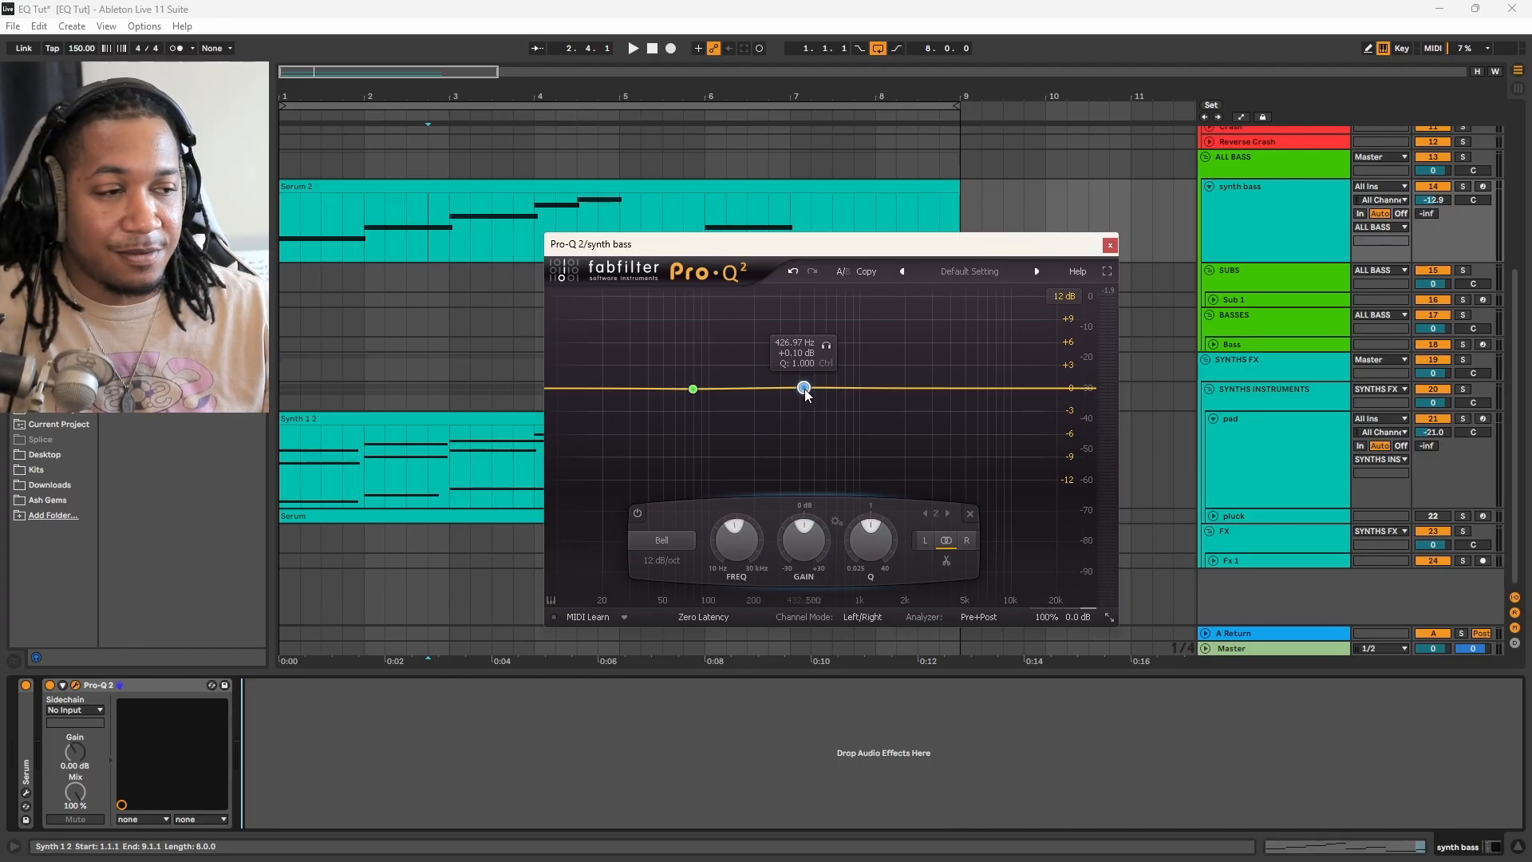
{"action": "mouse_move", "coordinate": [805, 392]}
{"action": "left_mouse_down"}
{"action": "mouse_move", "coordinate": [797, 410]}
{"action": "mouse_move", "coordinate": [582, 453]}
{"action": "mouse_move", "coordinate": [830, 399]}
{"action": "mouse_move", "coordinate": [799, 394]}
{"action": "left_mouse_up"}
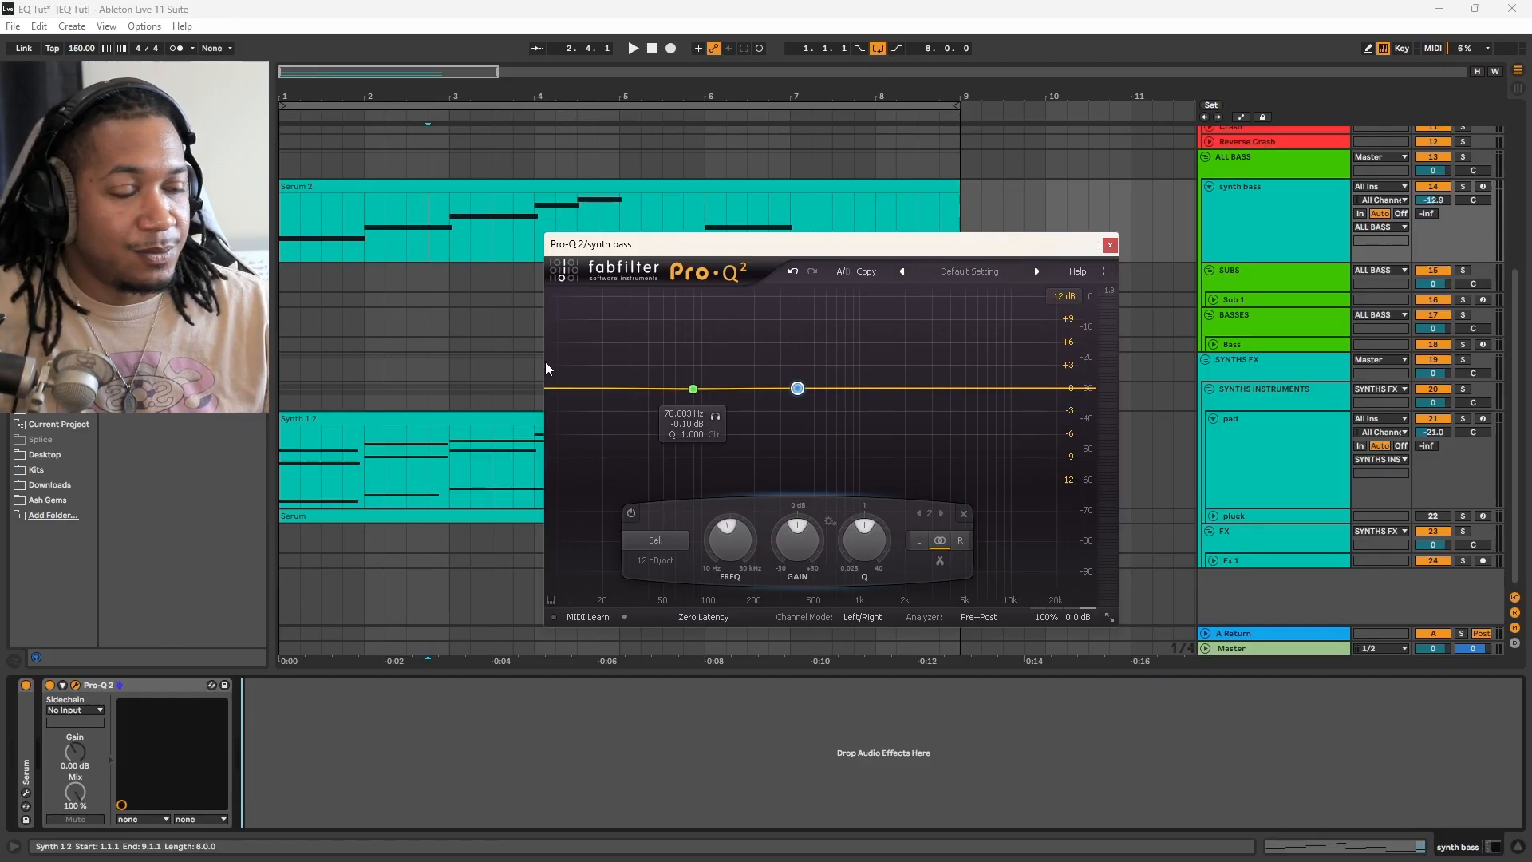
{"action": "left_click", "coordinate": [1110, 245]}
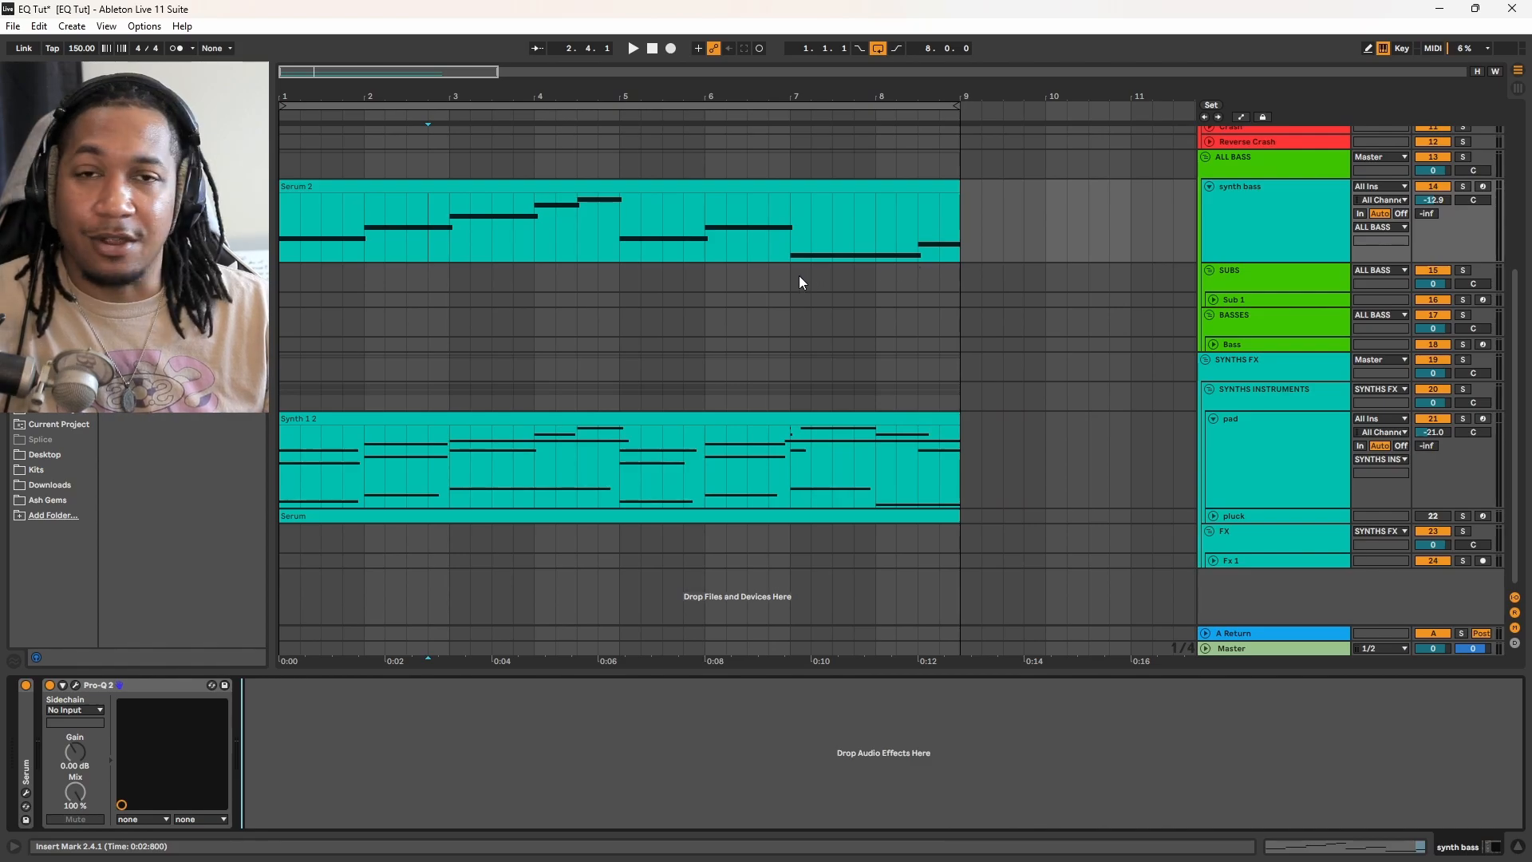
- Play the loop while viewing the pad's Pro-Q 2 spectrum, and close the plug-in window
{"action": "left_click", "coordinate": [1294, 441]}
{"action": "key", "text": "space"}
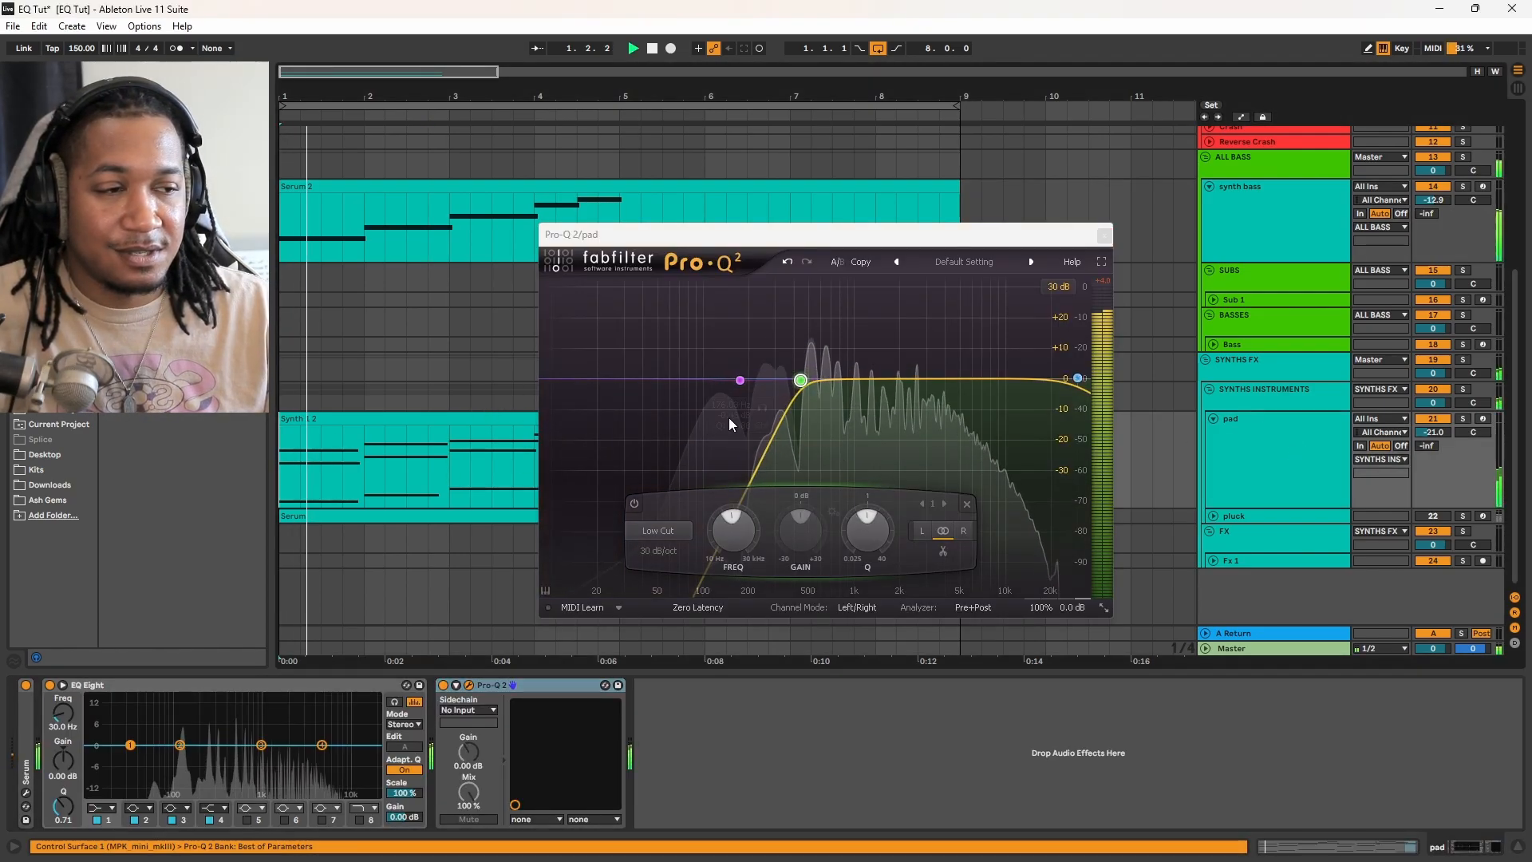
{"action": "left_click", "coordinate": [1104, 238]}
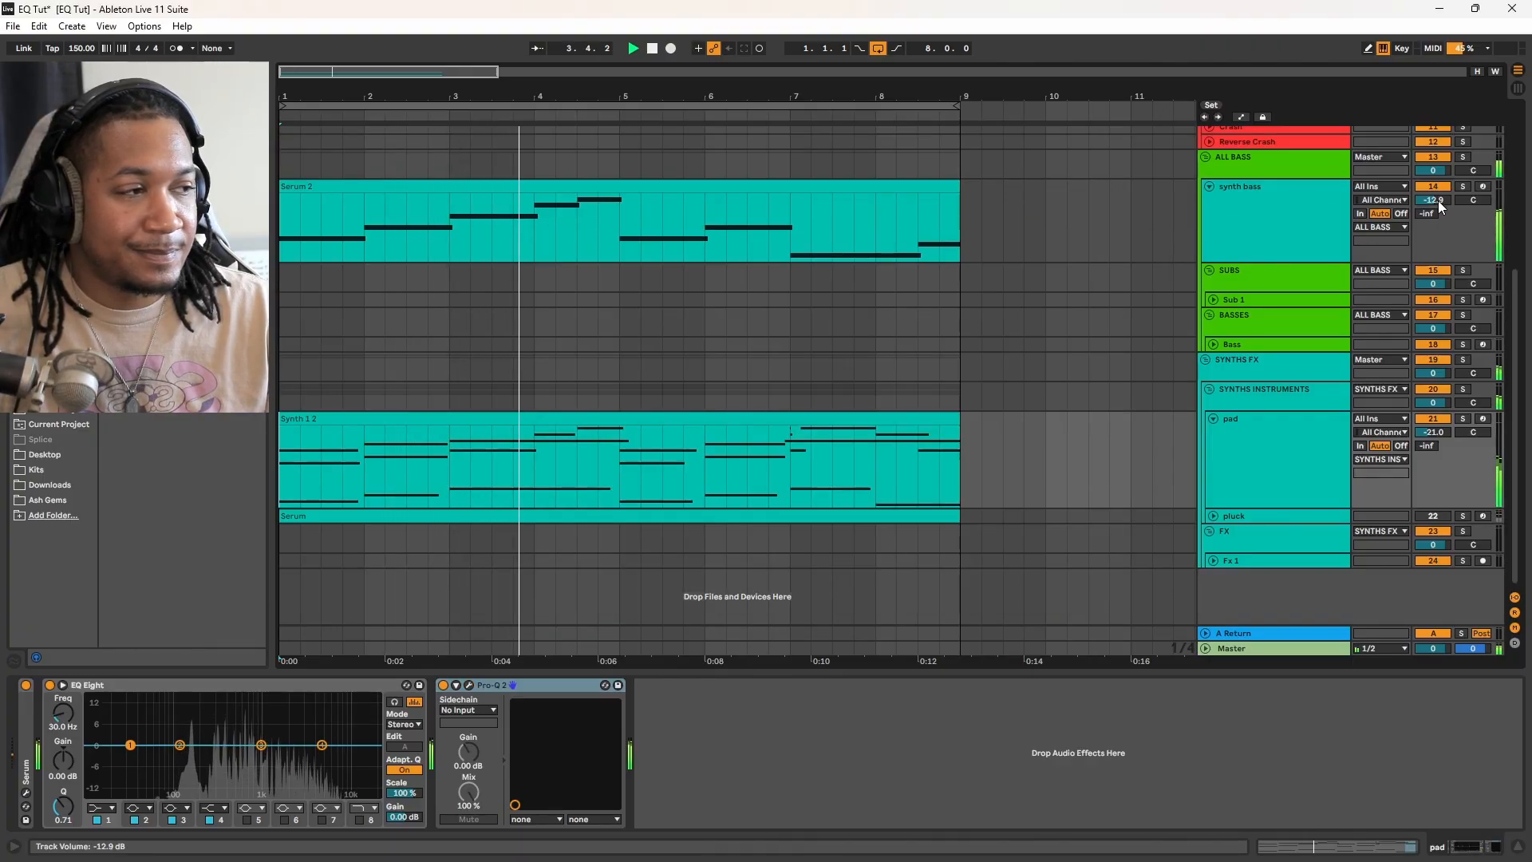
- Set the synth bass volume to -13.3 dB and the pad volume to -19.4 dB
{"action": "left_click_drag", "start_coordinate": [1438, 199], "coordinate": [1430, 324]}
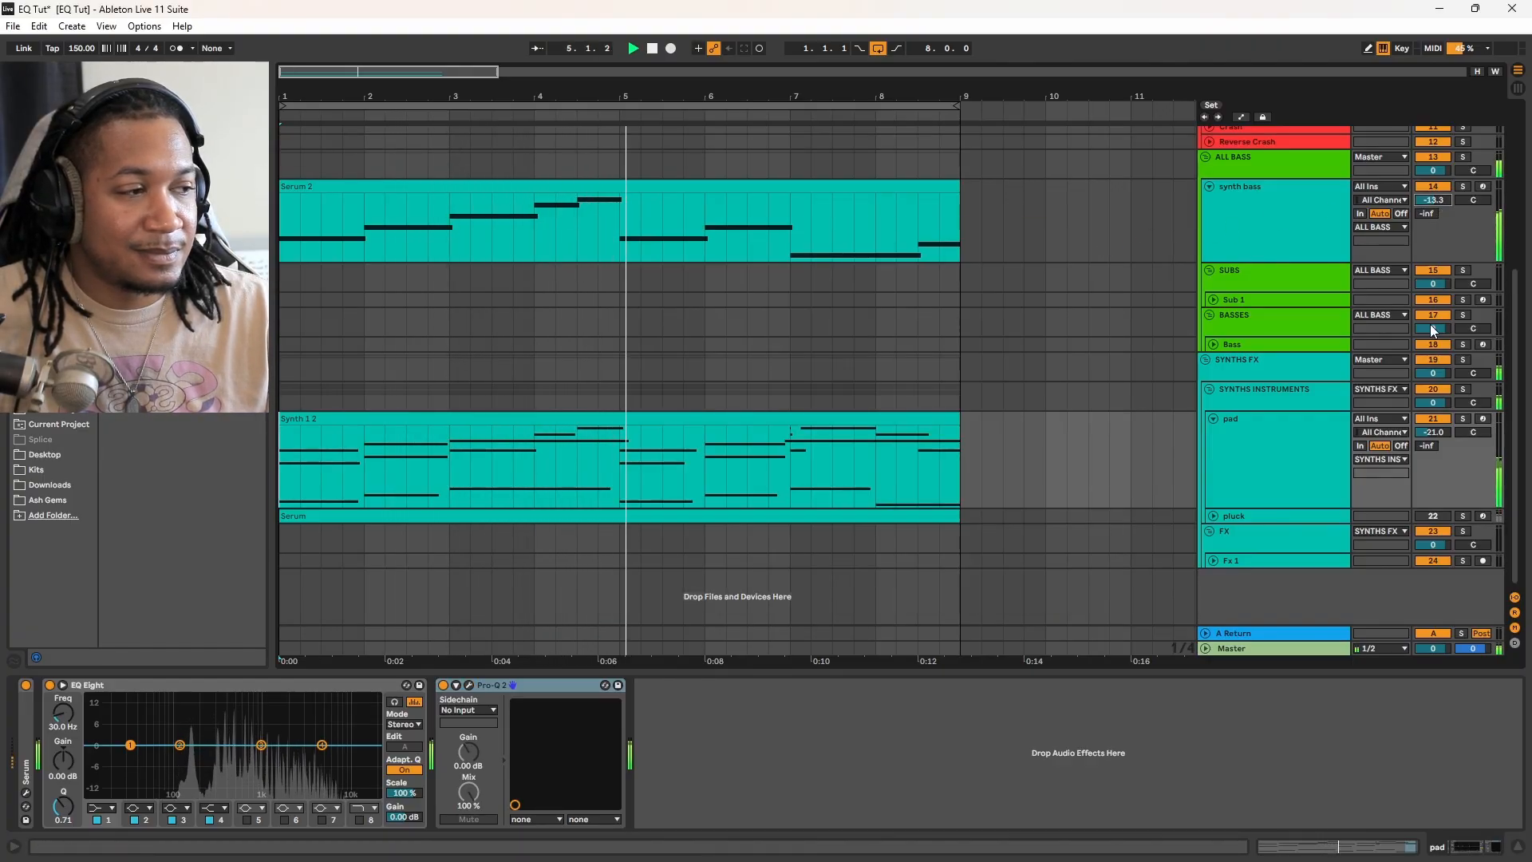
{"action": "left_click_drag", "start_coordinate": [1430, 431], "coordinate": [1433, 435]}
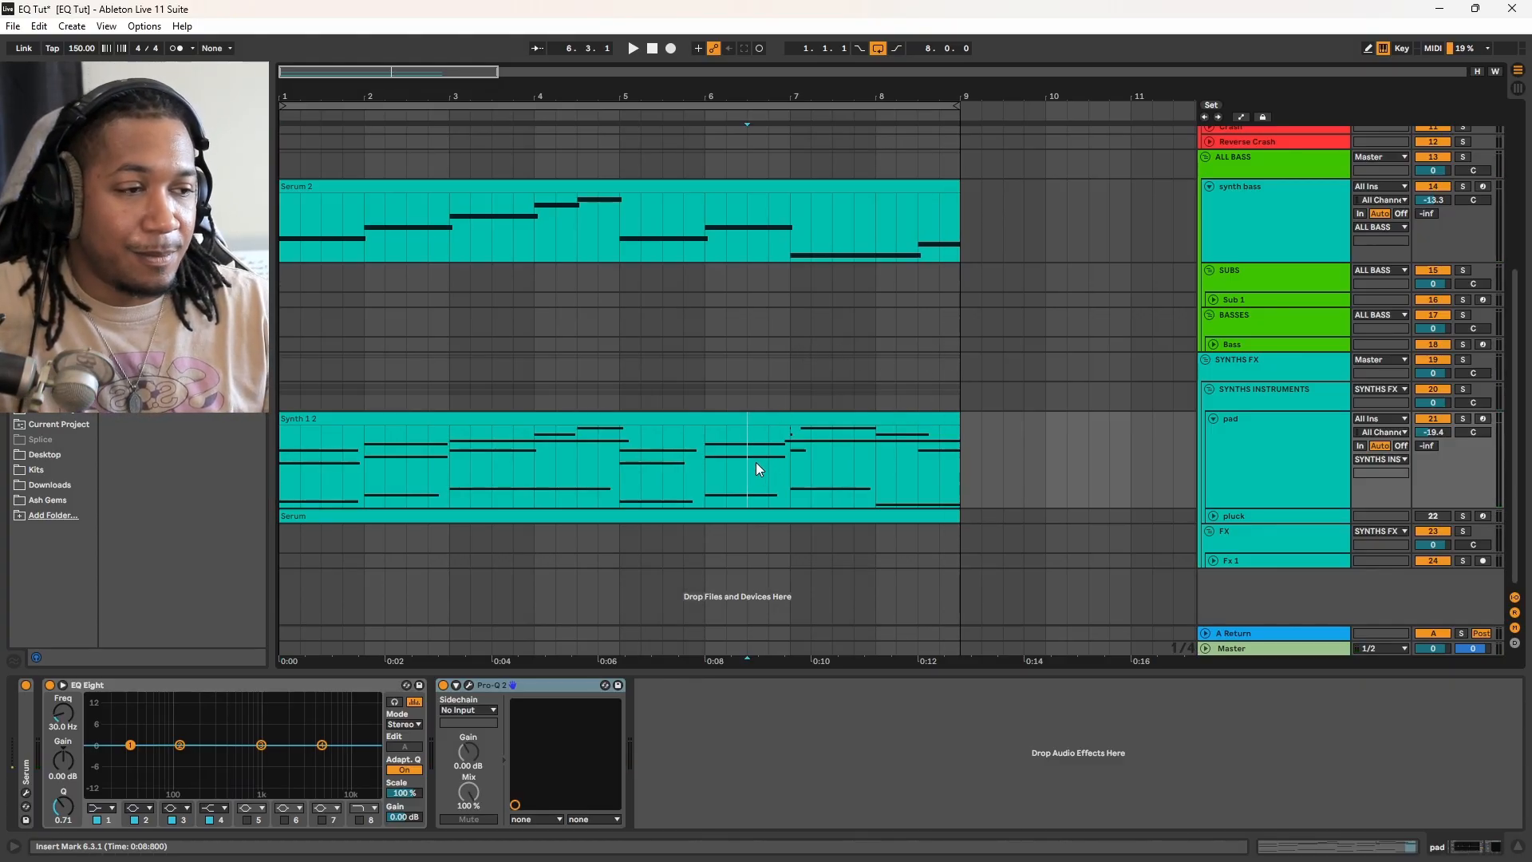
- Unfold and activate the pluck track, set its volume to -11.7 dB, and audition it from bar 1
{"action": "left_click", "coordinate": [1213, 516]}
{"action": "scroll", "coordinate": [931, 407], "scroll_direction": "down", "scroll_amount": 2}
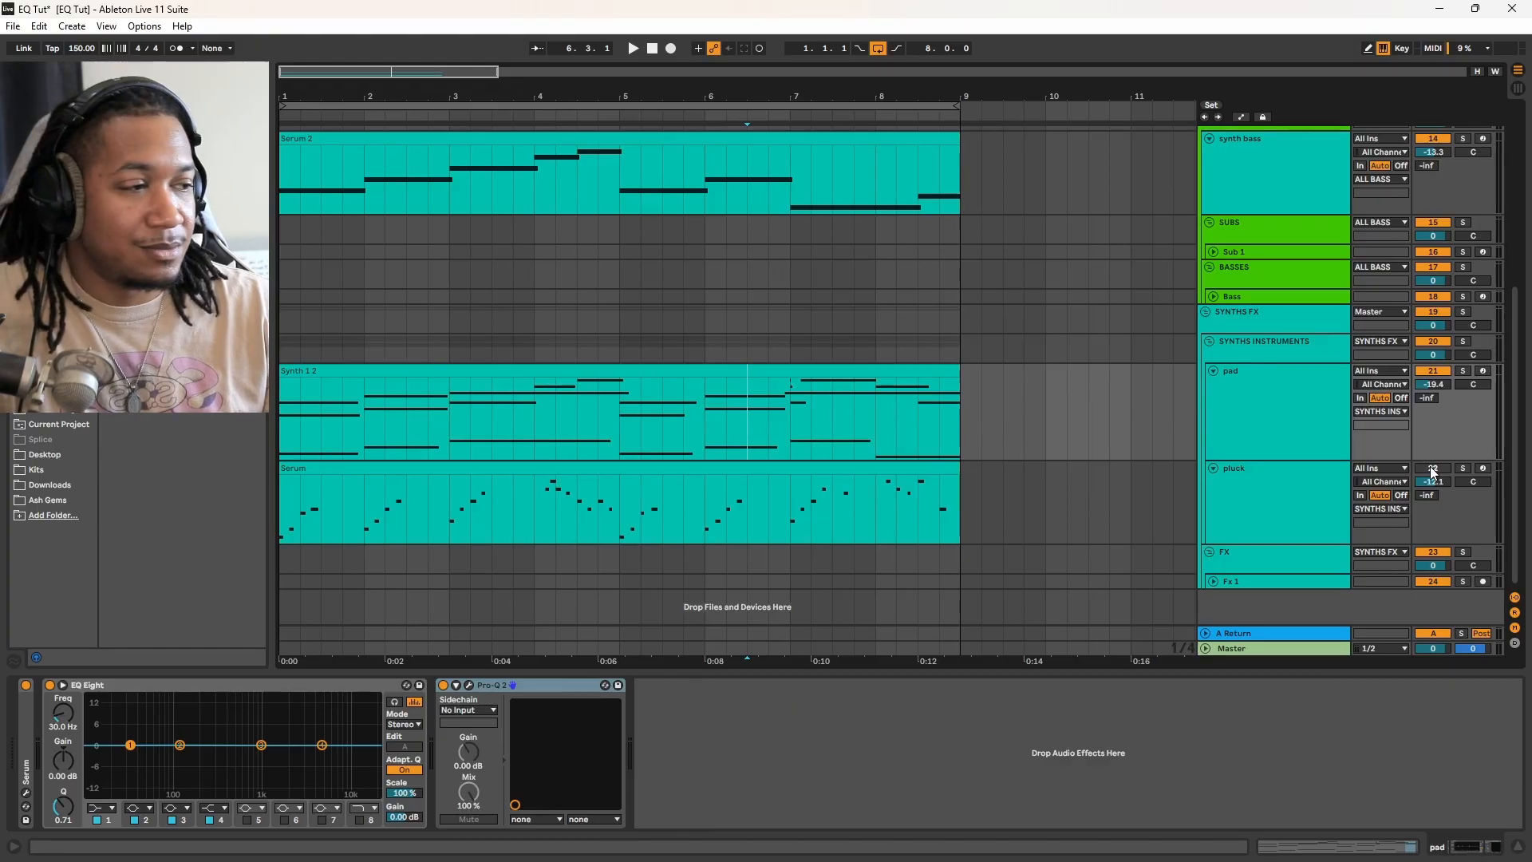
{"action": "left_click", "coordinate": [1304, 491]}
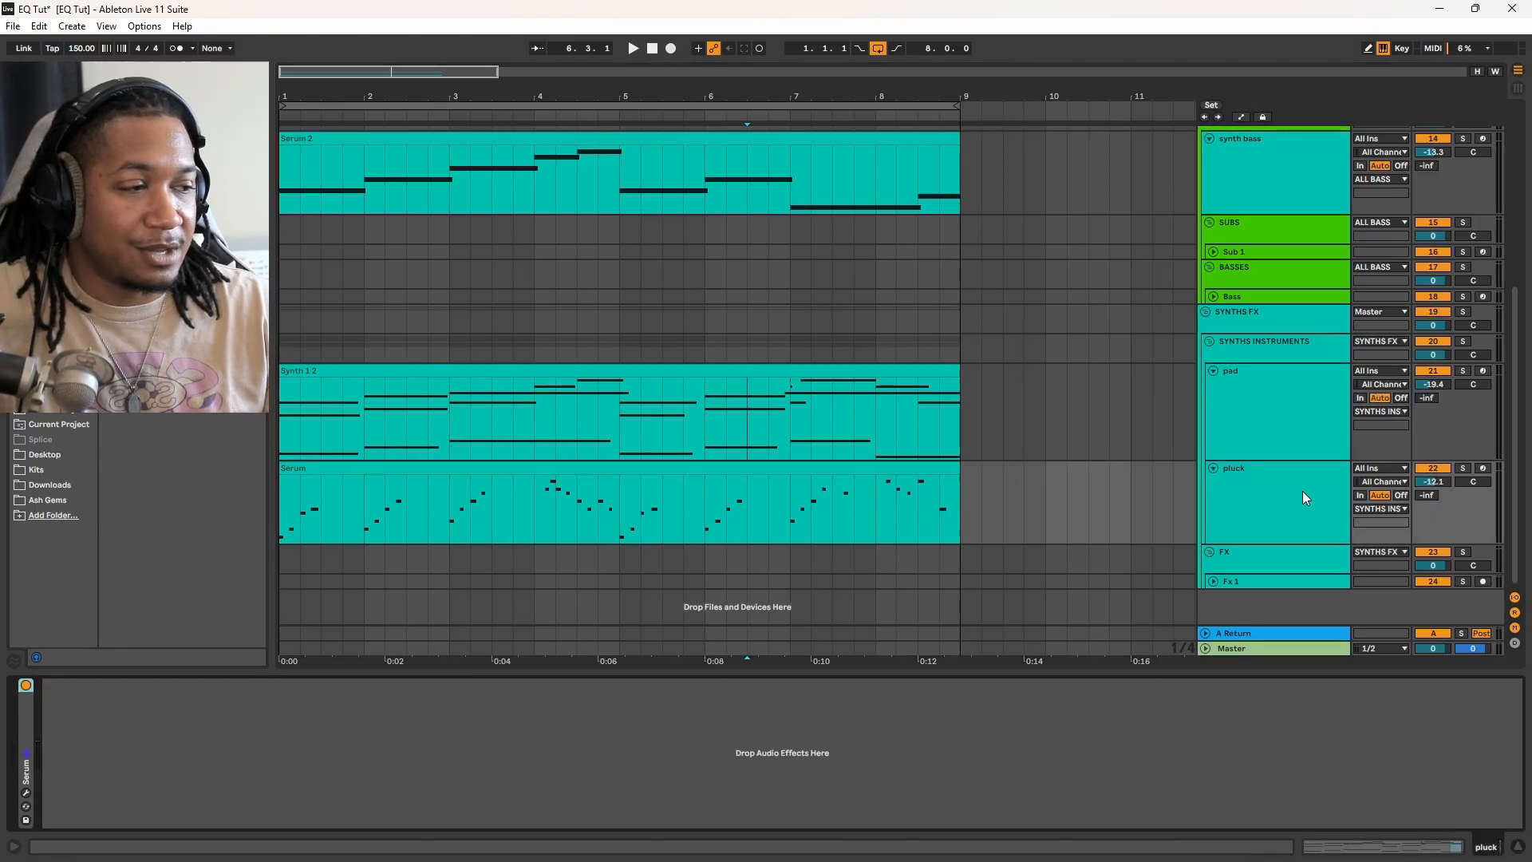
{"action": "left_click", "coordinate": [285, 508]}
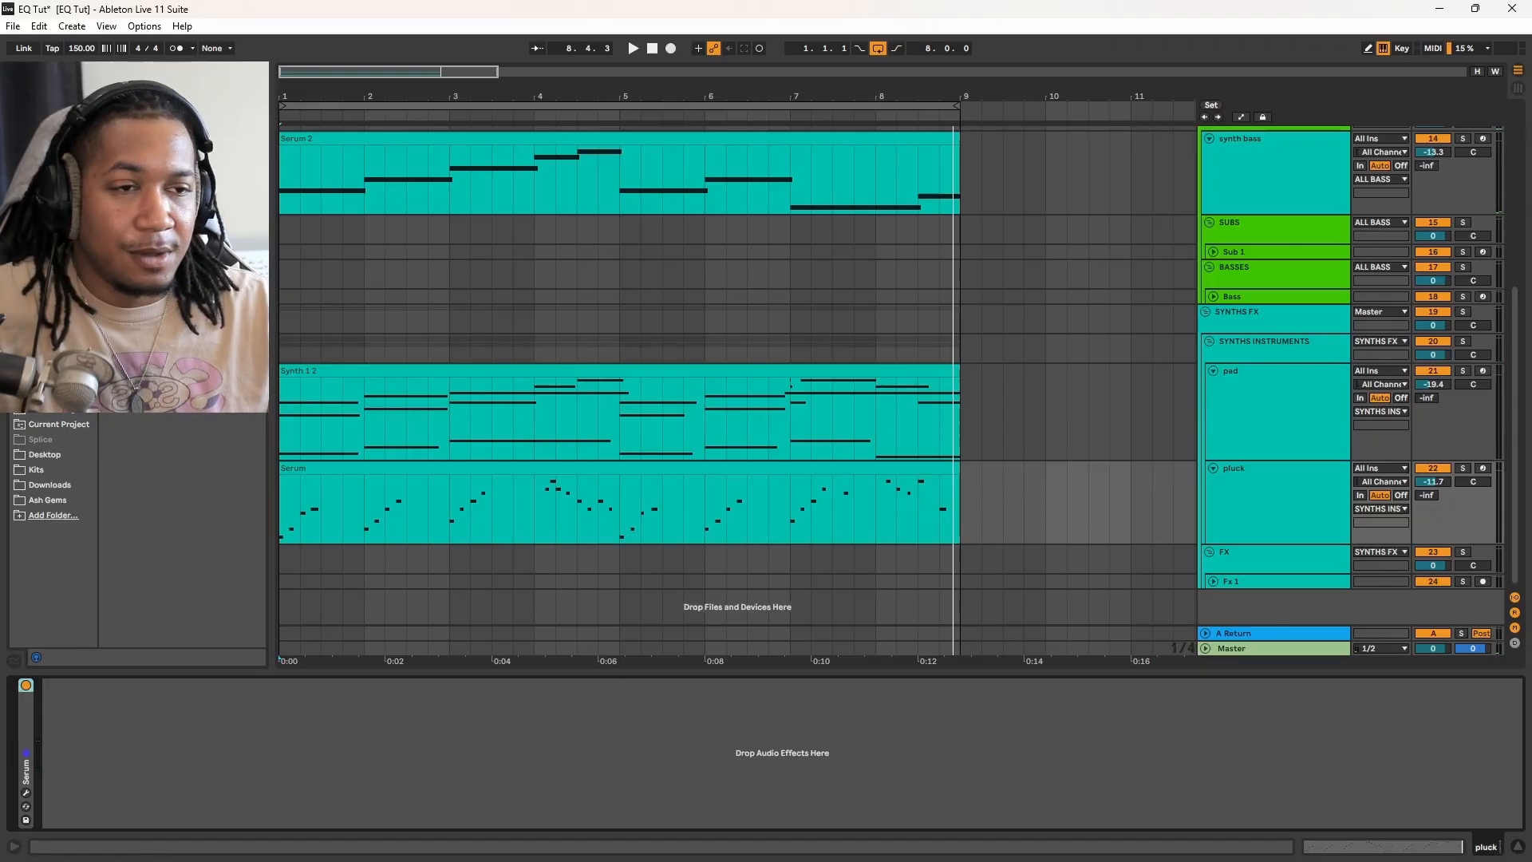
- Add Pro-Q 2 to the pluck track, reposition its window, and play the loop to view its spectrum
{"action": "key", "text": "Return"}
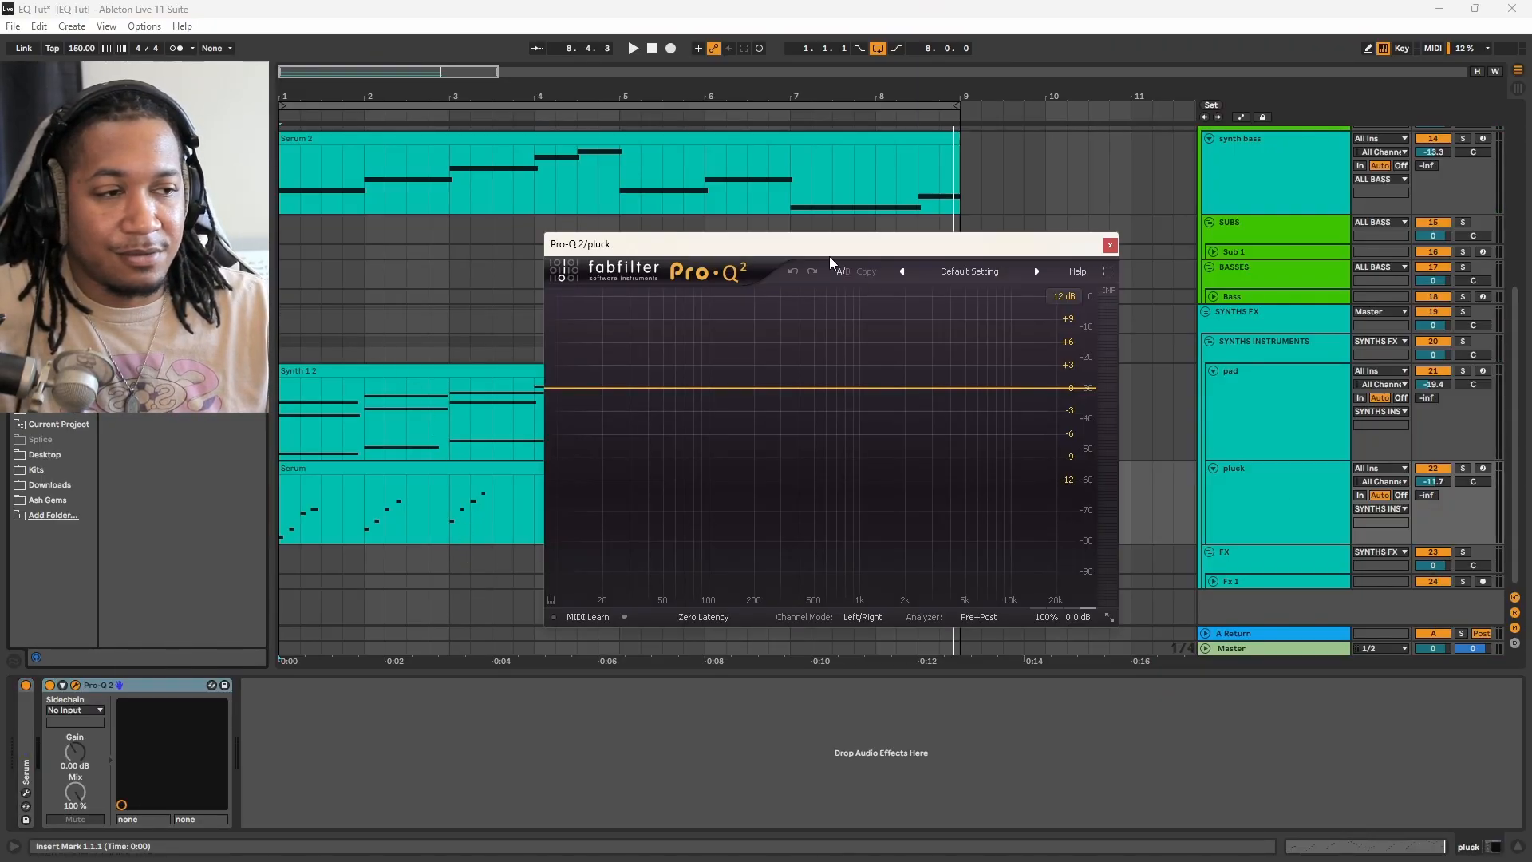
{"action": "left_click_drag", "start_coordinate": [830, 256], "coordinate": [693, 290]}
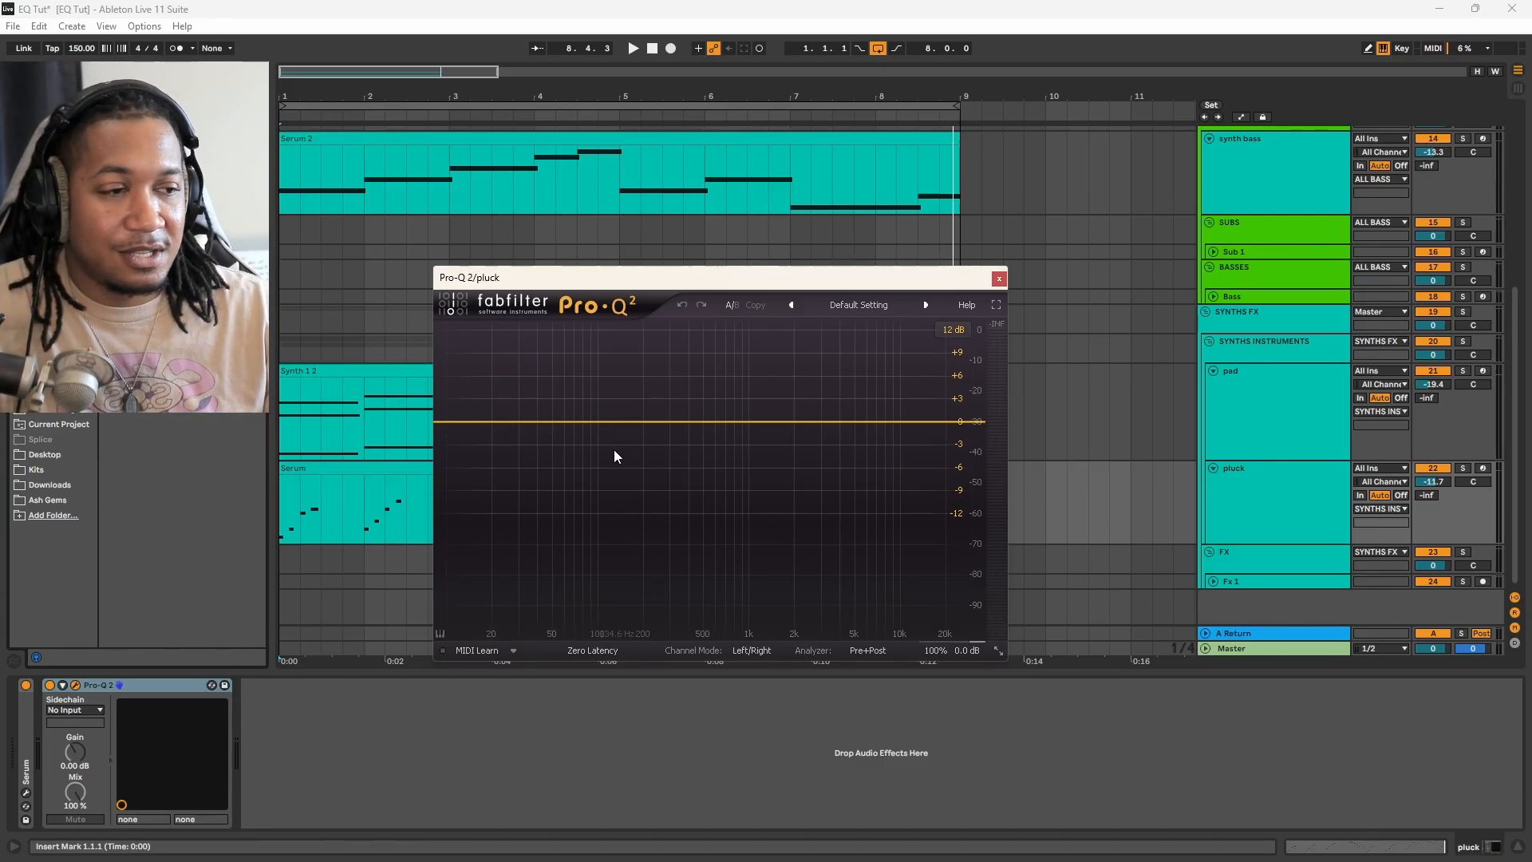
{"action": "key", "text": "space"}
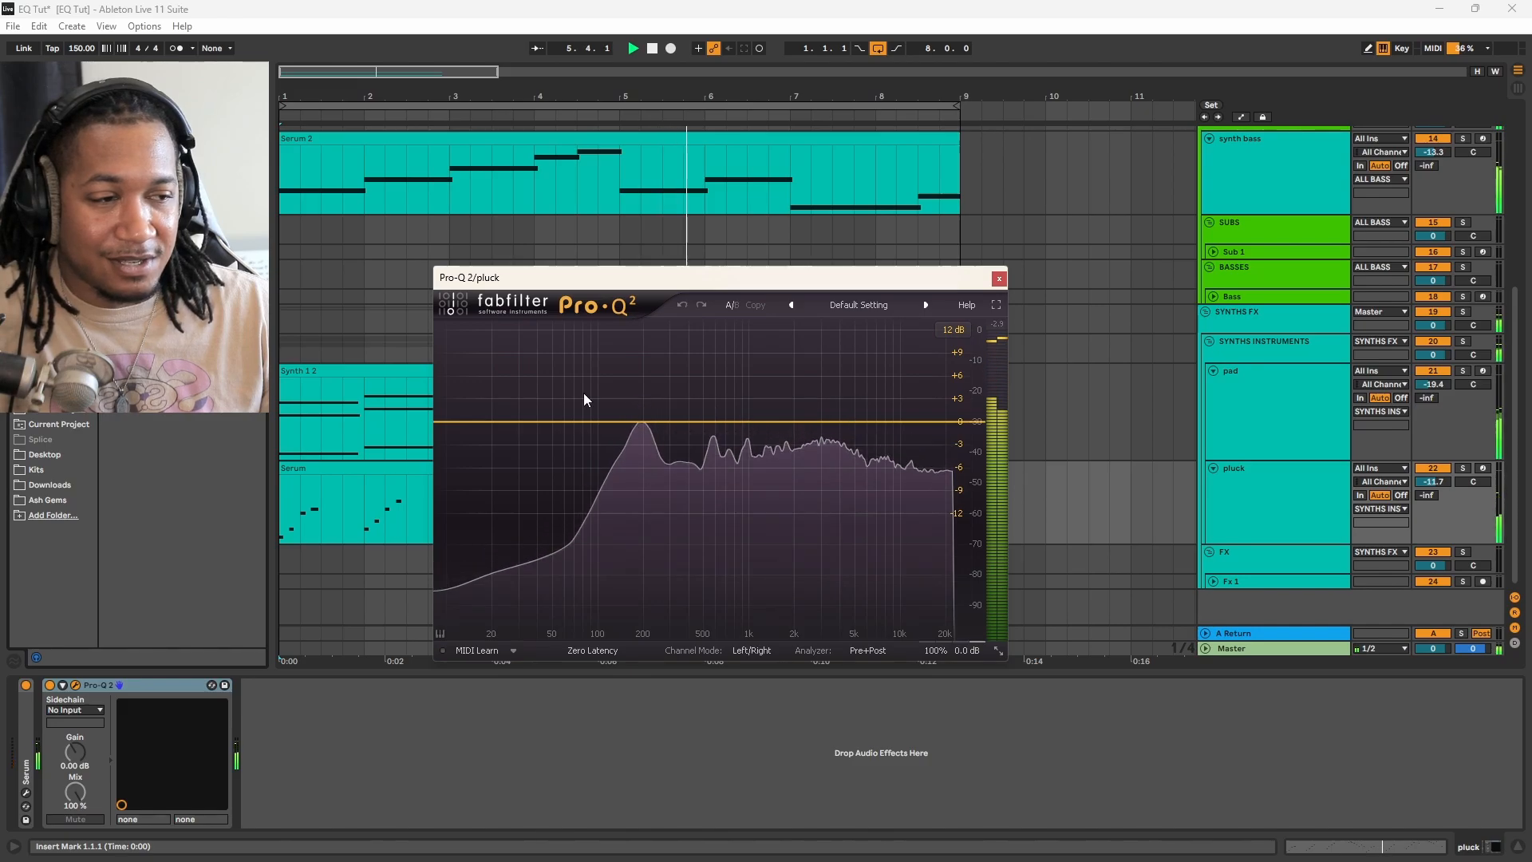
- Add a low-cut band at about 335 Hz to the pluck's Pro-Q 2
{"action": "left_click_drag", "start_coordinate": [448, 423], "coordinate": [479, 570]}
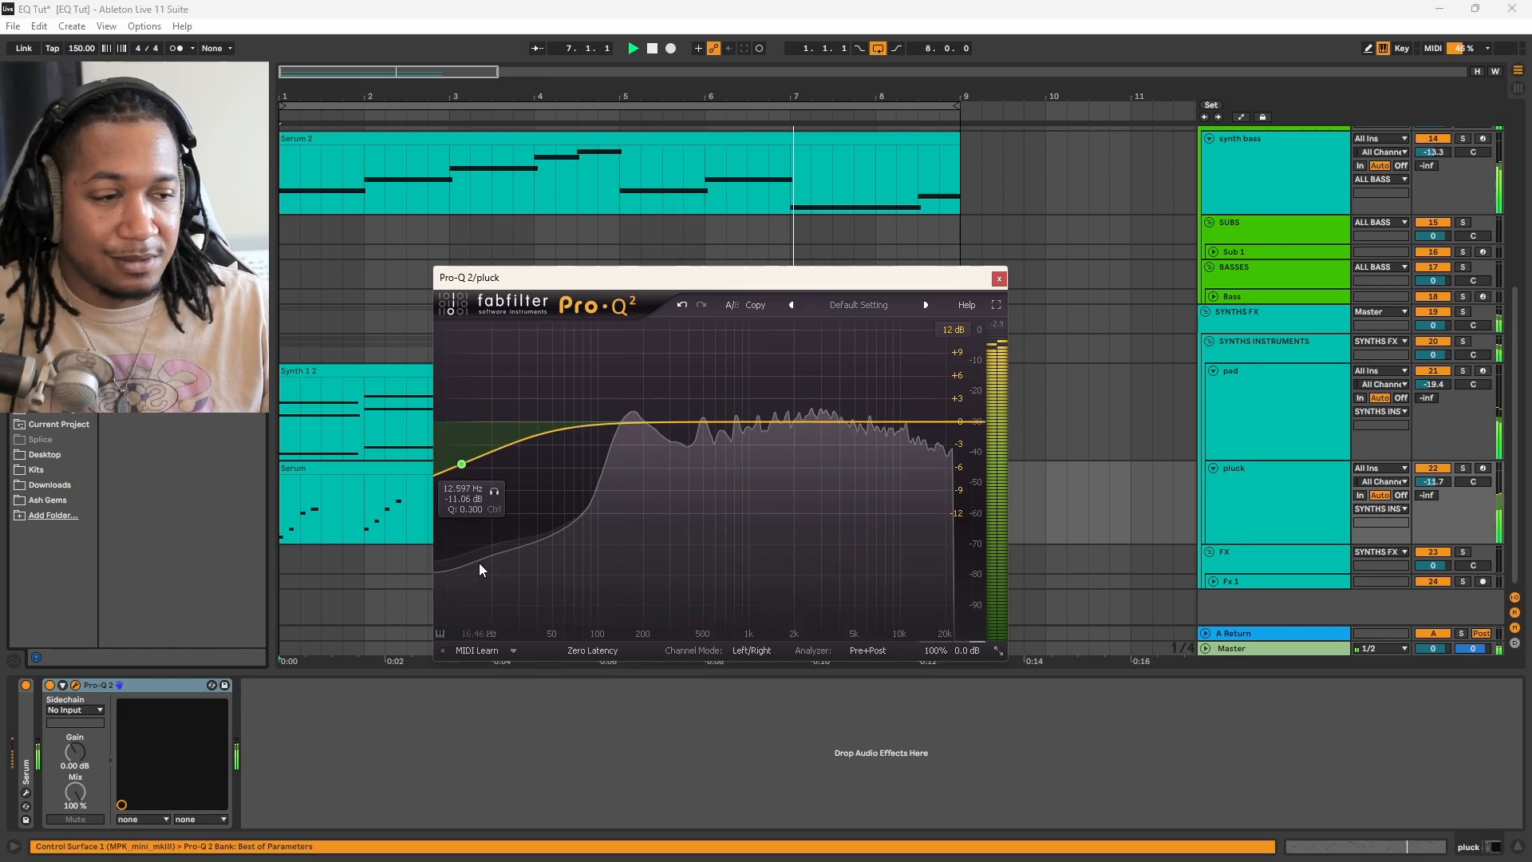
{"action": "left_click_drag", "start_coordinate": [461, 463], "coordinate": [473, 468]}
{"action": "left_click", "coordinate": [486, 573]}
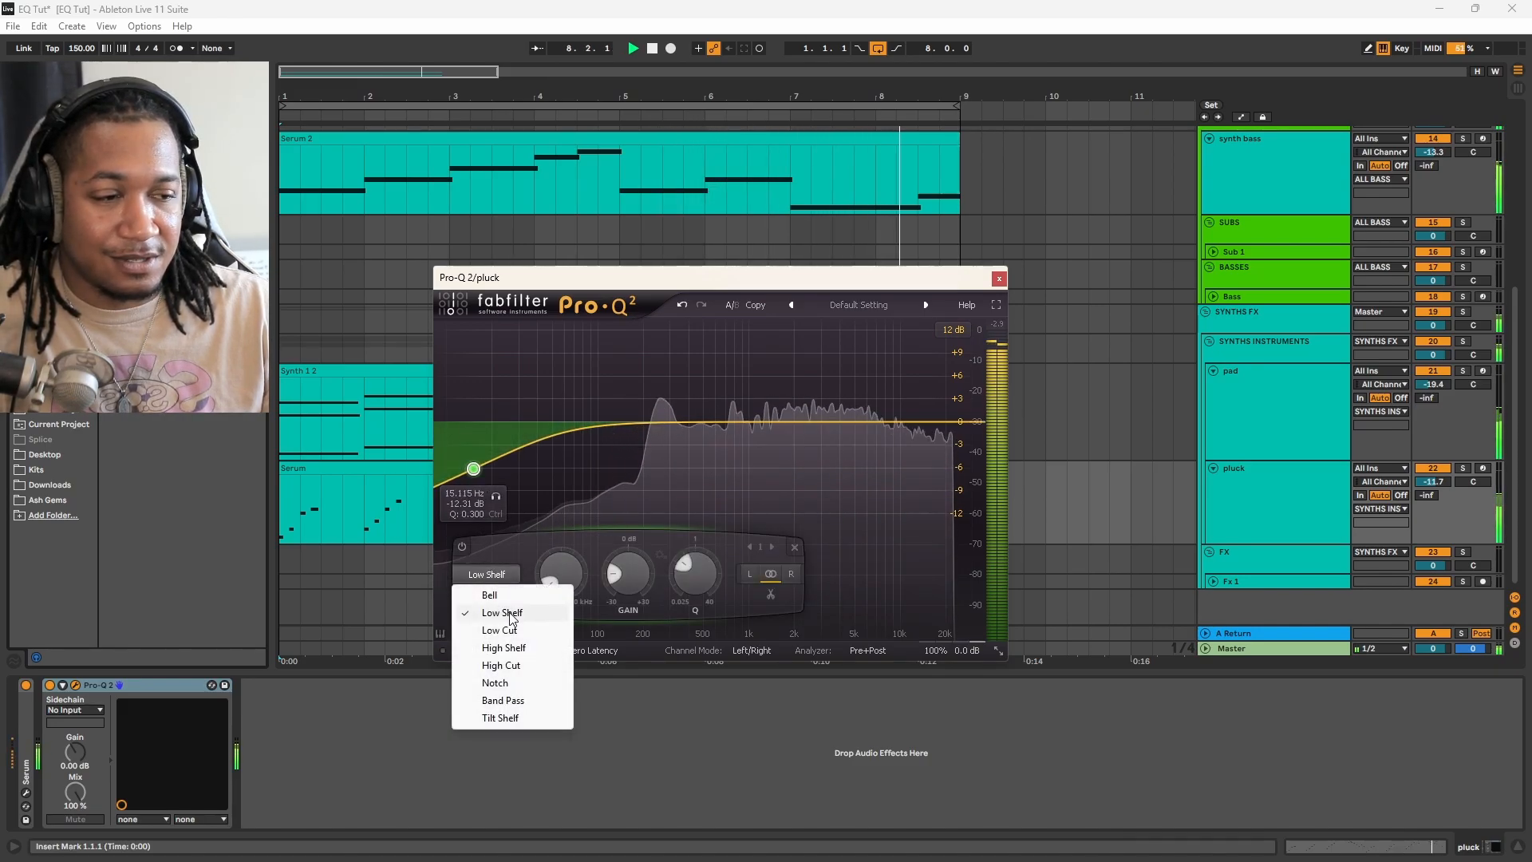
{"action": "left_click", "coordinate": [498, 630]}
{"action": "left_click_drag", "start_coordinate": [472, 425], "coordinate": [677, 430]}
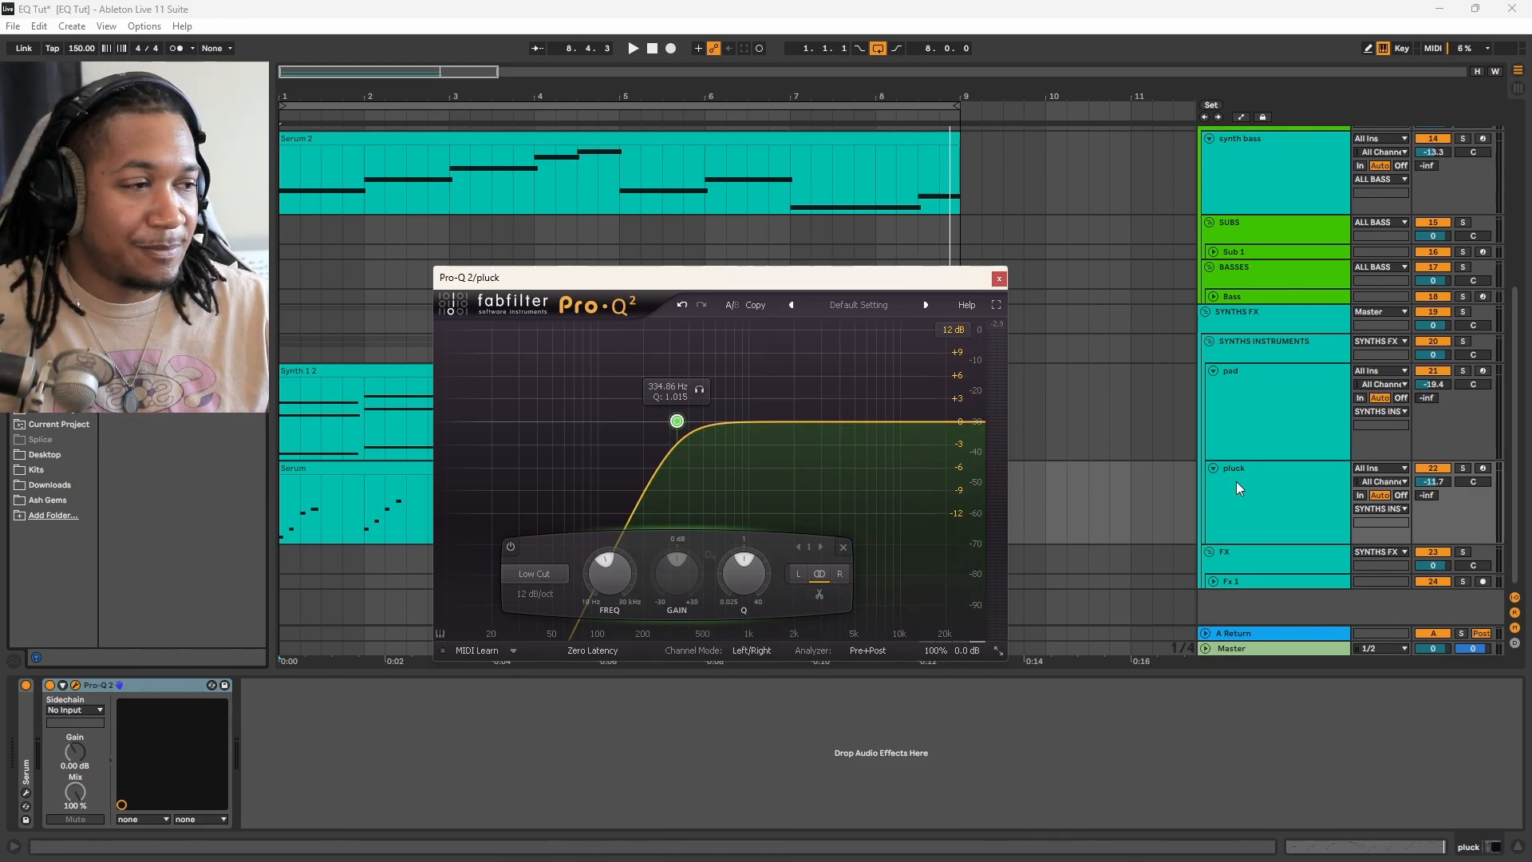
- Play the loop, add a gentle bell boost in the pluck's upper mids, and close the Pro-Q 2 window
{"action": "key", "text": "space"}
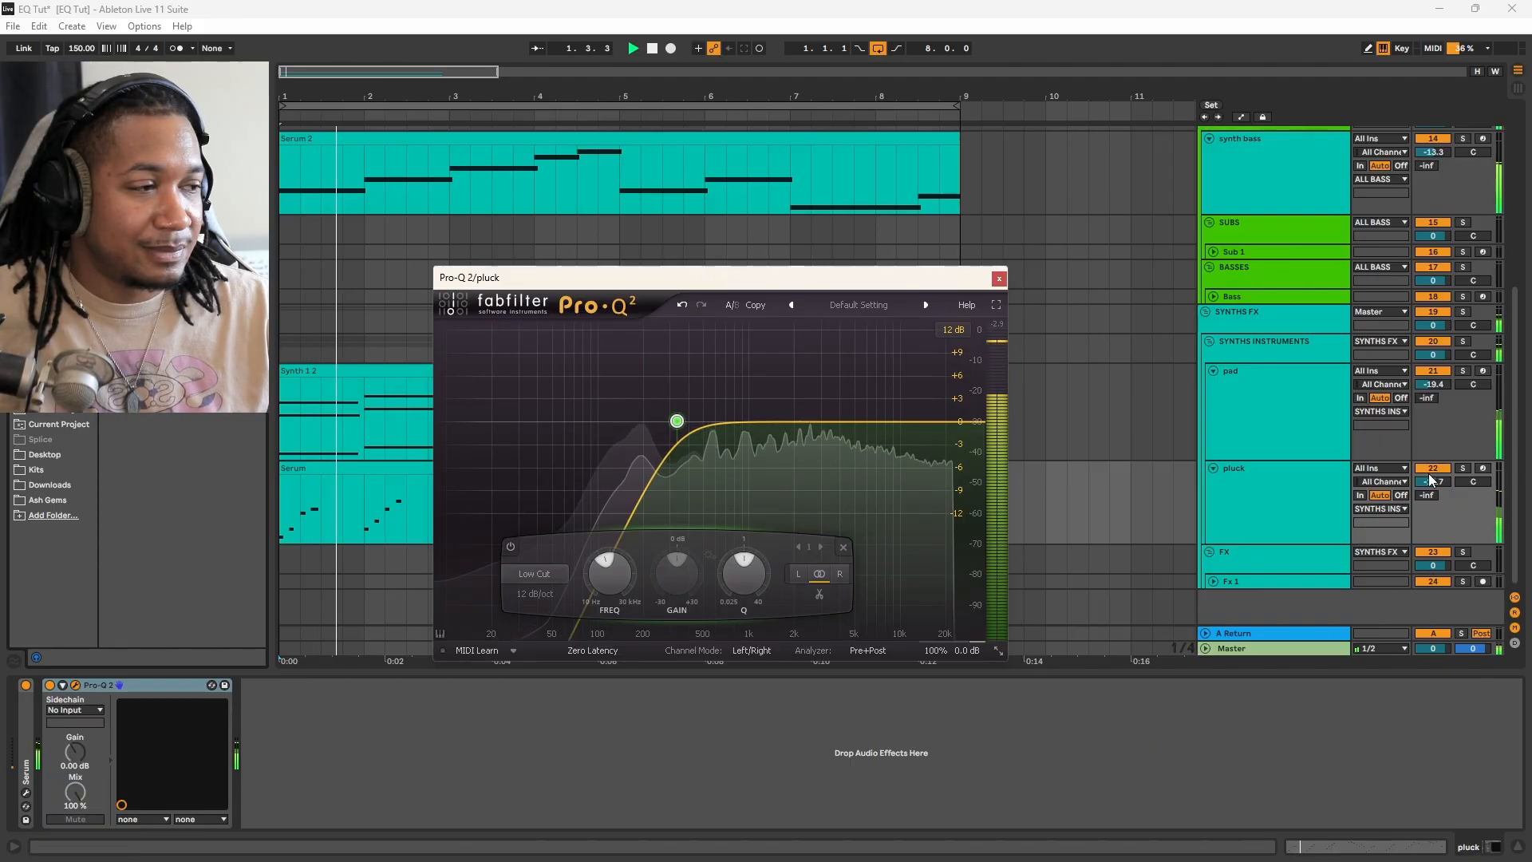
{"action": "double_click", "coordinate": [848, 421]}
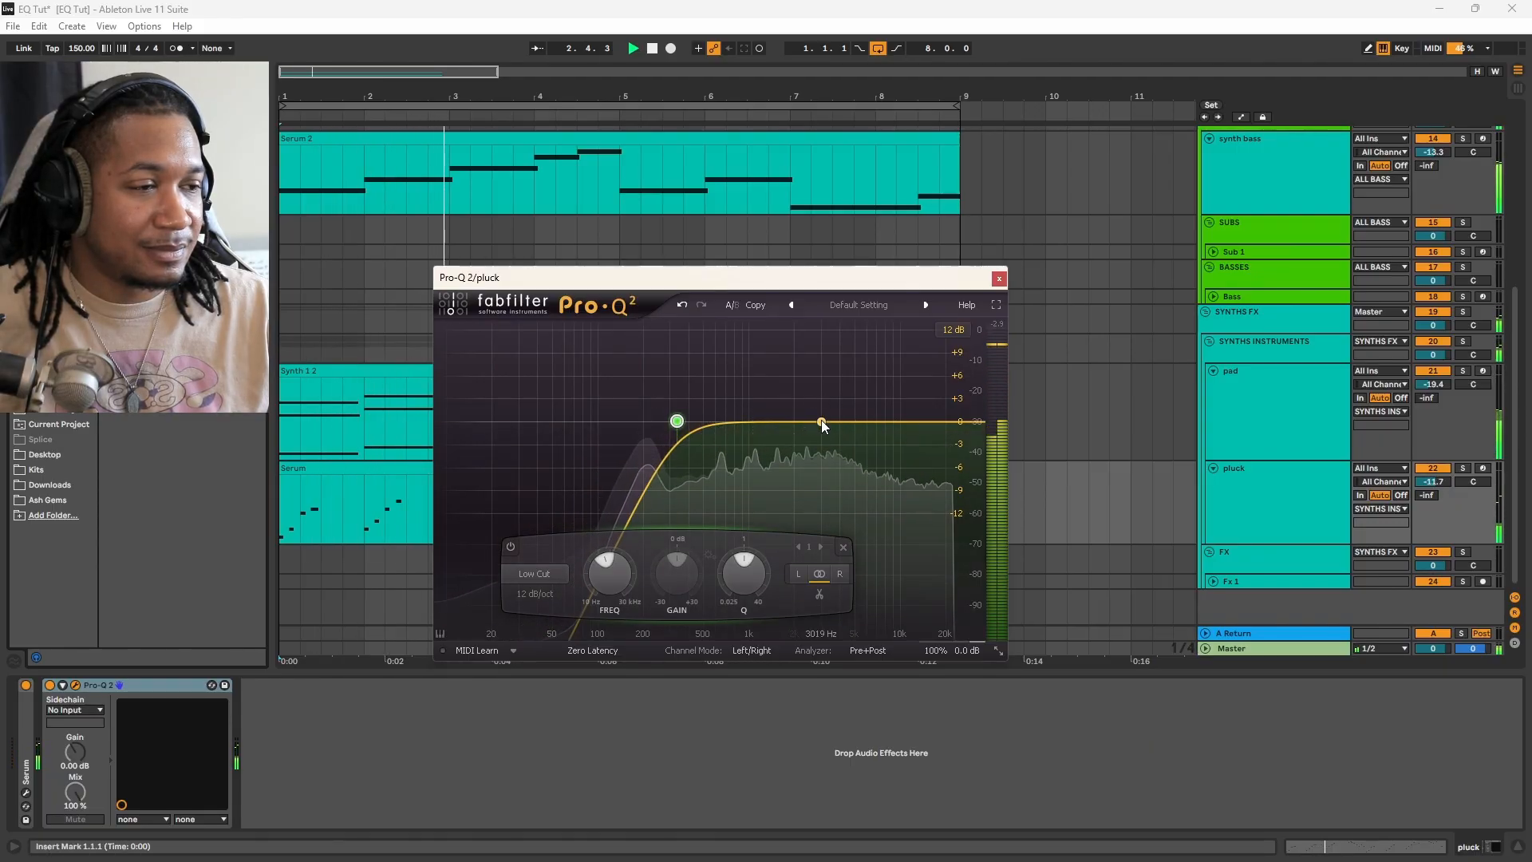
{"action": "left_click_drag", "start_coordinate": [848, 421], "coordinate": [861, 451]}
{"action": "left_click_drag", "start_coordinate": [858, 450], "coordinate": [804, 411]}
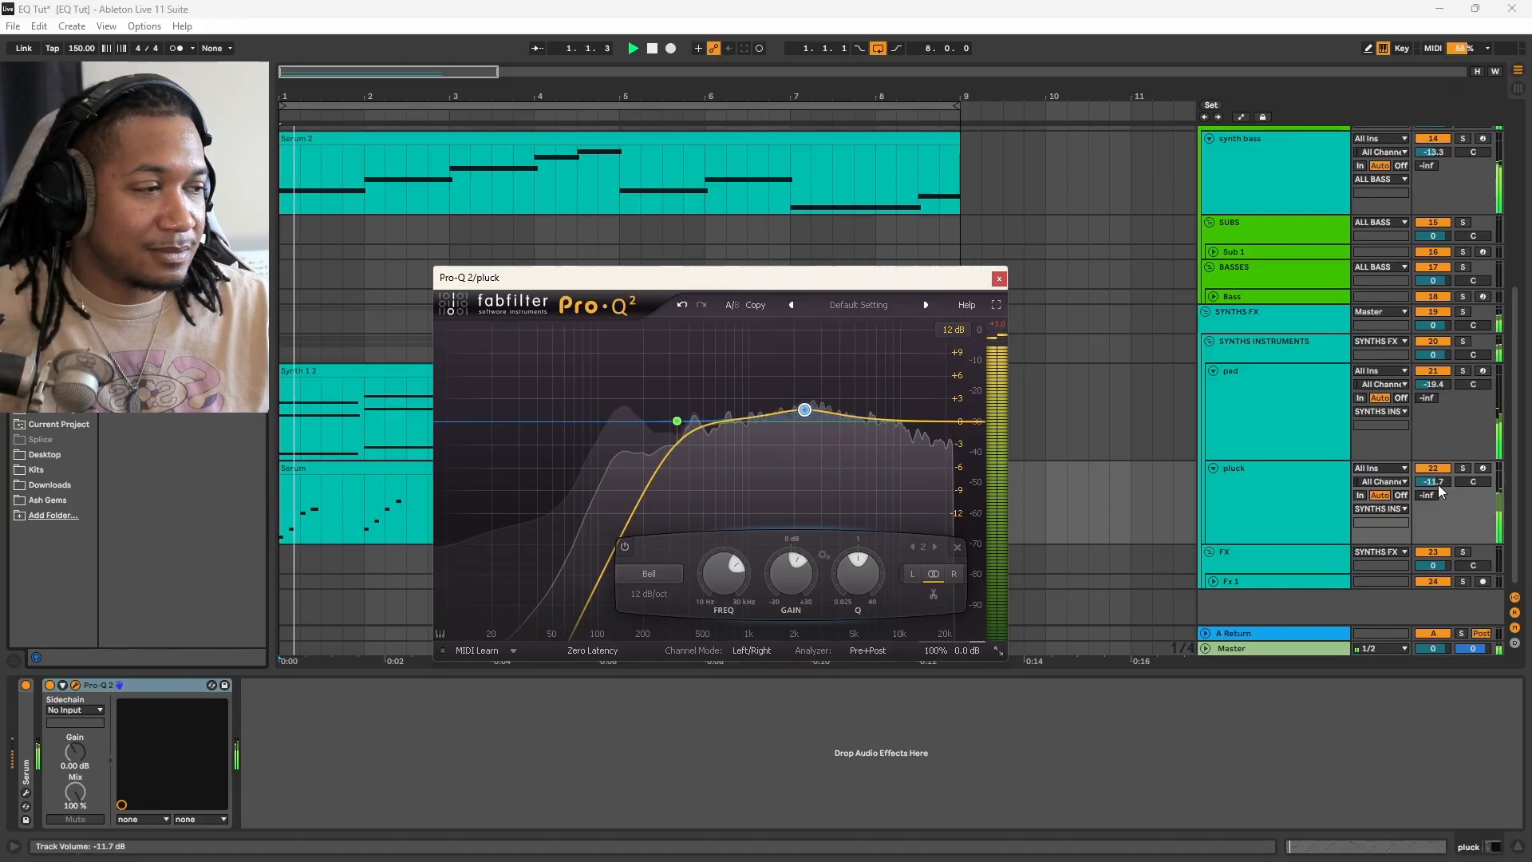
{"action": "left_click", "coordinate": [1000, 277]}
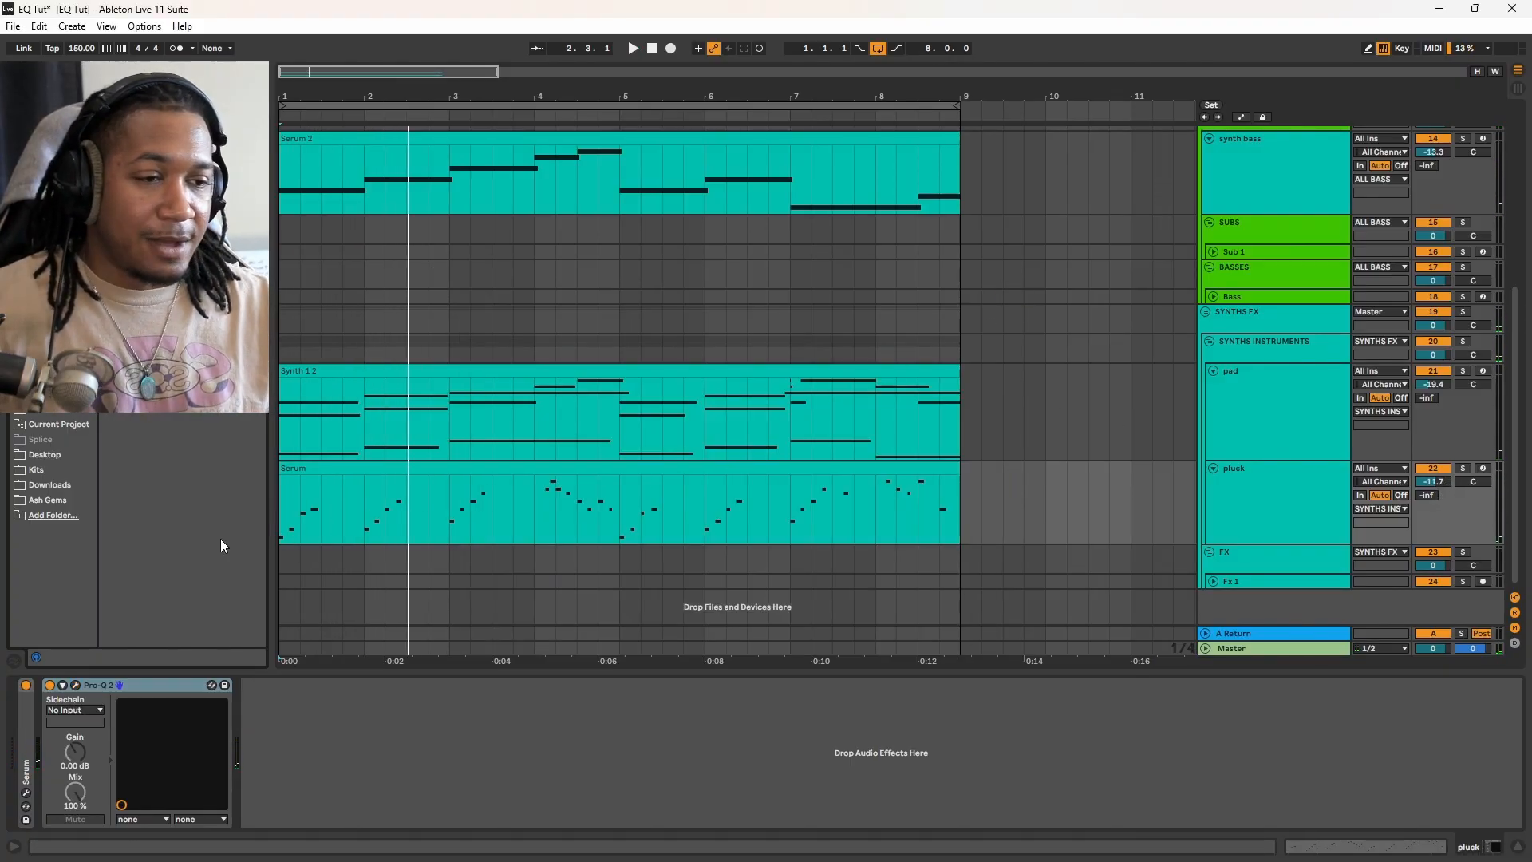
- Play the loop from bar 1 with the pad's Pro-Q 2 bypassed, and stop playback
{"action": "left_click", "coordinate": [342, 393]}
{"action": "left_click", "coordinate": [286, 418]}
{"action": "key", "text": "space"}
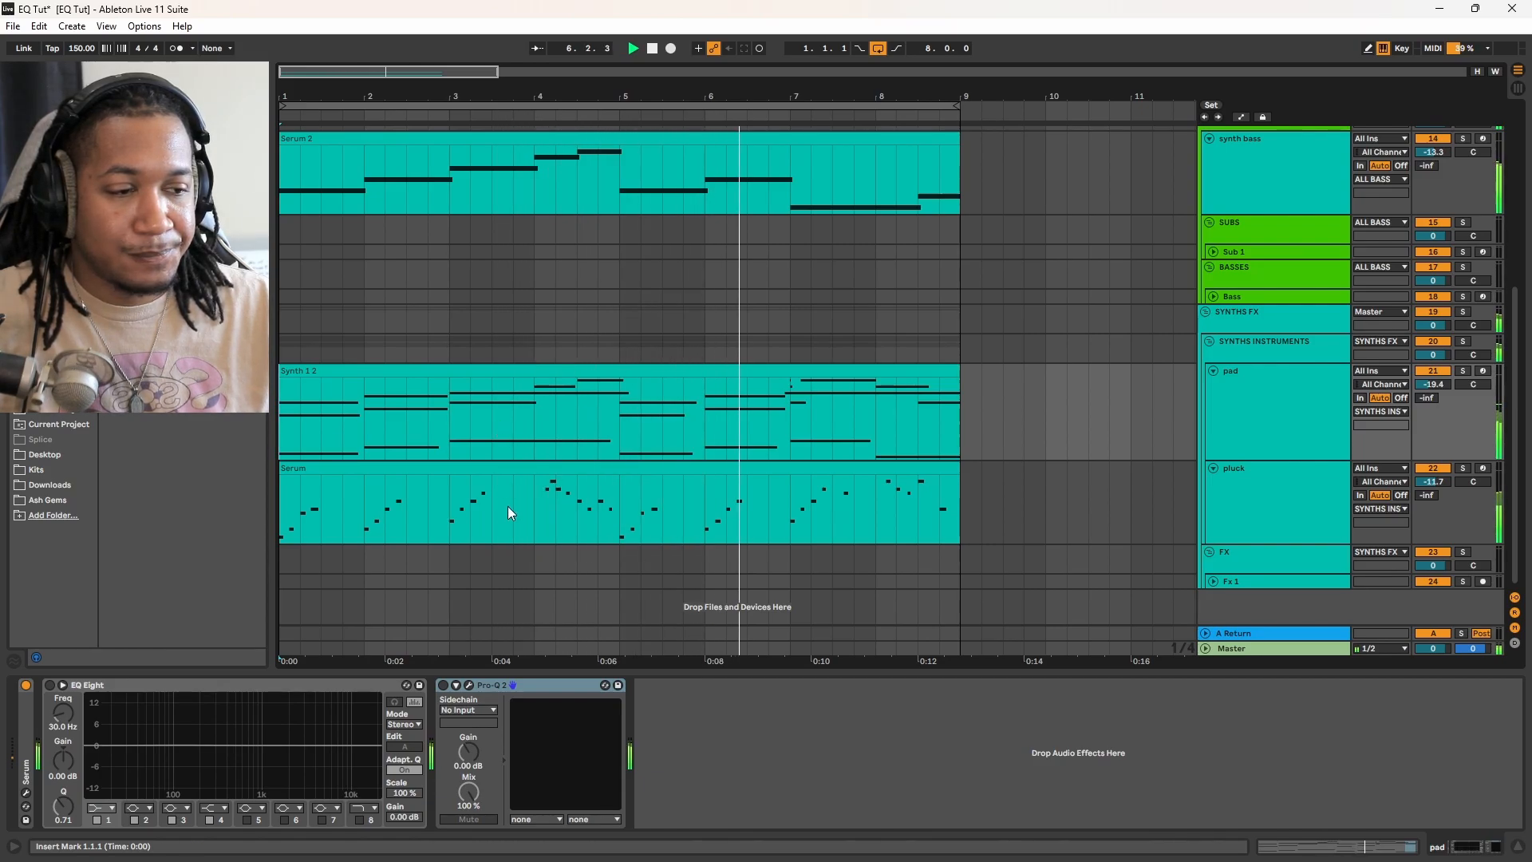
{"action": "key", "text": "space"}
- Turn Pro-Q 2 back on for the pad and pluck tracks
{"action": "left_click", "coordinate": [445, 685]}
{"action": "left_click", "coordinate": [320, 395]}
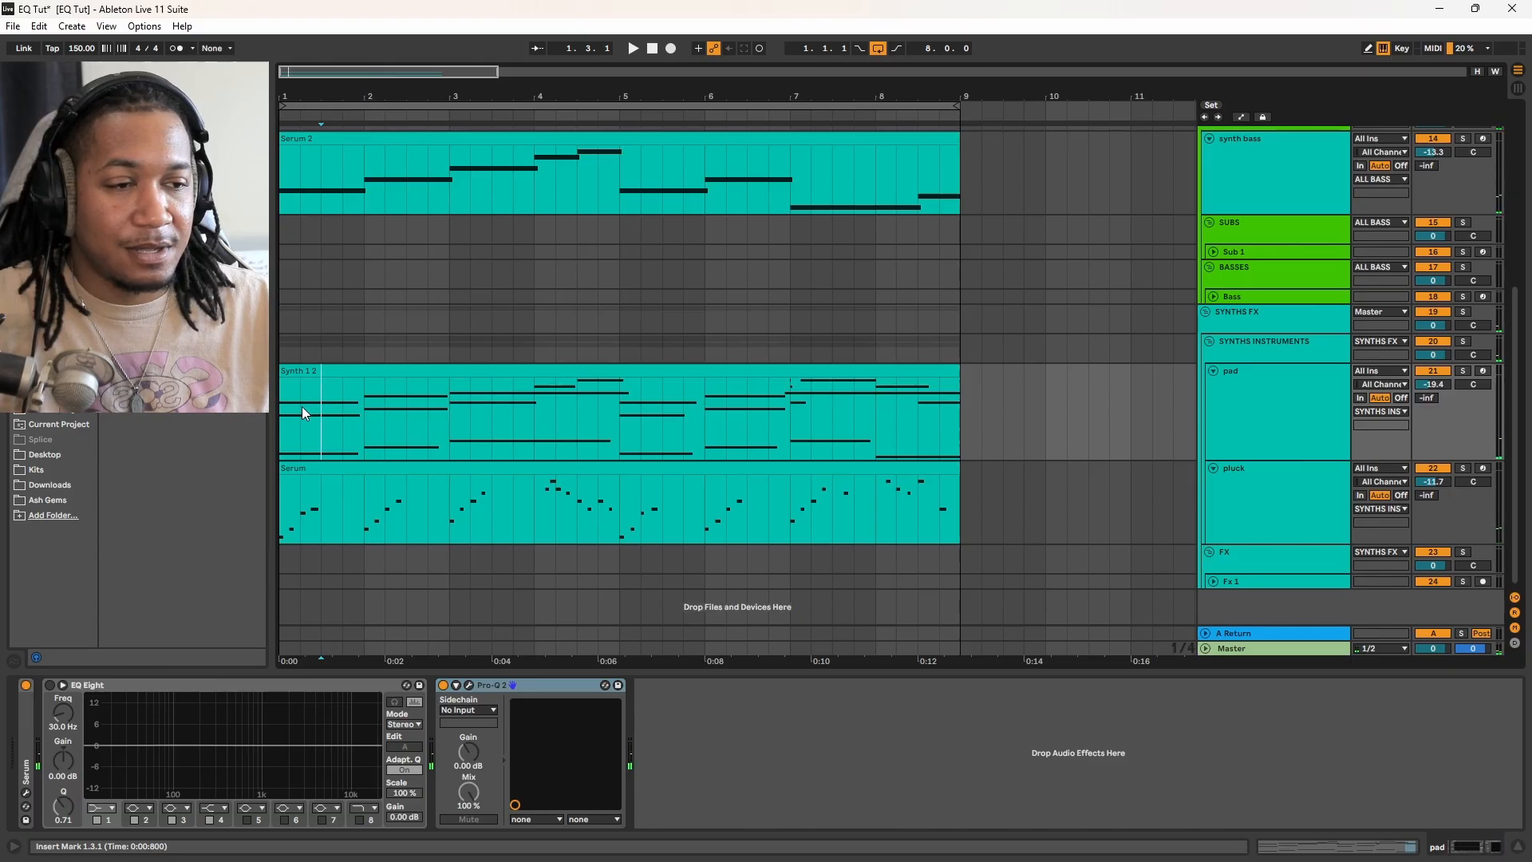
{"action": "left_click", "coordinate": [316, 506]}
{"action": "left_click", "coordinate": [49, 686]}
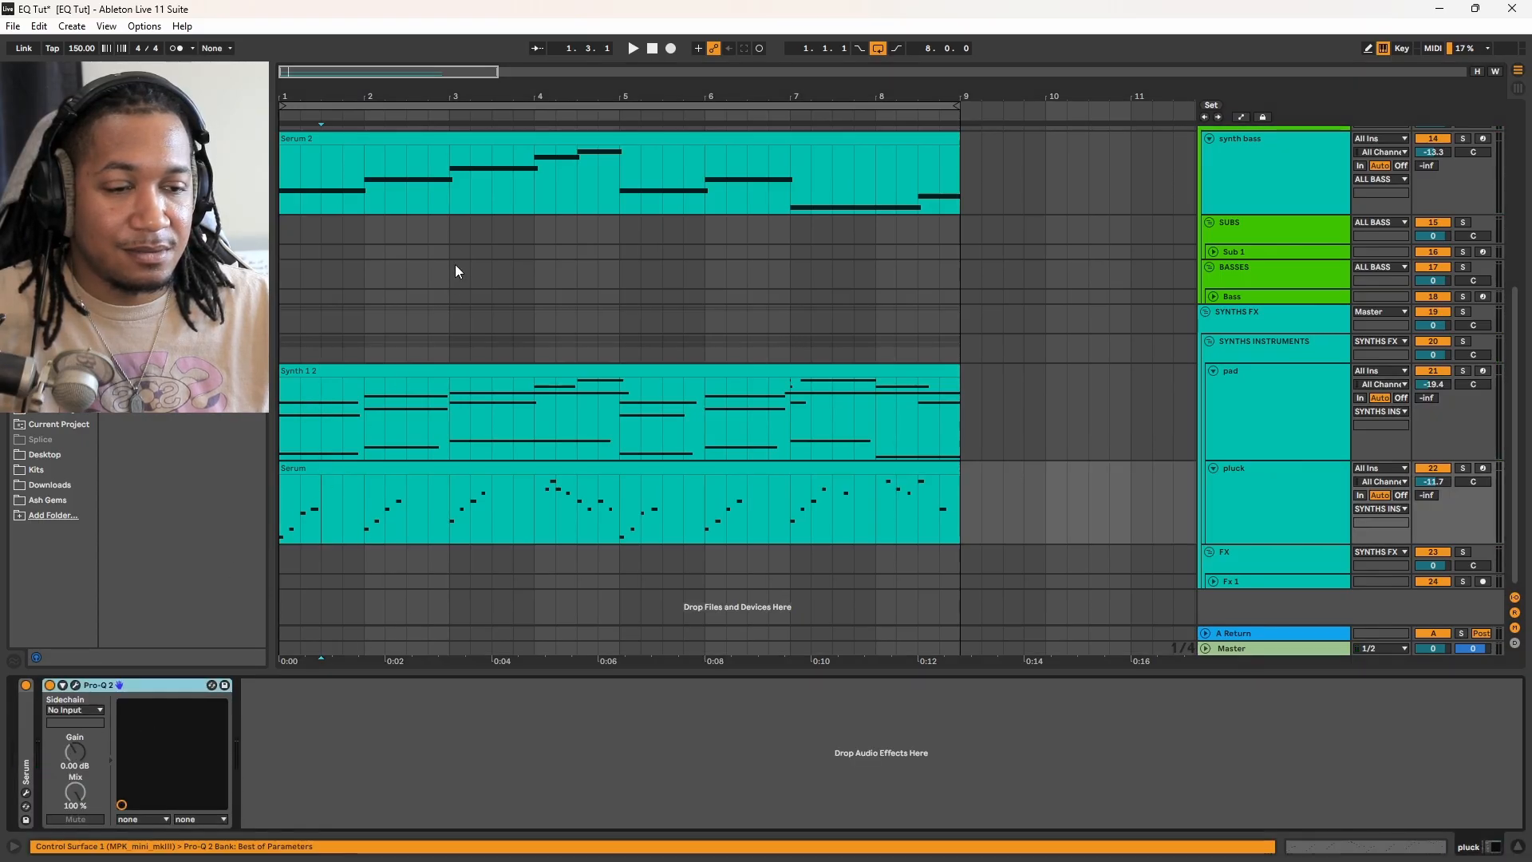
- Audition the loop from bar 1 with the pad and pluck EQs active, and stop playback
{"action": "left_click", "coordinate": [429, 180]}
{"action": "left_click", "coordinate": [284, 497]}
{"action": "key", "text": "space"}
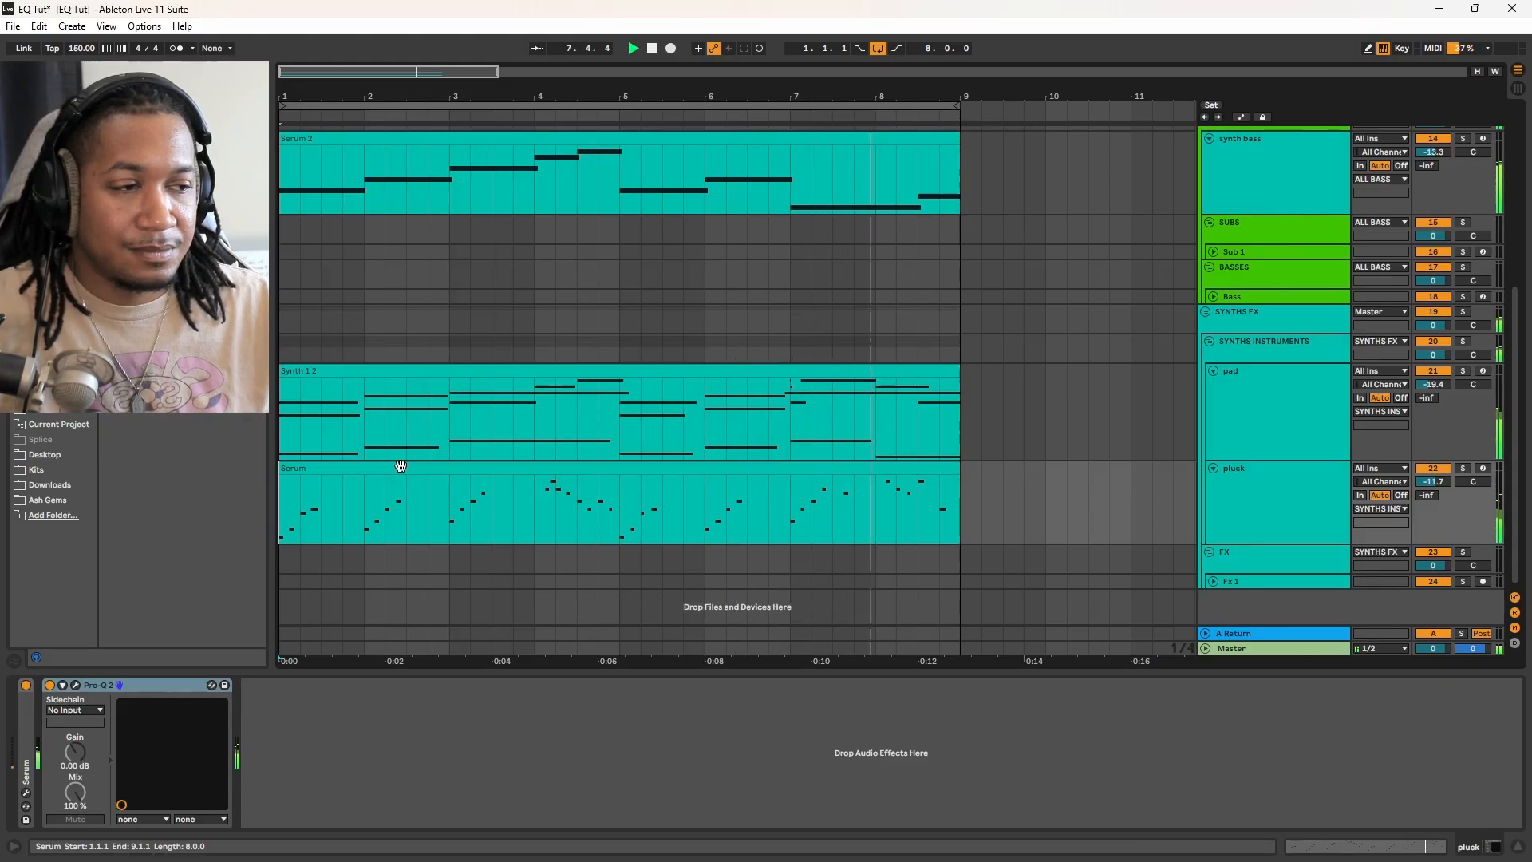
{"action": "key", "text": "space"}
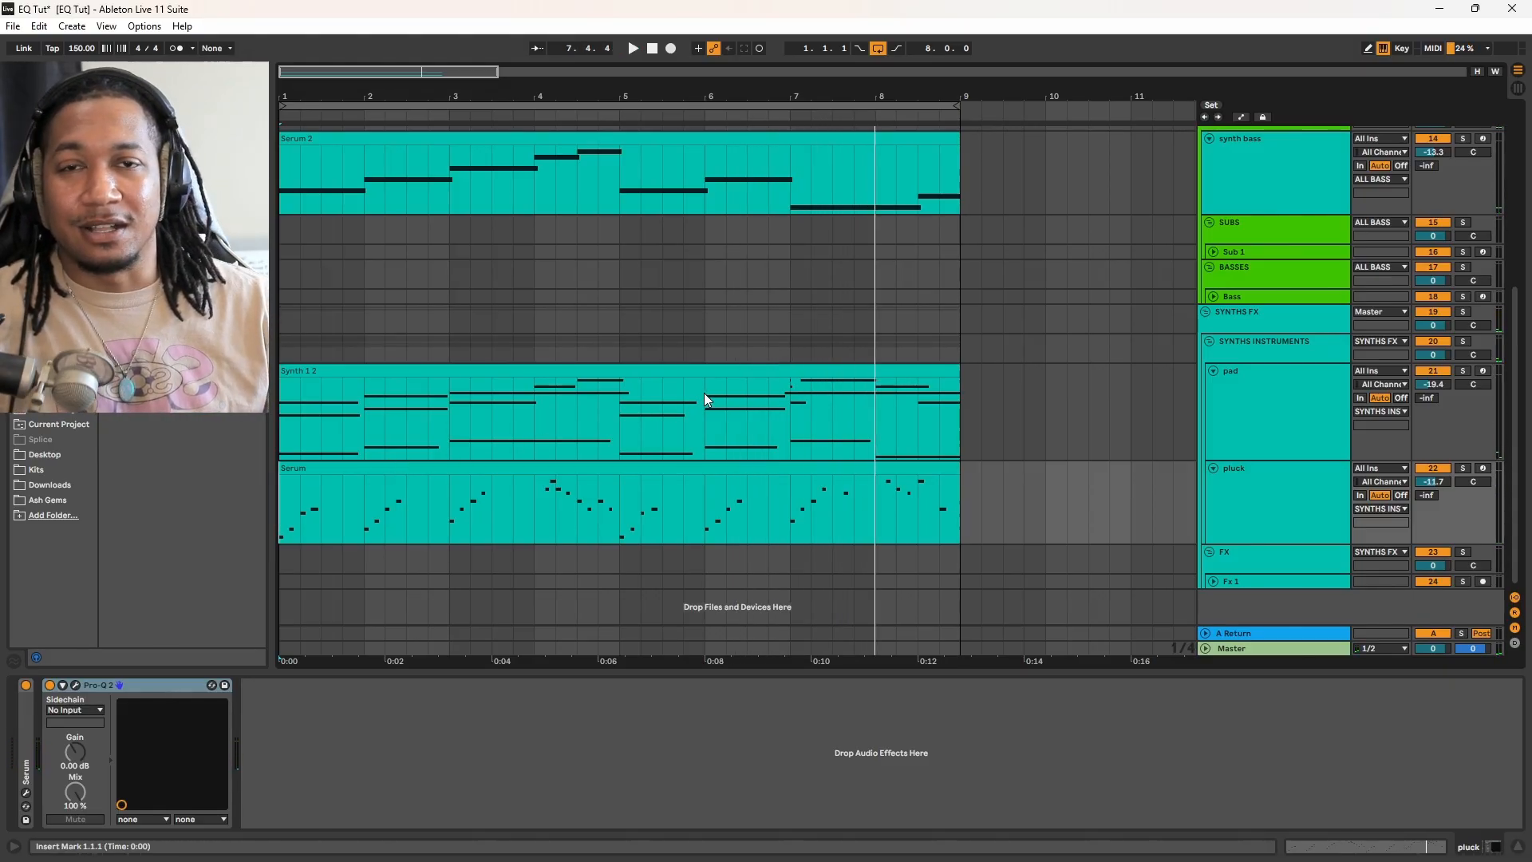
- Exaggerate the pluck's Pro-Q 2 curve: low cut near 20 Hz, bell at 544 Hz with +12.1 dB, a deep mid cut and a high boost
{"action": "left_click", "coordinate": [75, 685]}
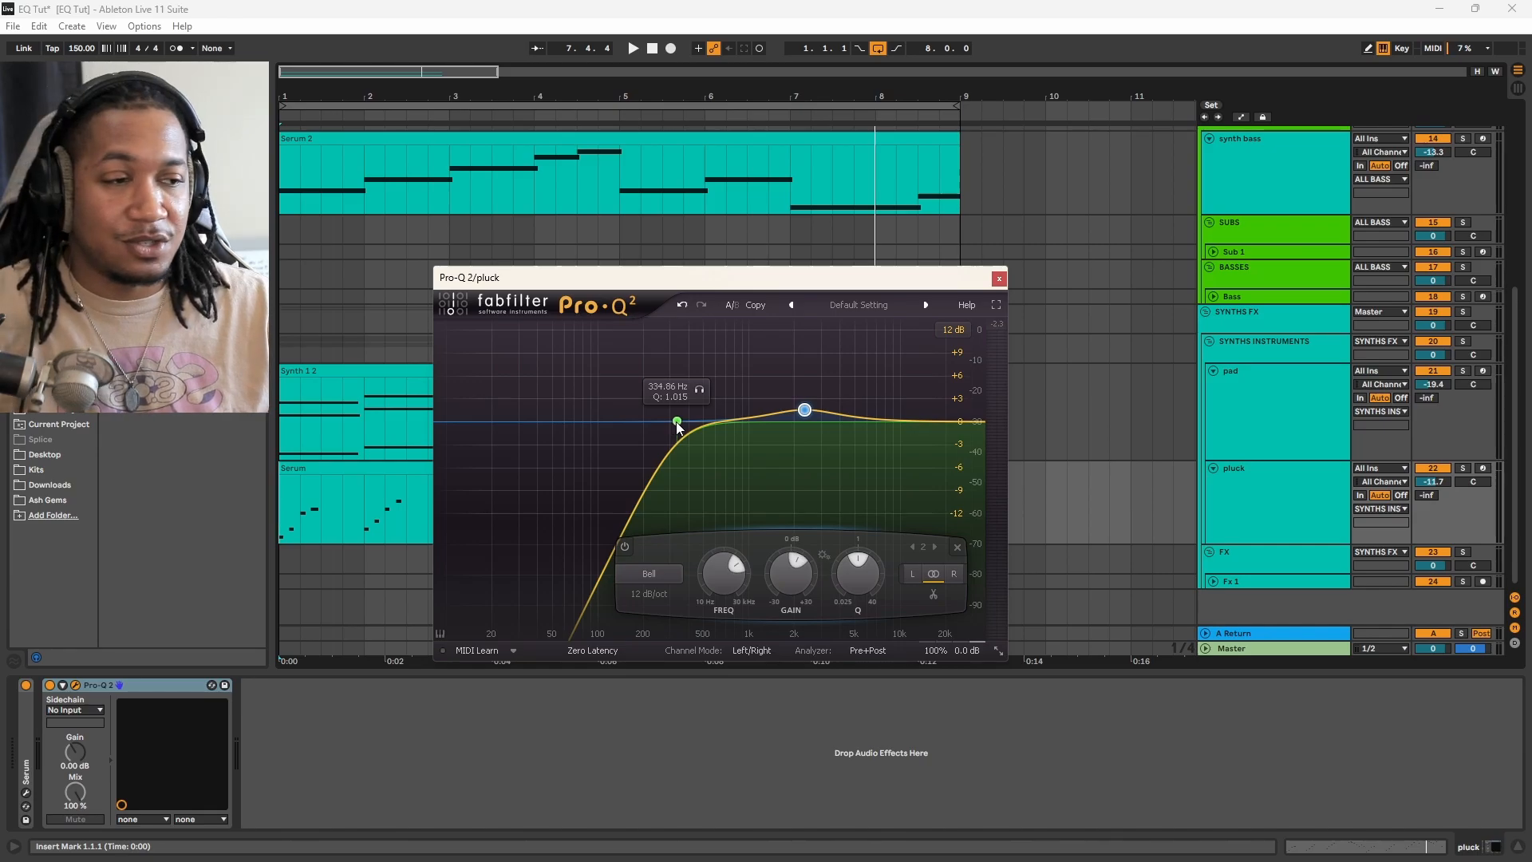
{"action": "left_click_drag", "start_coordinate": [676, 421], "coordinate": [492, 358]}
{"action": "left_click_drag", "start_coordinate": [800, 405], "coordinate": [731, 327]}
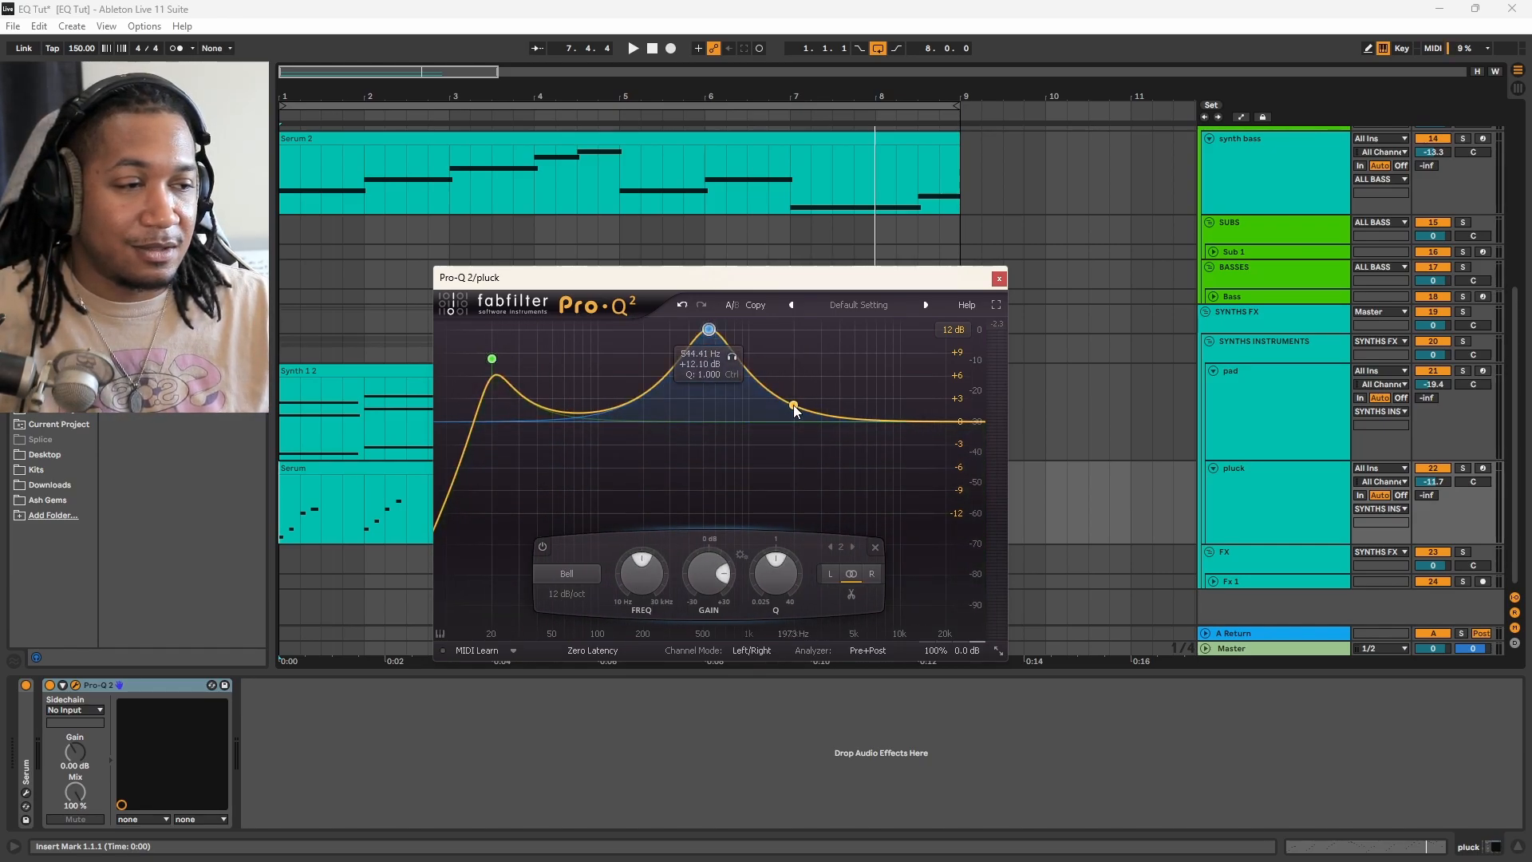
{"action": "left_click_drag", "start_coordinate": [793, 404], "coordinate": [763, 505]}
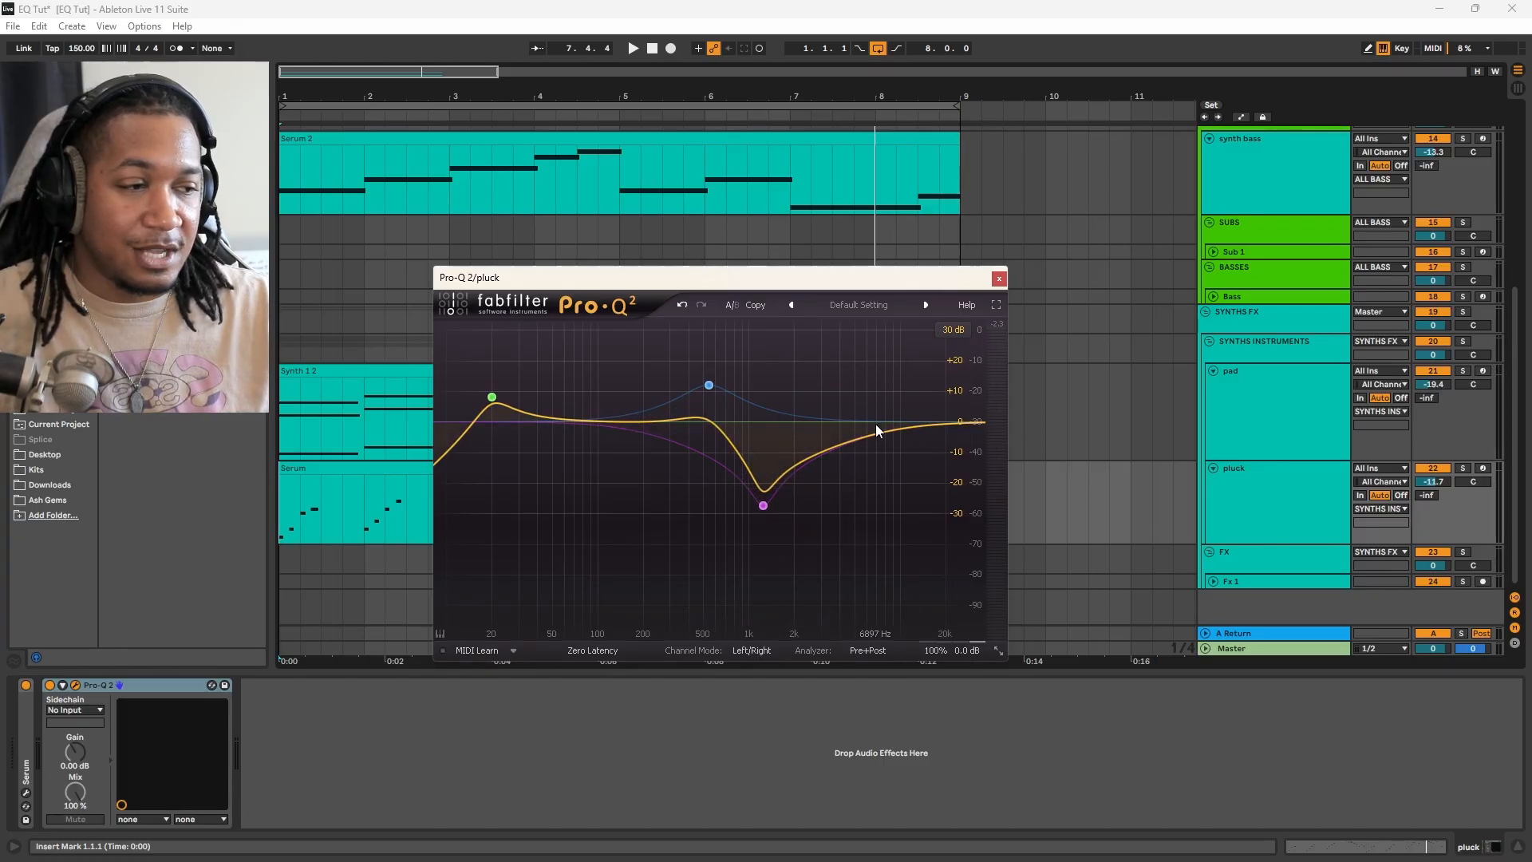
{"action": "left_click_drag", "start_coordinate": [878, 431], "coordinate": [930, 331]}
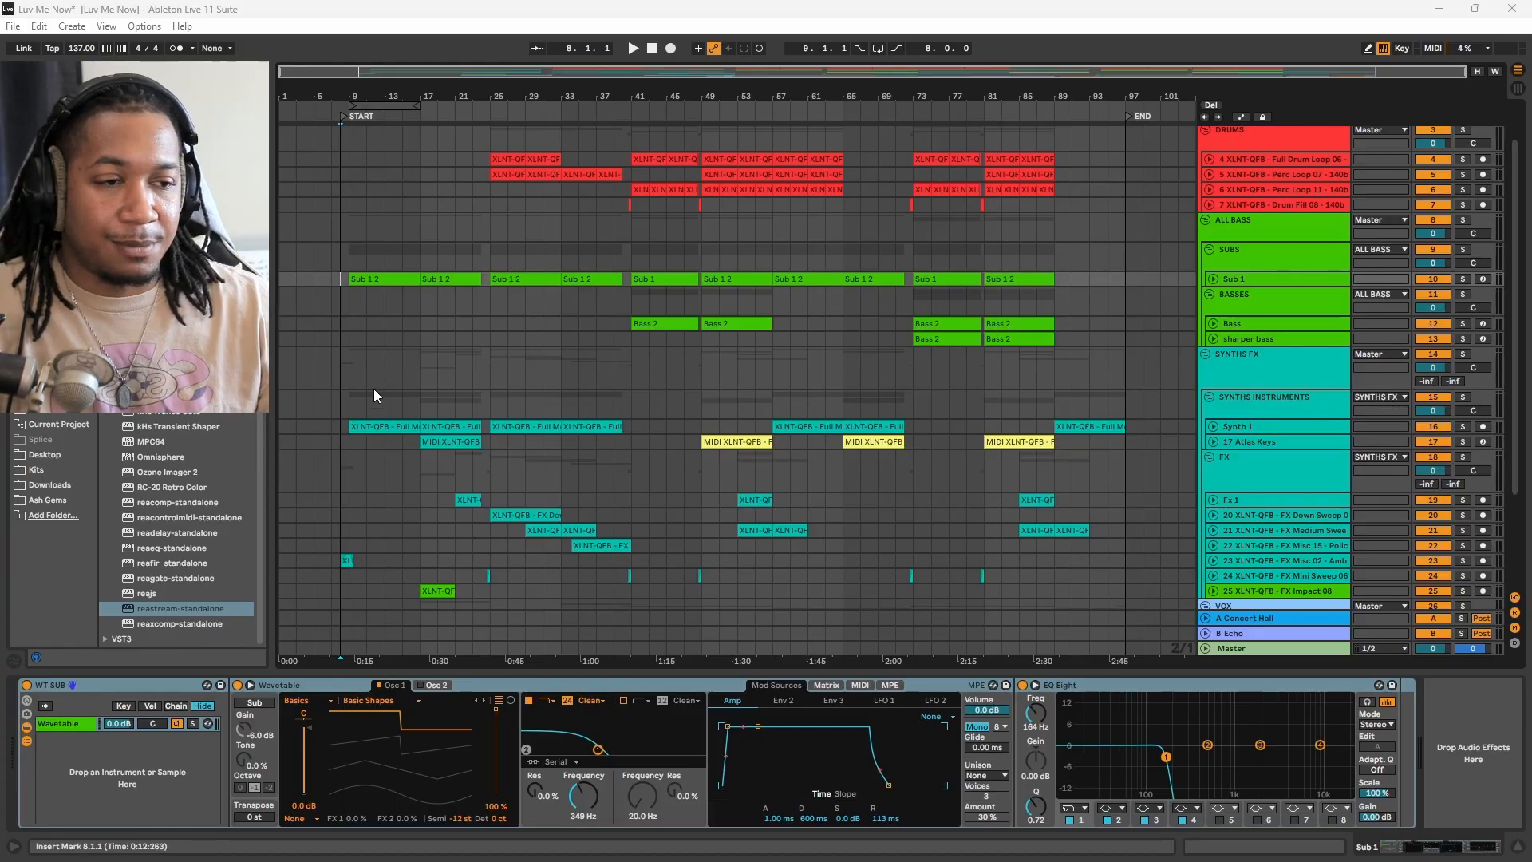
- In the Luv Me Now project, select the Synth 1 track at bar 8 and play the arrangement from there
{"action": "left_click", "coordinate": [343, 412]}
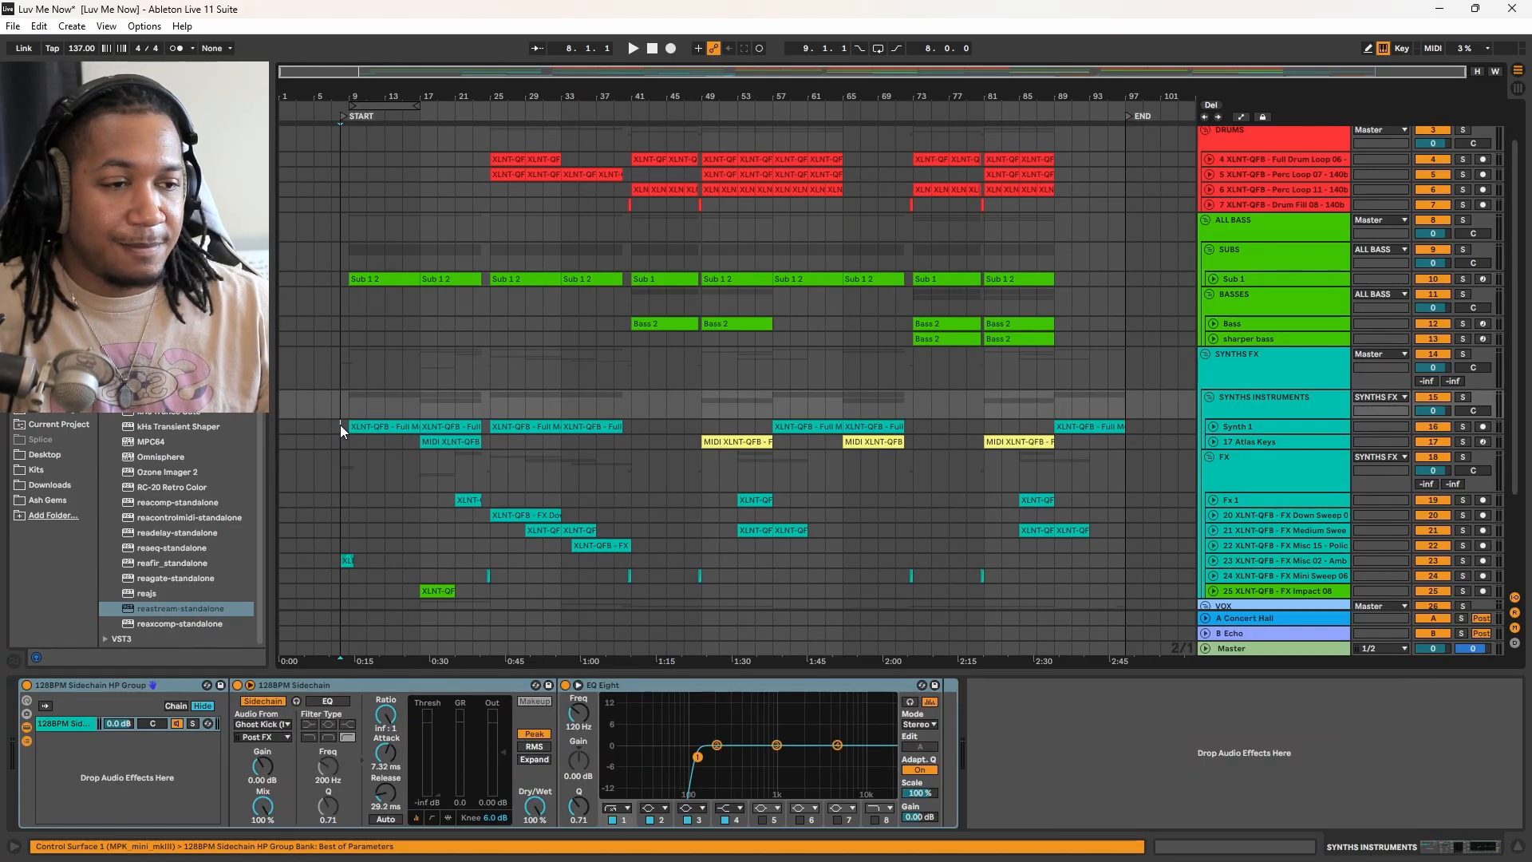
{"action": "left_click", "coordinate": [340, 425]}
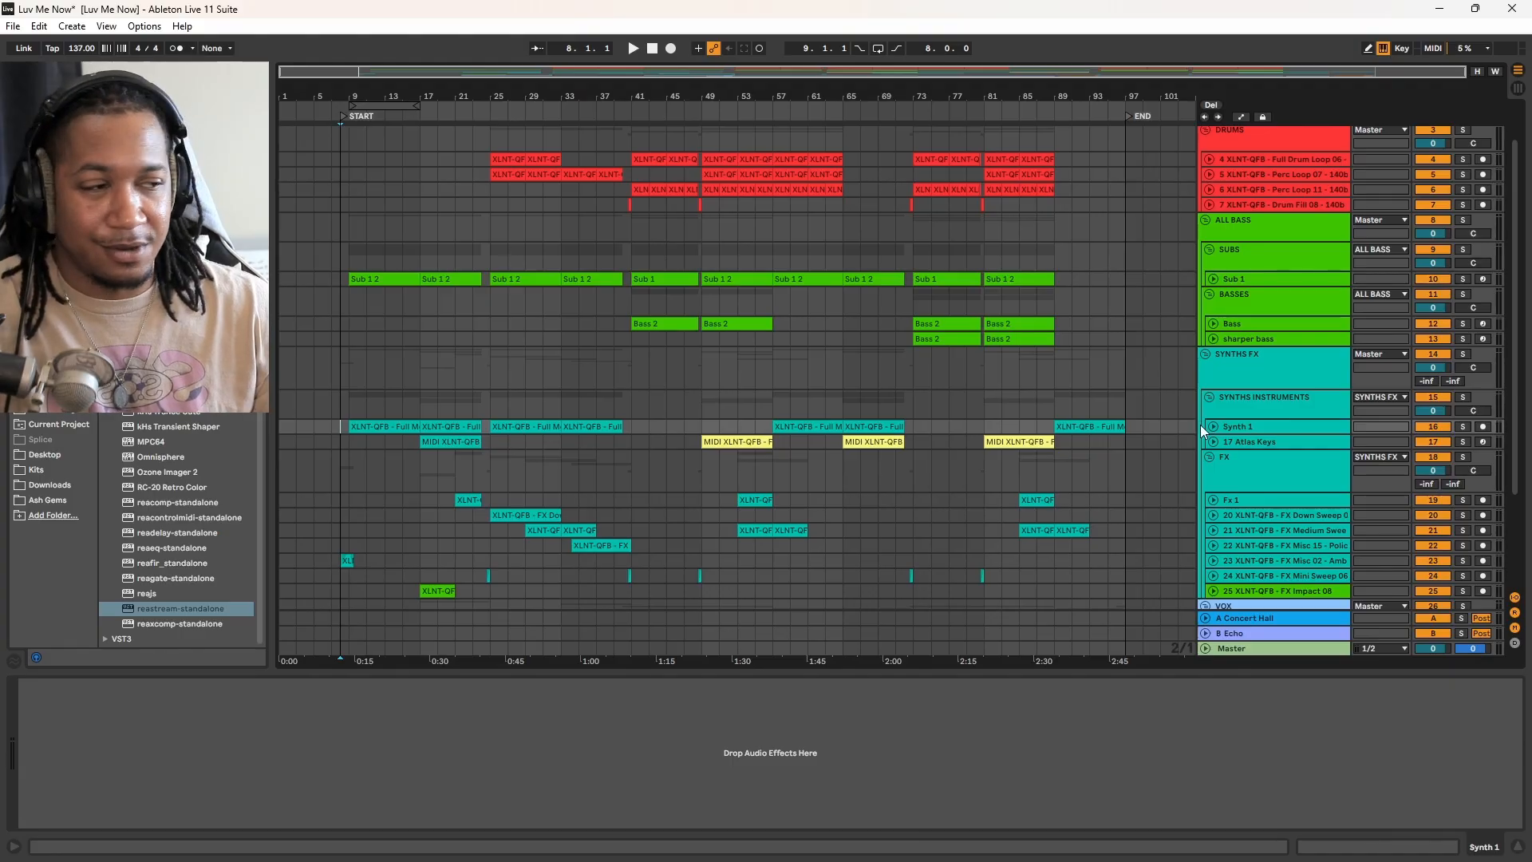
{"action": "left_click", "coordinate": [1214, 426]}
{"action": "left_click", "coordinate": [1214, 427]}
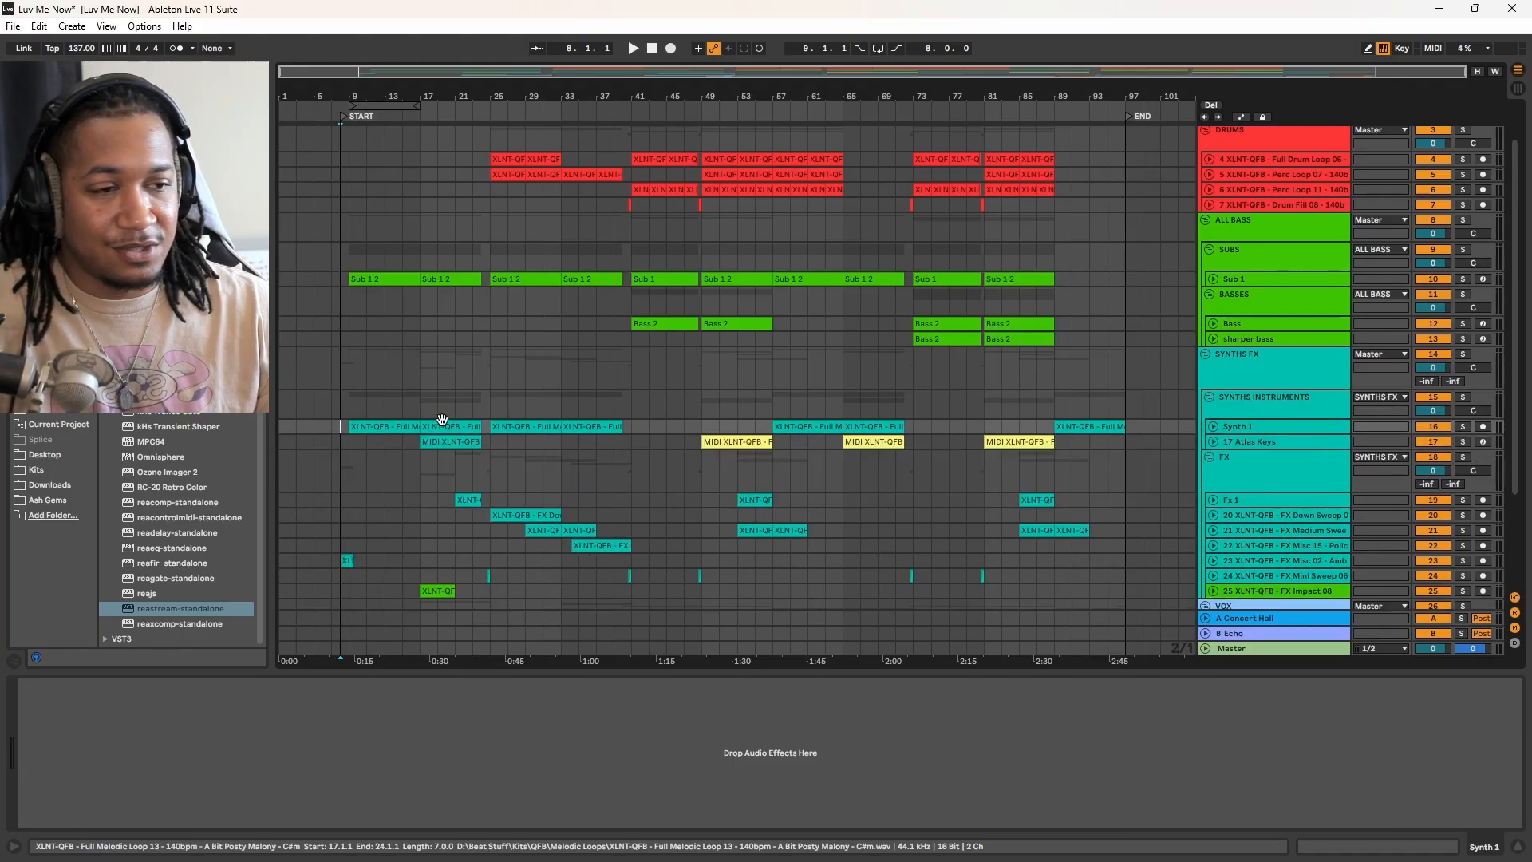
{"action": "key", "text": "space"}
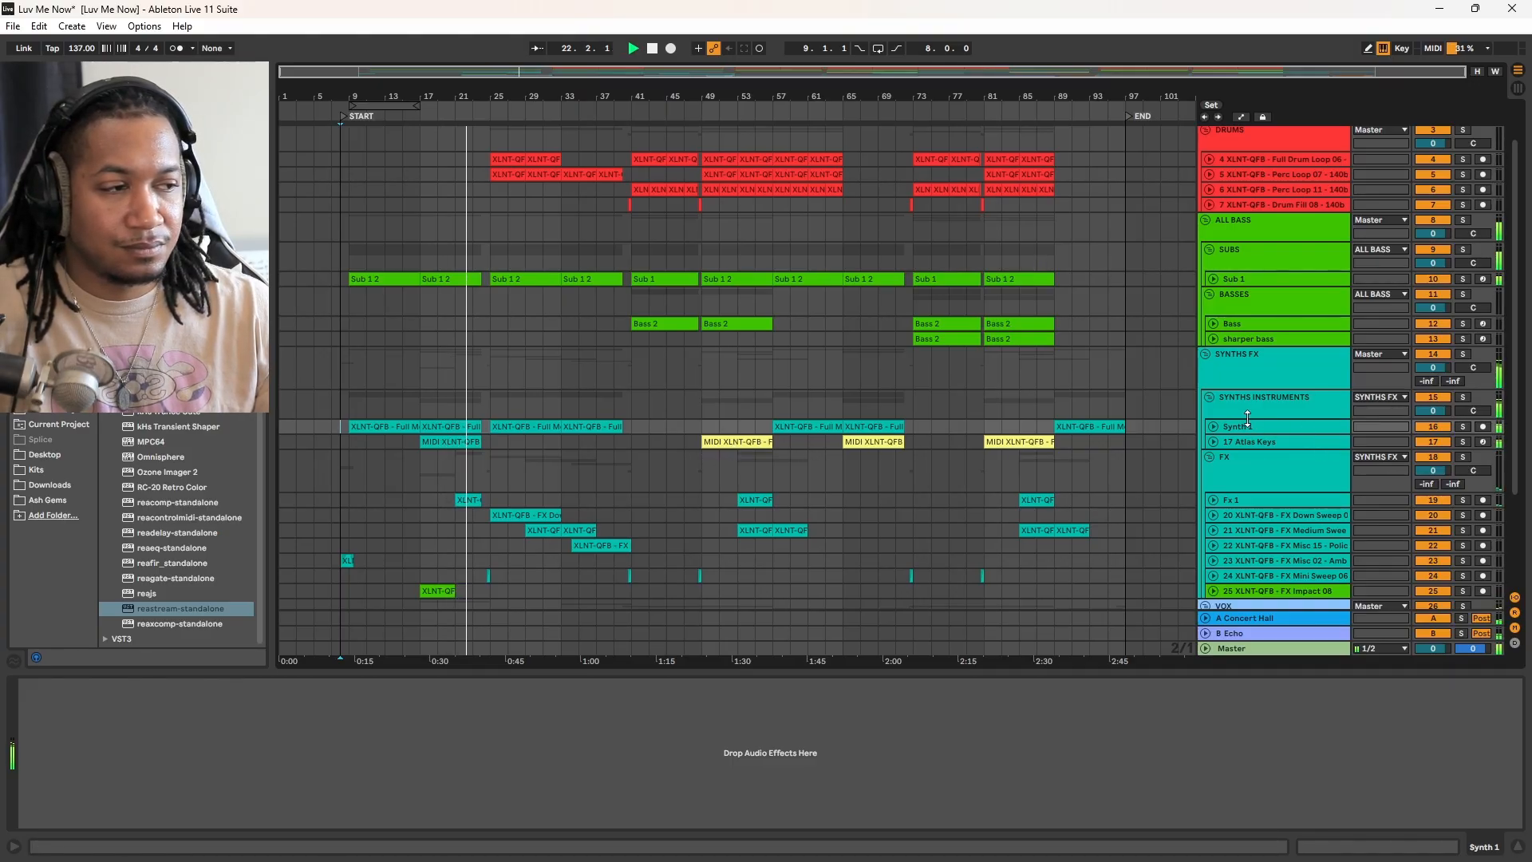
- Add Pro-Q 2 to the Synth 1 track, apply a low cut at about 272 Hz, and close the plug-in window
{"action": "left_click", "coordinate": [1213, 427]}
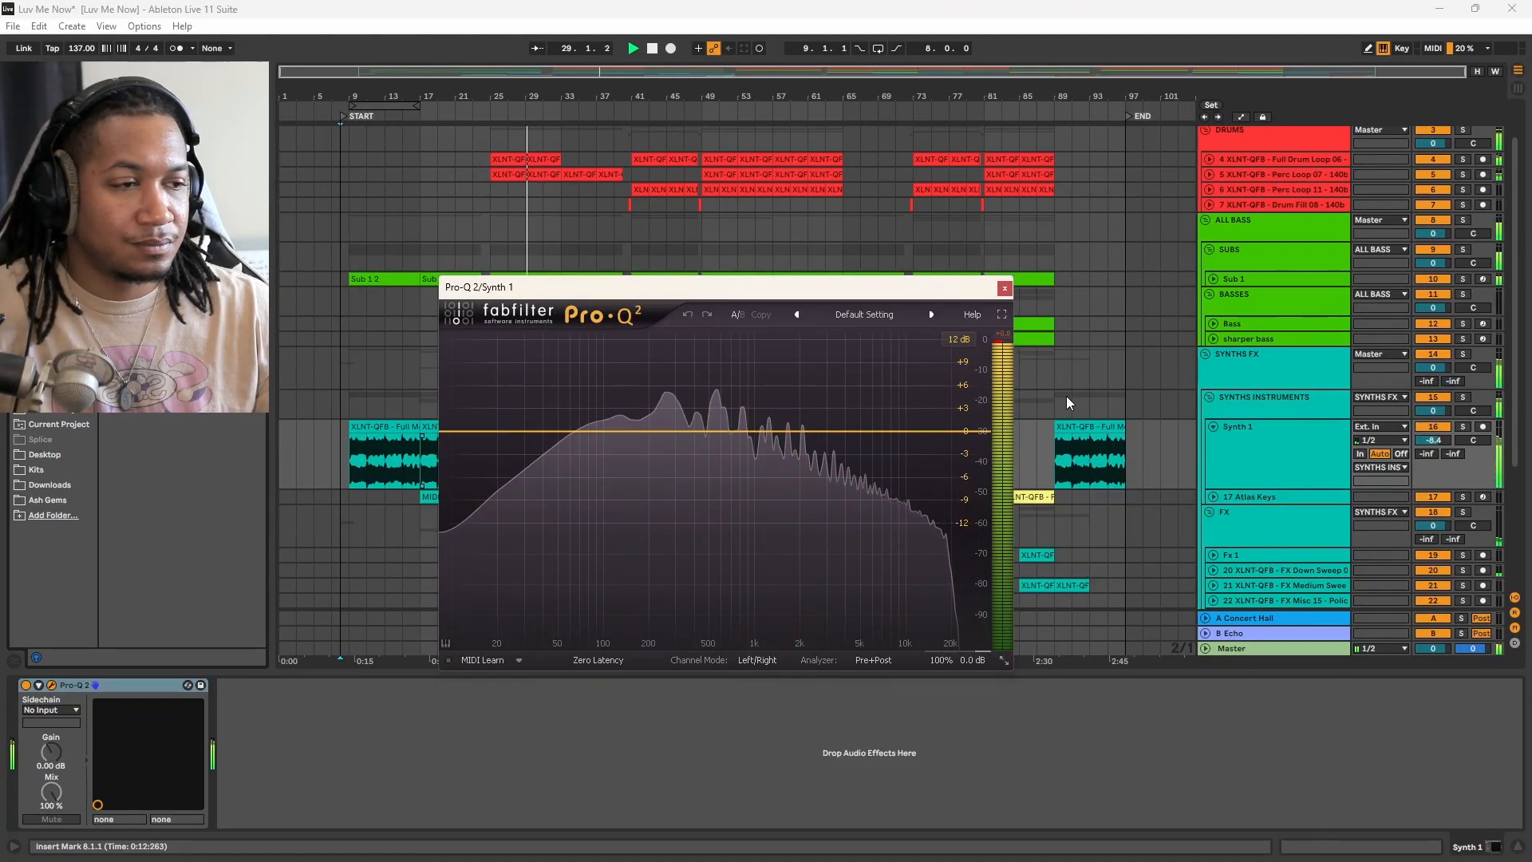
{"action": "left_click_drag", "start_coordinate": [731, 298], "coordinate": [845, 308]}
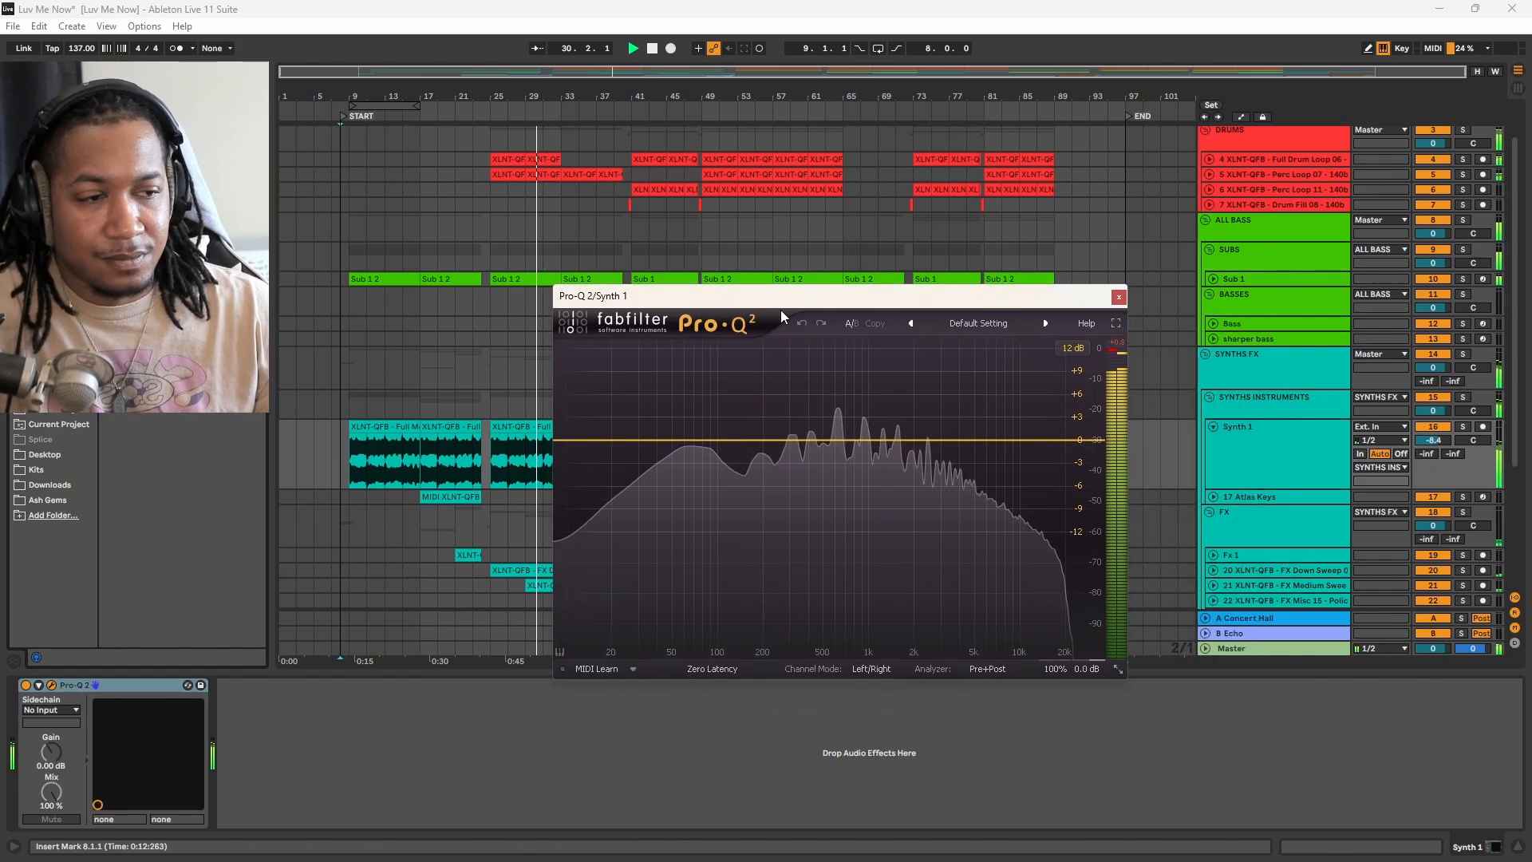
{"action": "left_click_drag", "start_coordinate": [611, 446], "coordinate": [783, 445]}
{"action": "left_click", "coordinate": [606, 592]}
{"action": "left_click", "coordinate": [619, 648]}
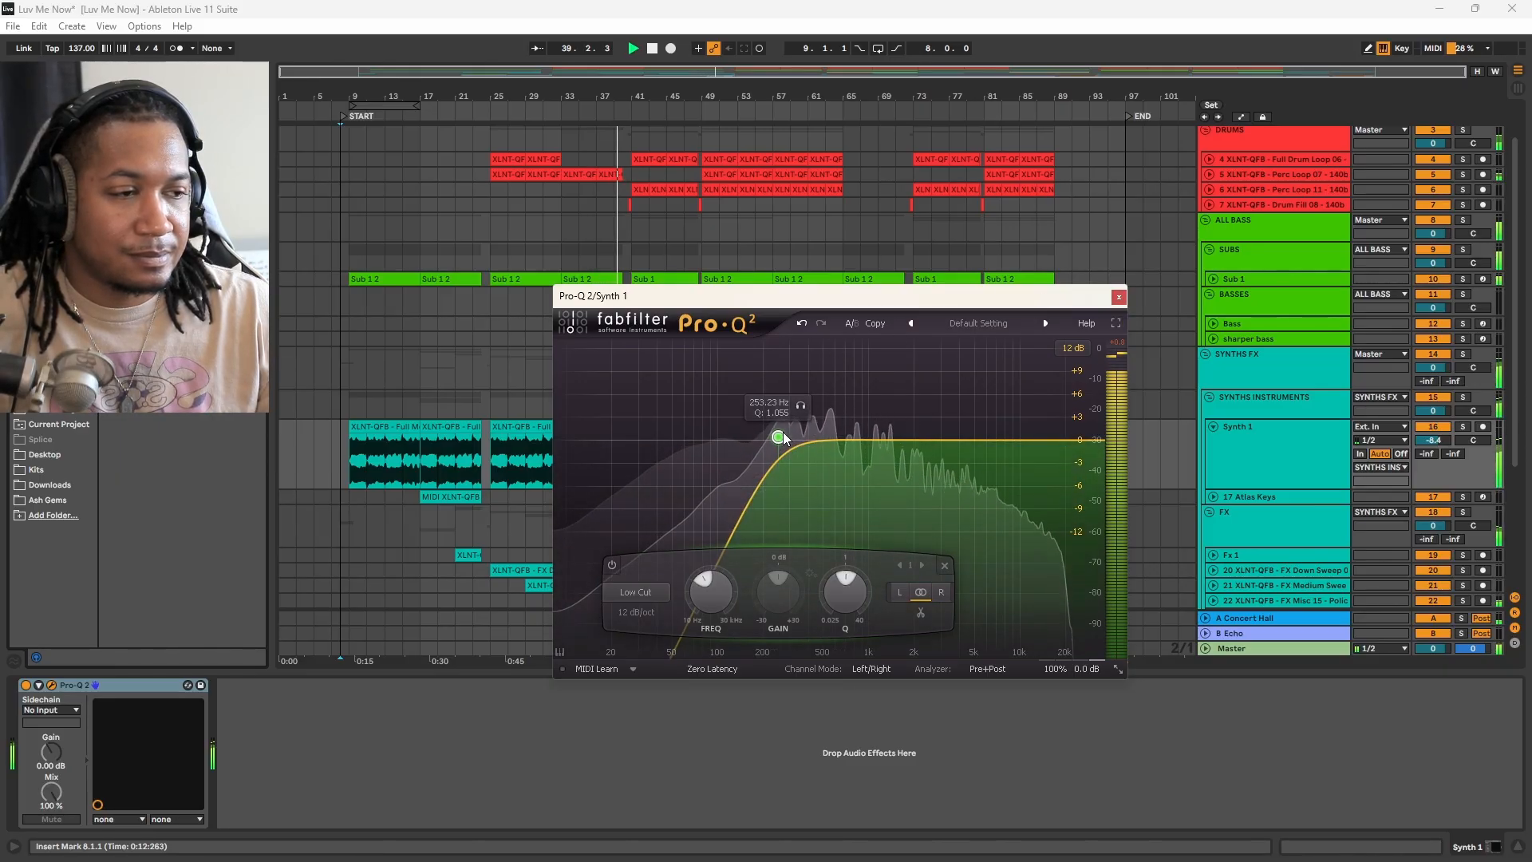
{"action": "left_click_drag", "start_coordinate": [786, 438], "coordinate": [793, 439]}
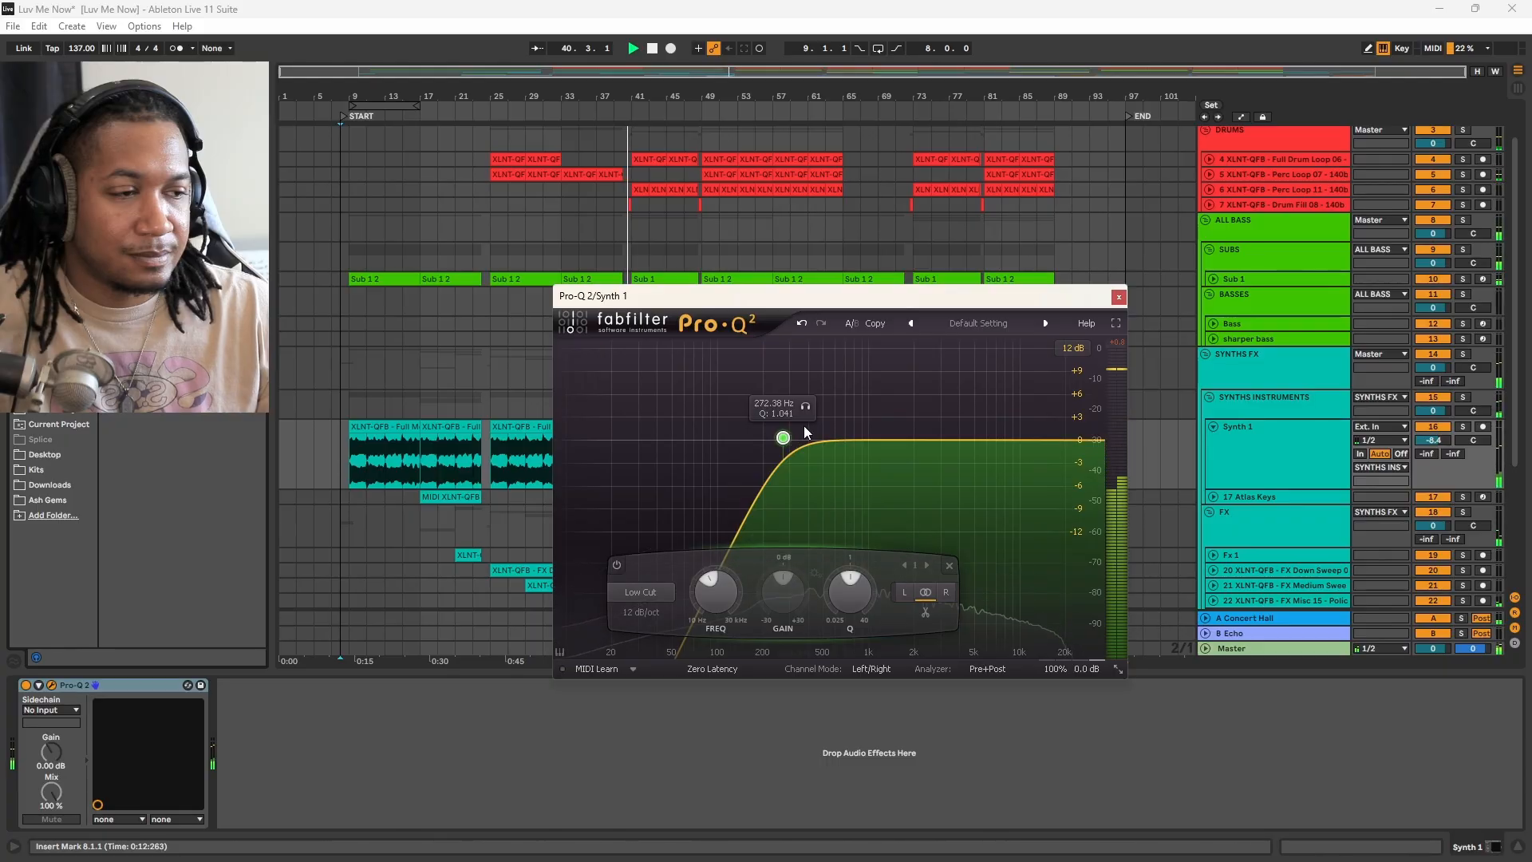
{"action": "left_click", "coordinate": [1118, 297]}
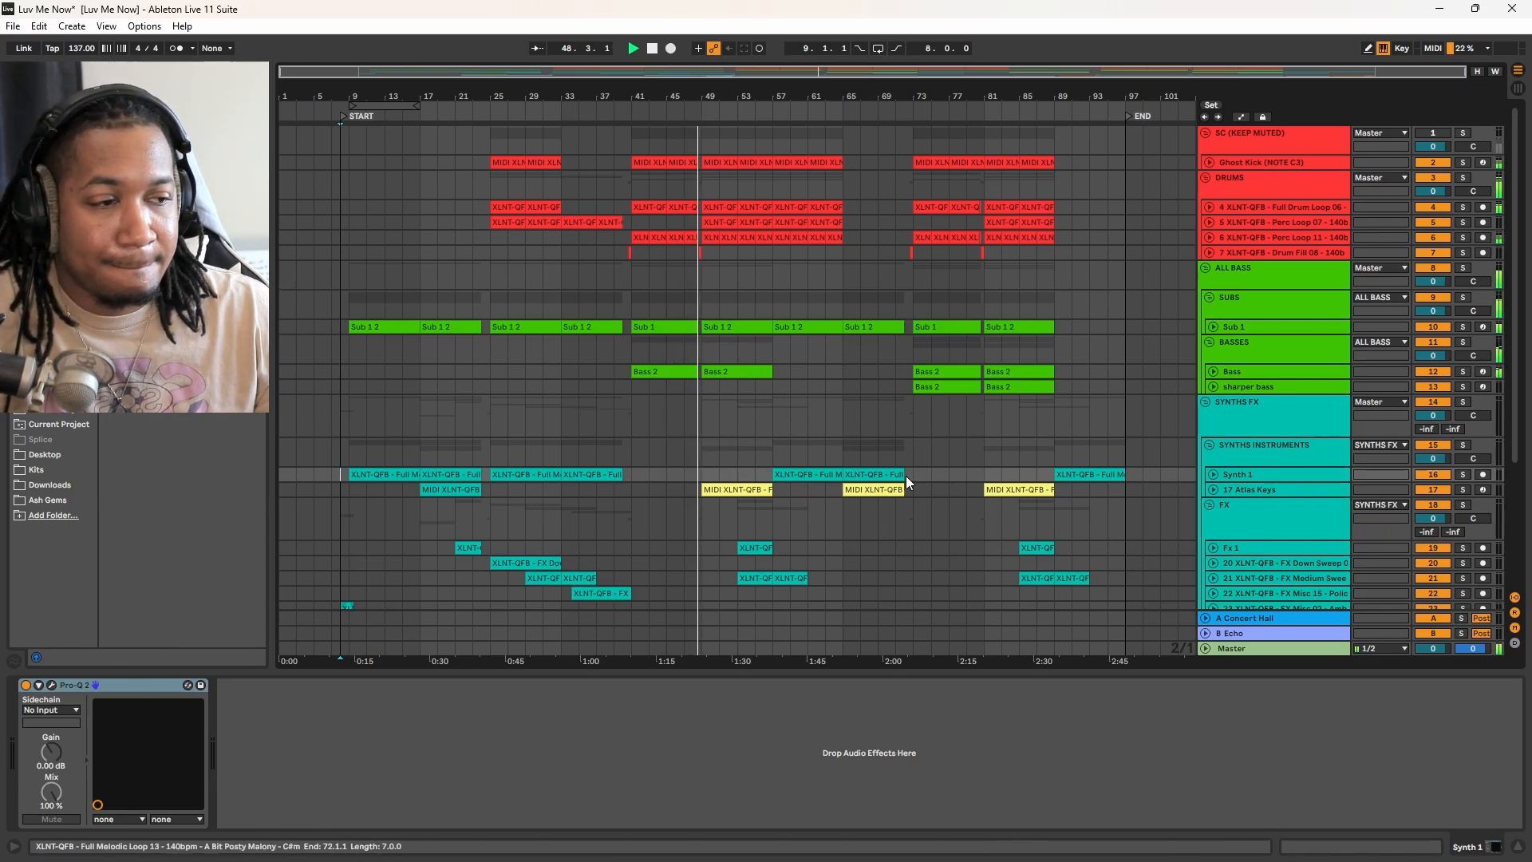
- Insert Pro-Q 2 before Utility on the Atlas Keys track and give it a low-cut band
{"action": "left_click", "coordinate": [1247, 492]}
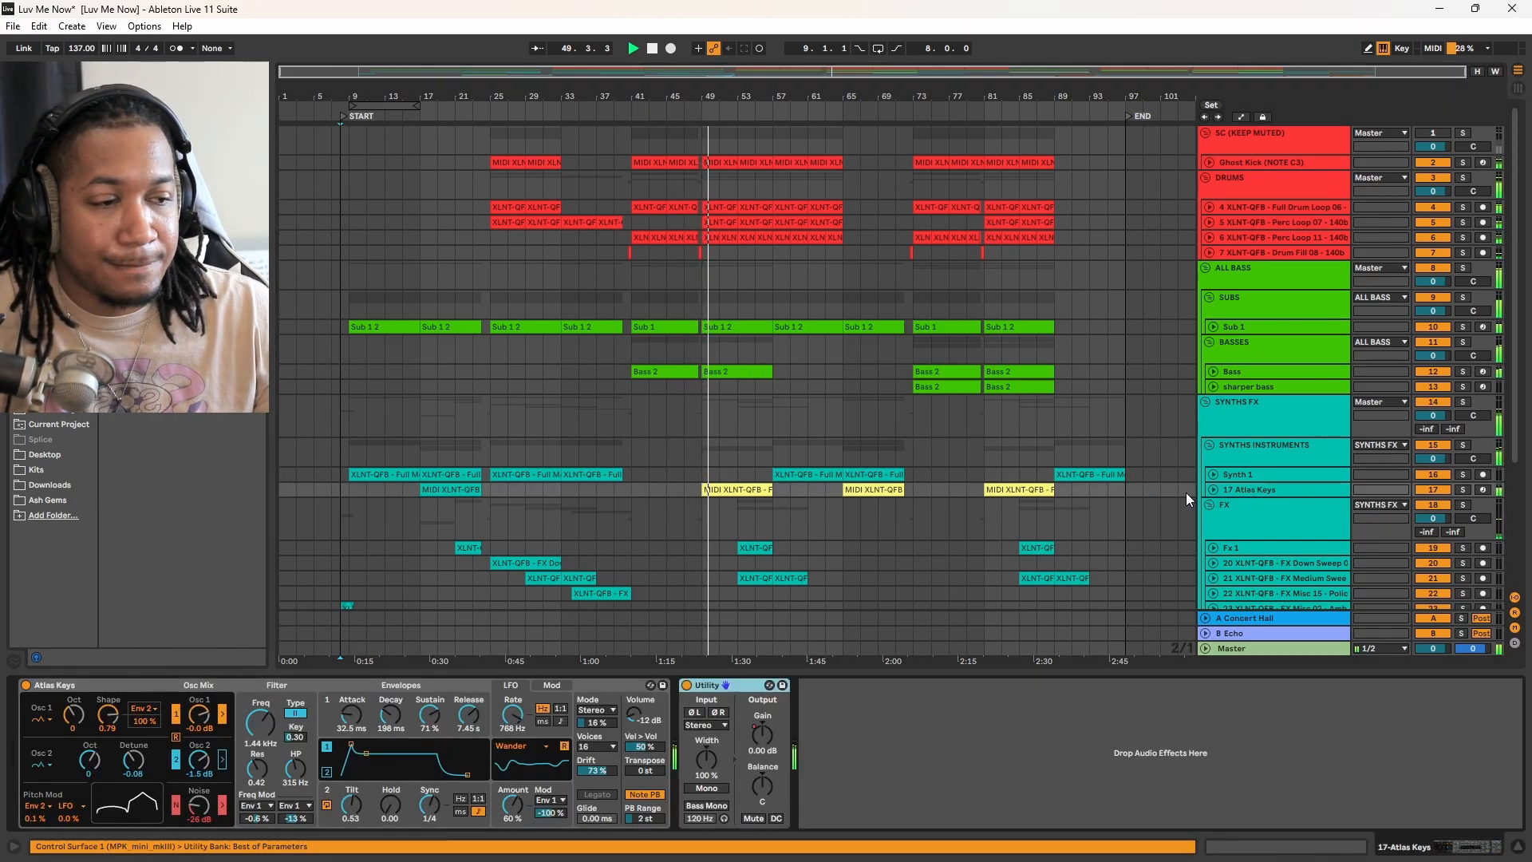
{"action": "left_click_drag", "start_coordinate": [495, 448], "coordinate": [666, 703]}
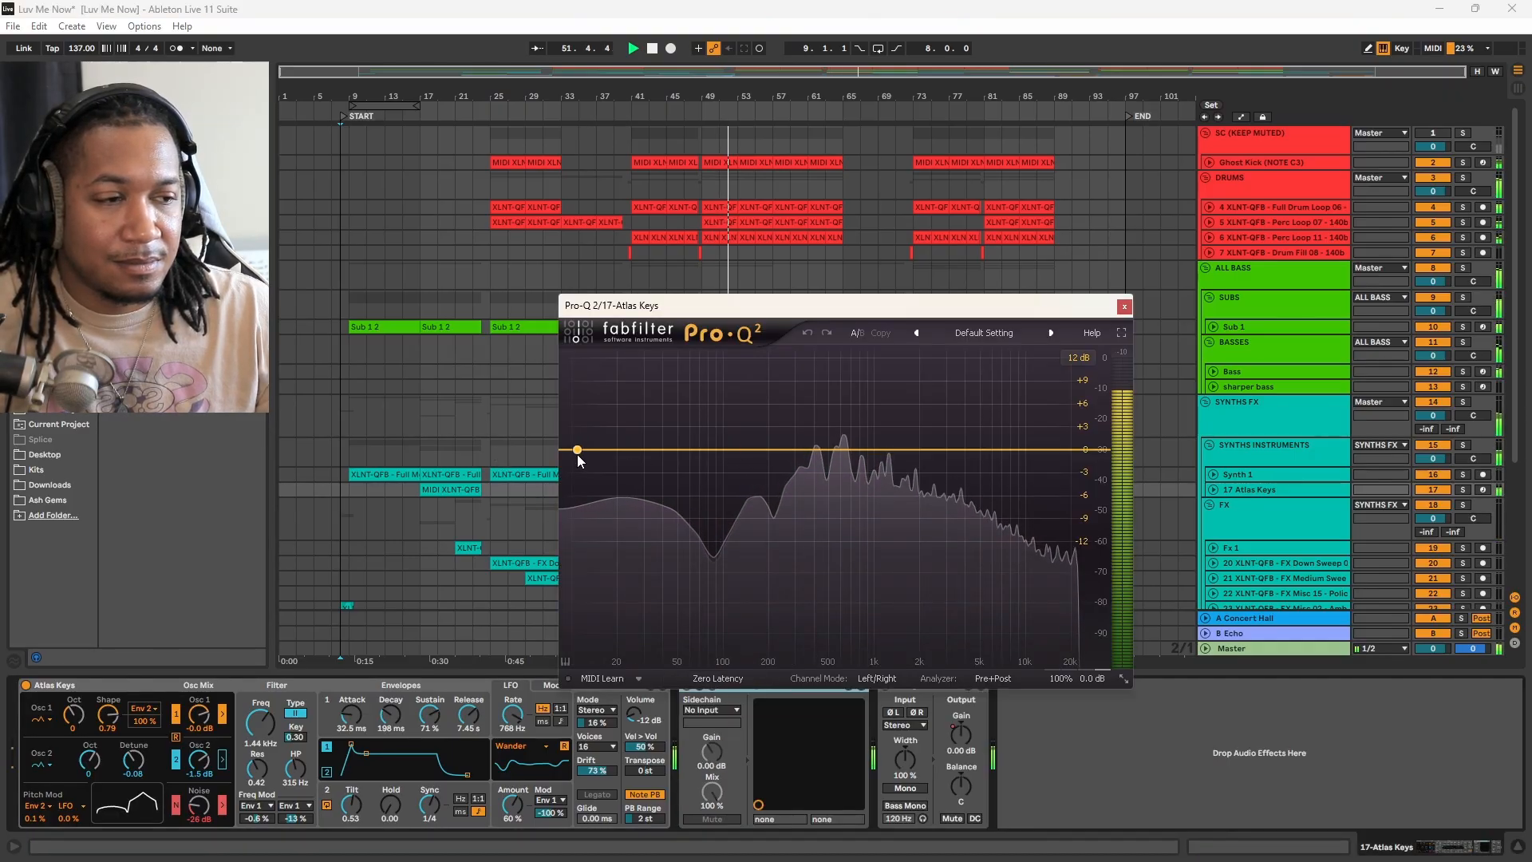
{"action": "left_click", "coordinate": [603, 479]}
{"action": "left_click", "coordinate": [613, 603]}
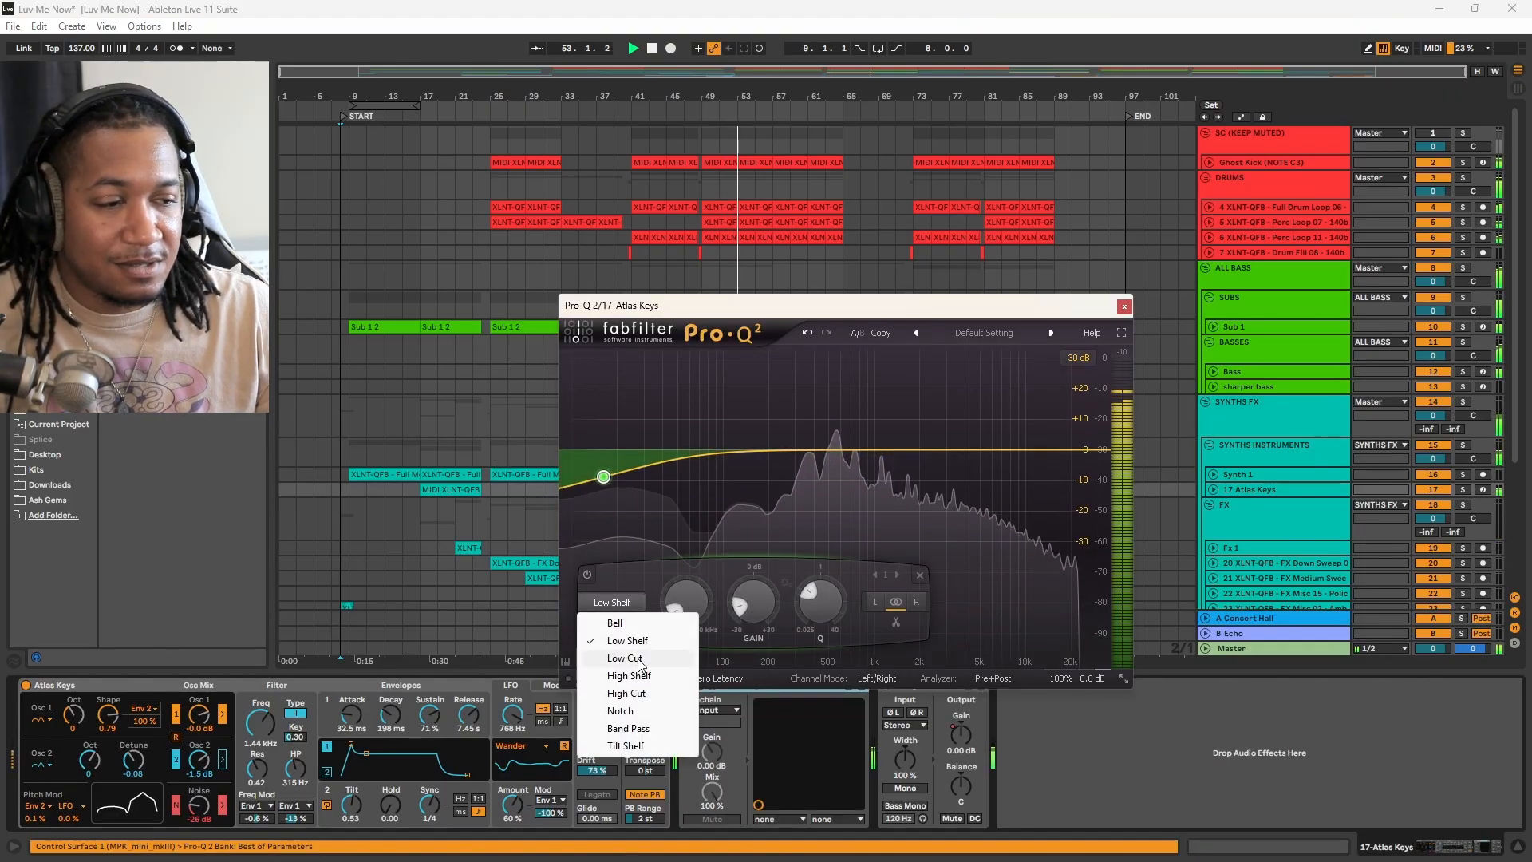
{"action": "left_click", "coordinate": [624, 658]}
- Set the Atlas Keys low cut to about 276 Hz at 30 dB/oct, add a 10 dB bell dip just below 1 kHz, and close the window
{"action": "left_click_drag", "start_coordinate": [603, 478], "coordinate": [793, 458]}
{"action": "left_click", "coordinate": [618, 622]}
{"action": "left_click", "coordinate": [666, 710]}
{"action": "left_click", "coordinate": [846, 454]}
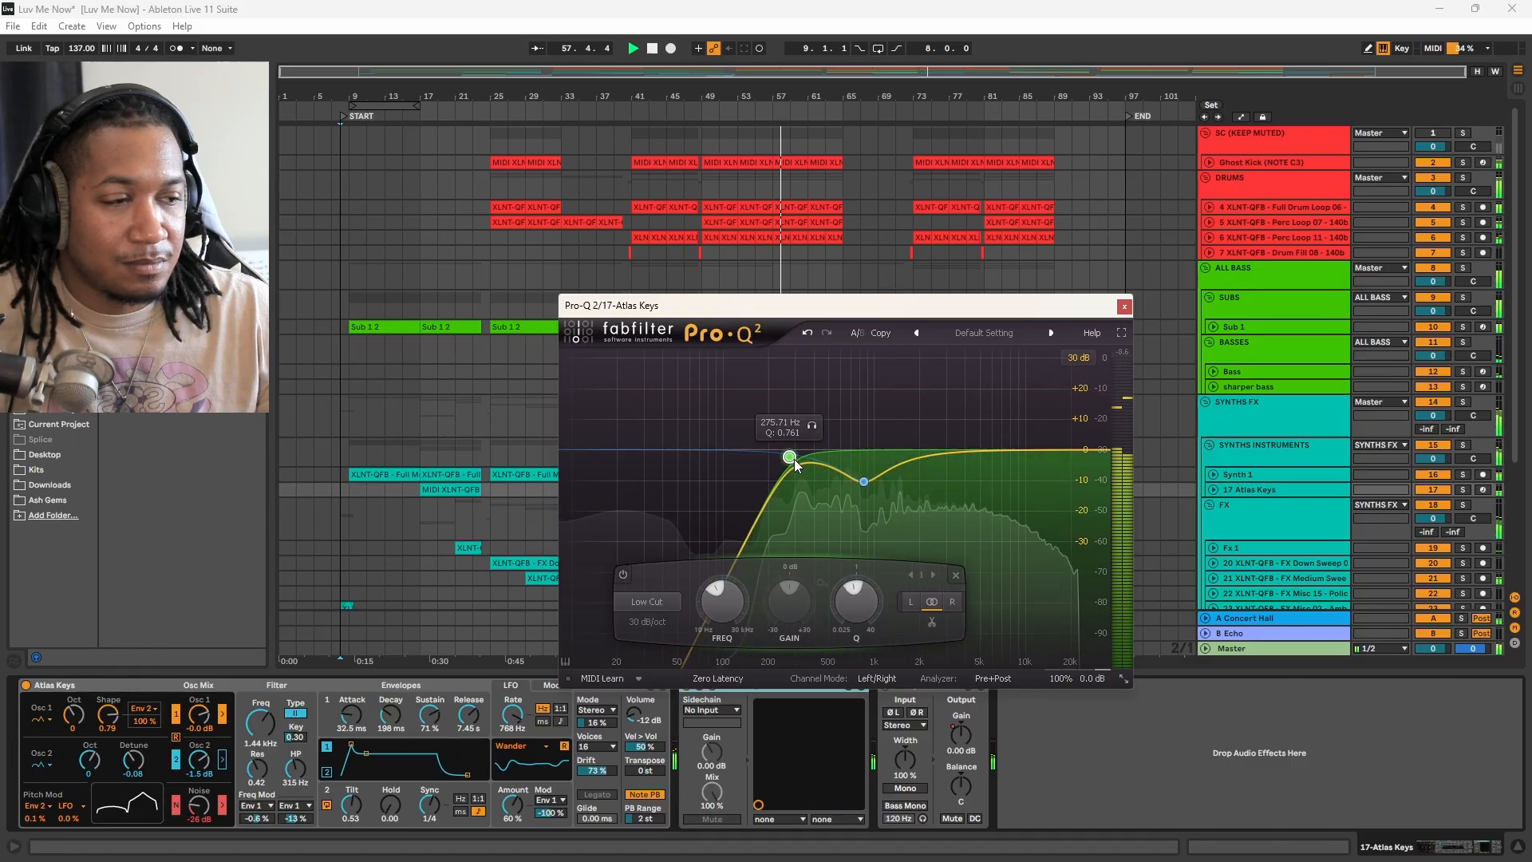
{"action": "left_click", "coordinate": [1124, 306]}
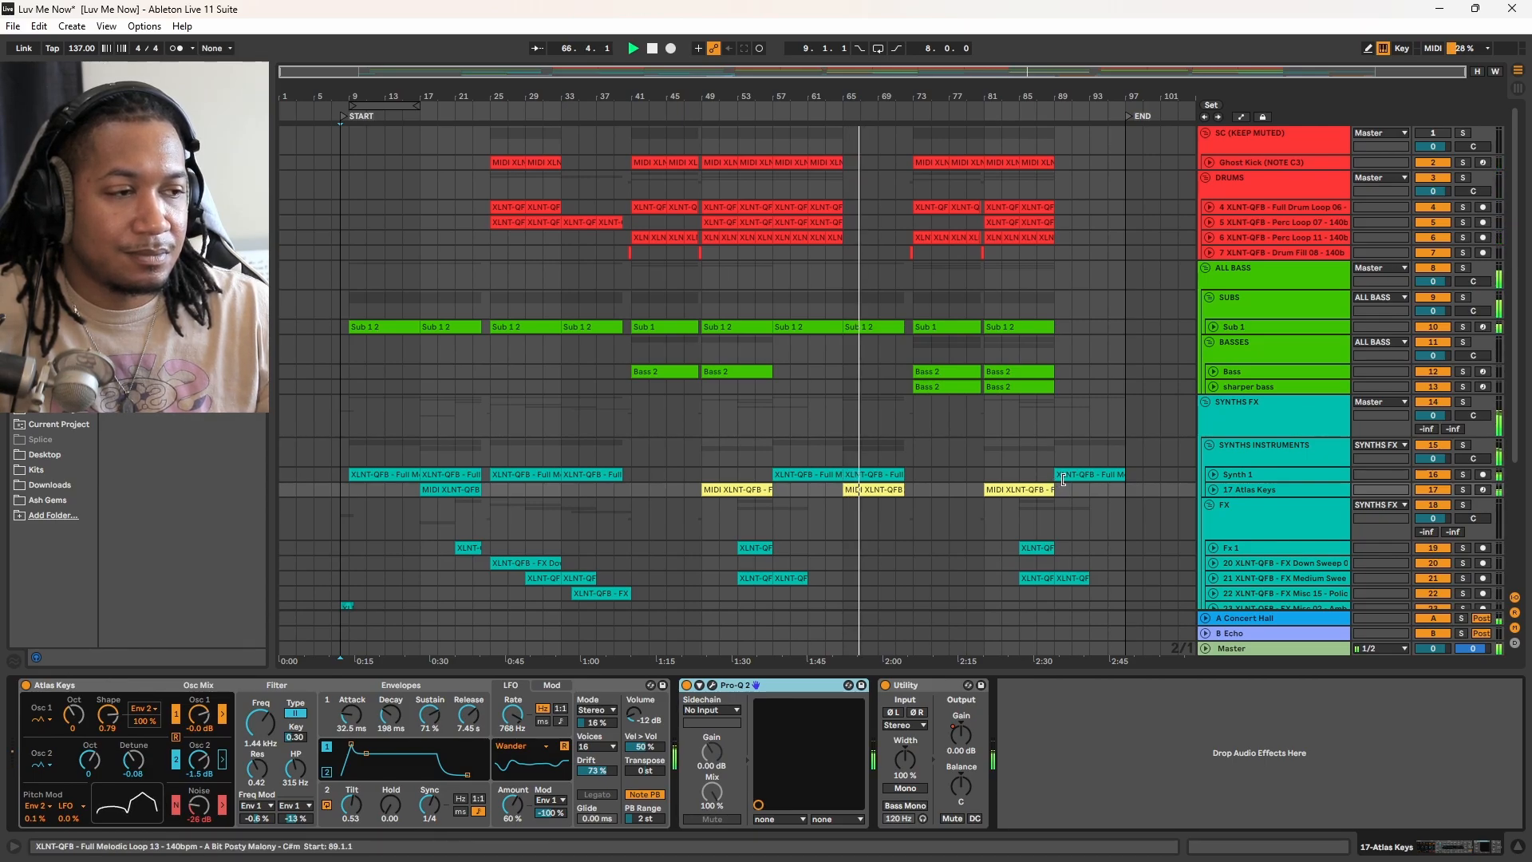
- Inspect the device chains of the sharper bass, Synth 1 and Atlas Keys tracks during playback
{"action": "left_click", "coordinate": [1216, 387]}
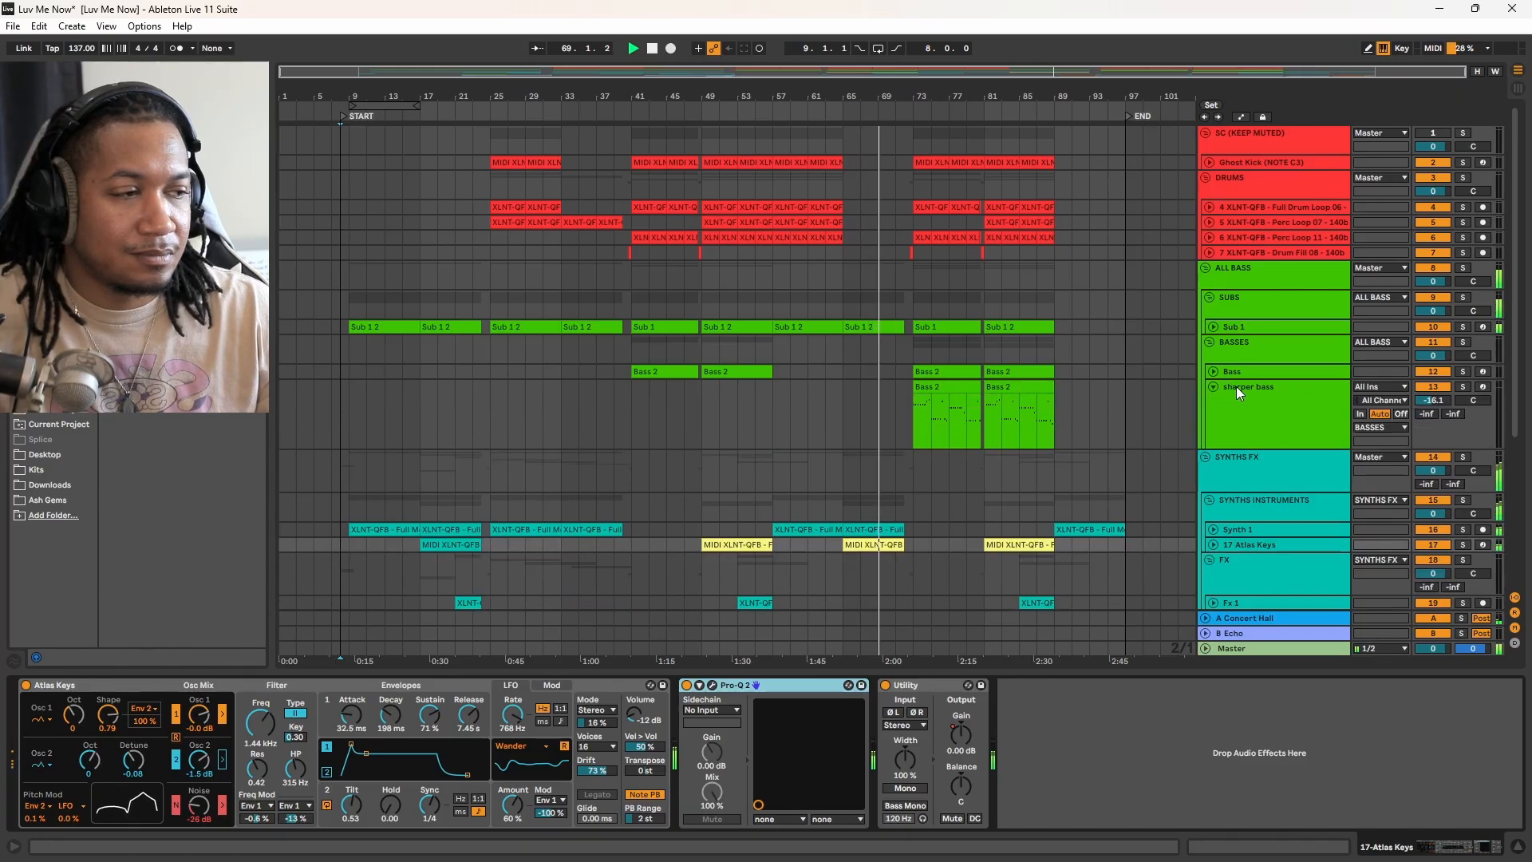
{"action": "left_click", "coordinate": [1237, 386]}
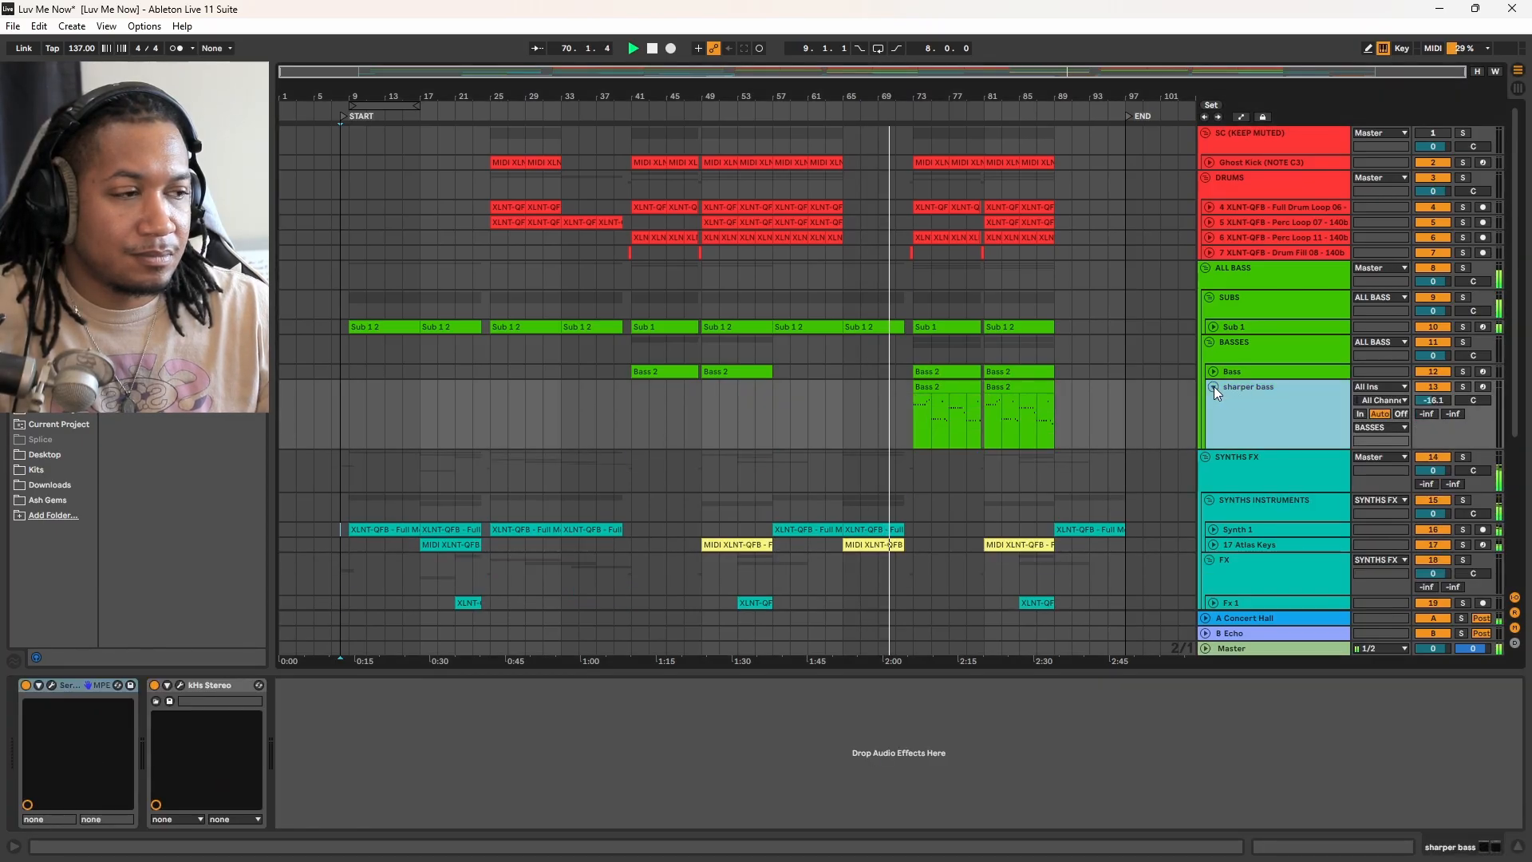
{"action": "left_click", "coordinate": [1213, 387]}
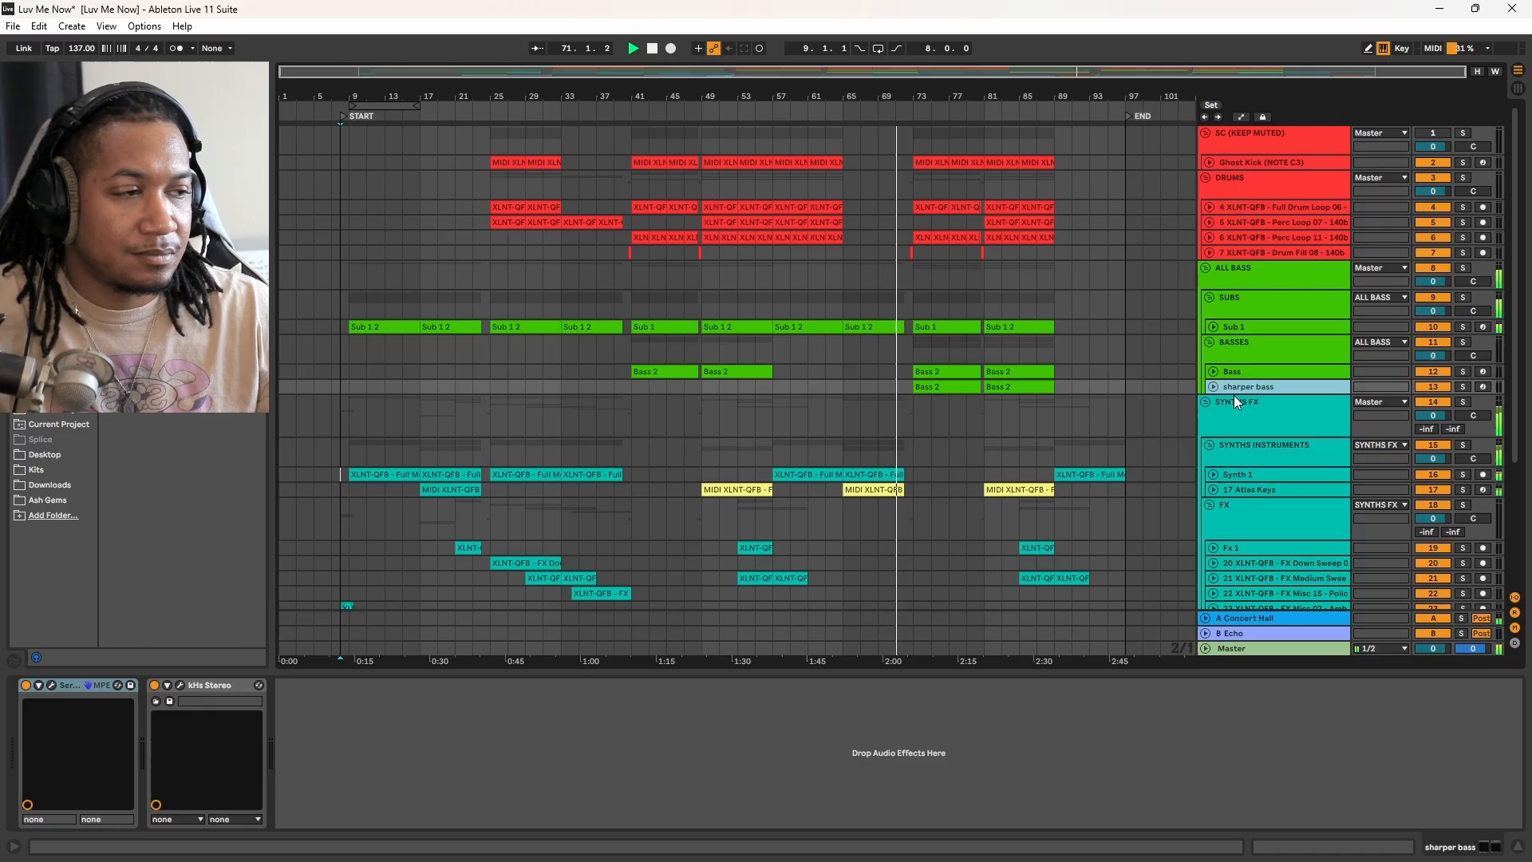
{"action": "left_click", "coordinate": [1233, 475]}
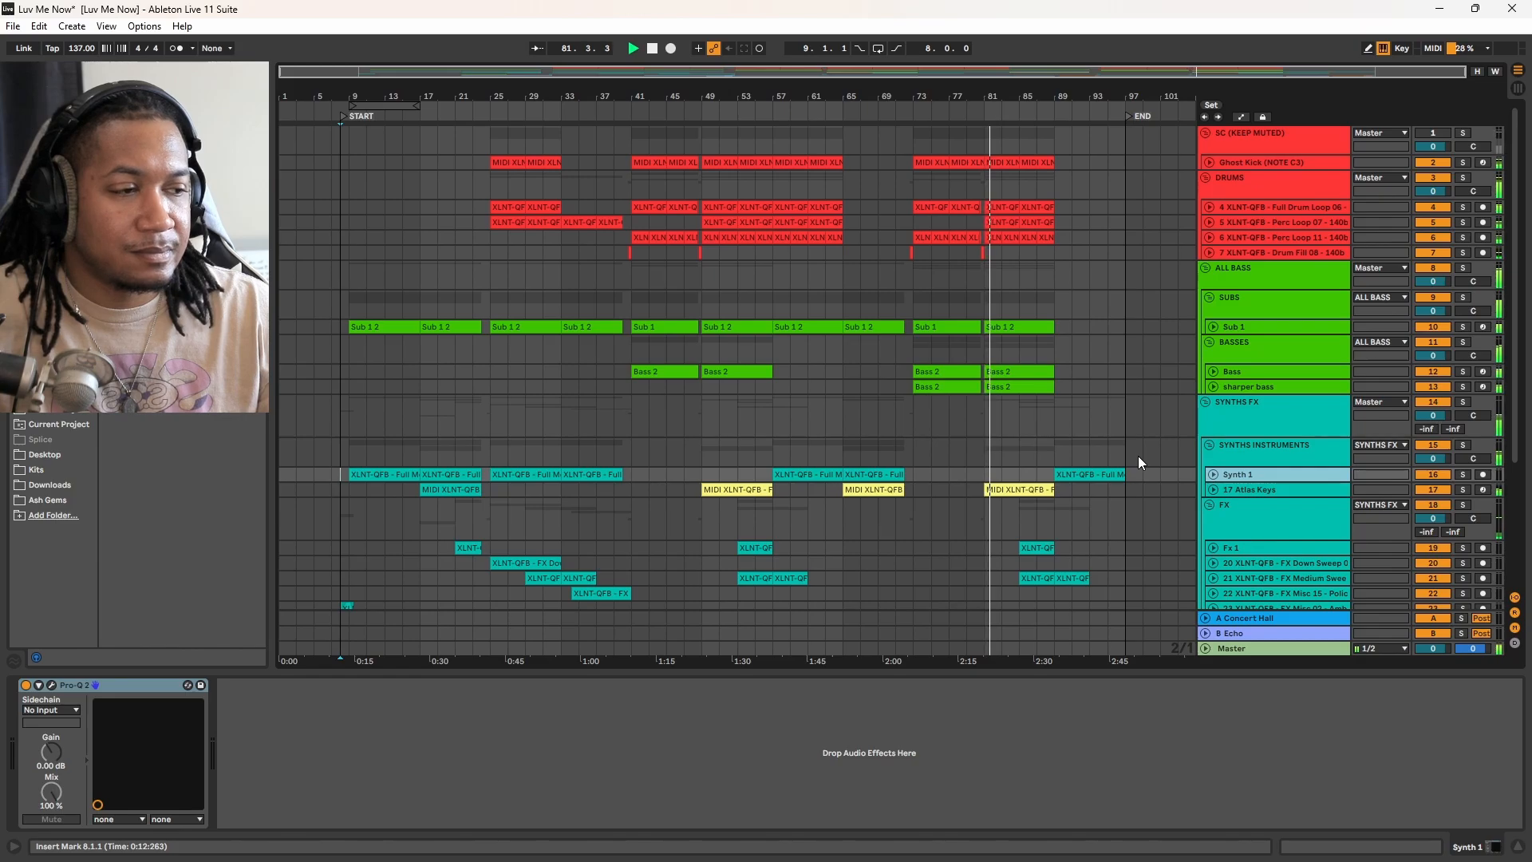
{"action": "left_click", "coordinate": [1242, 485]}
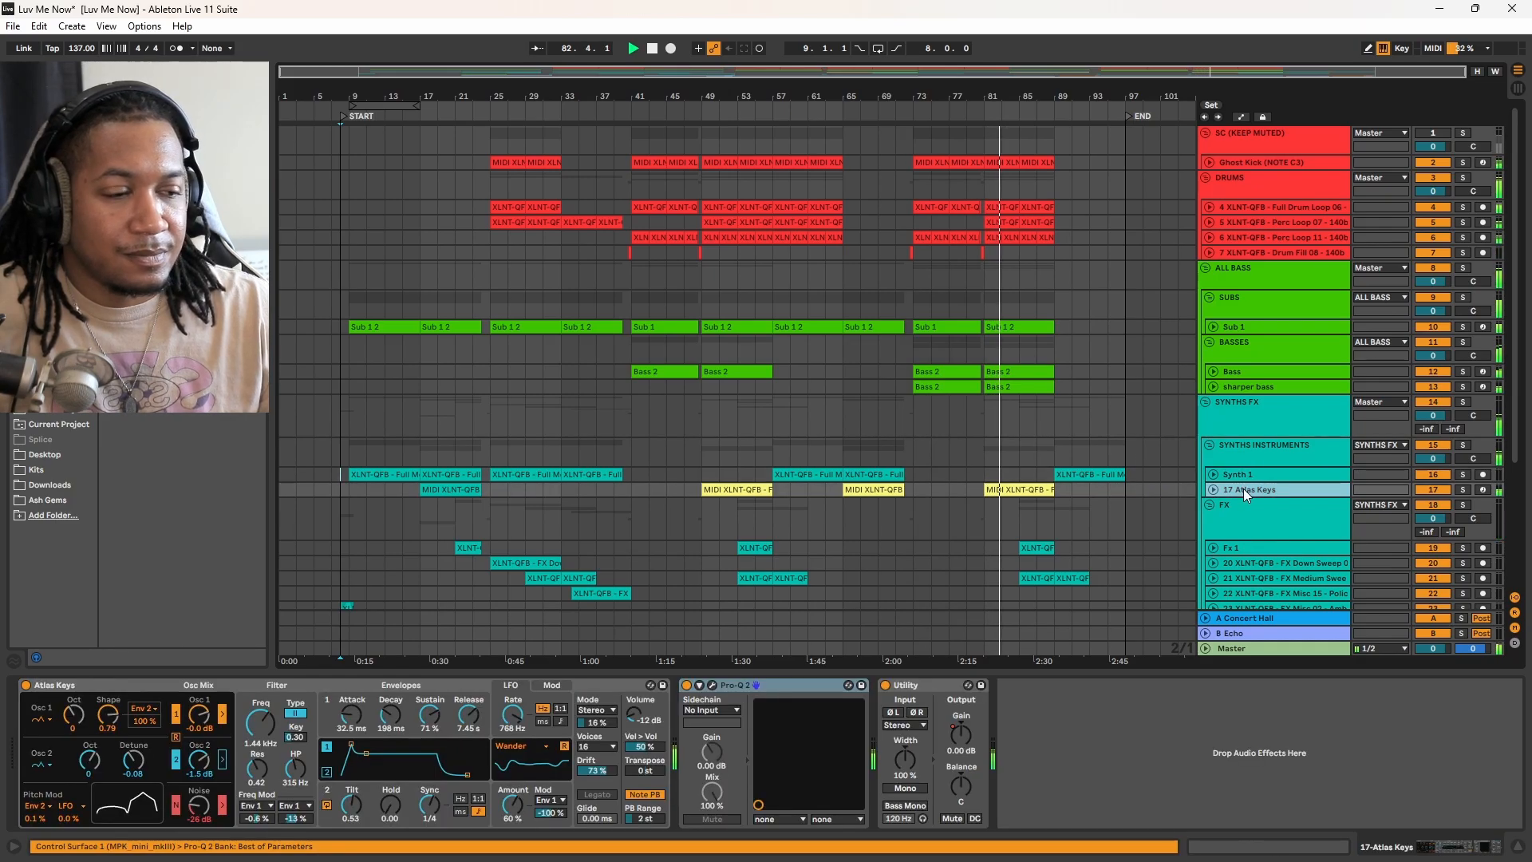